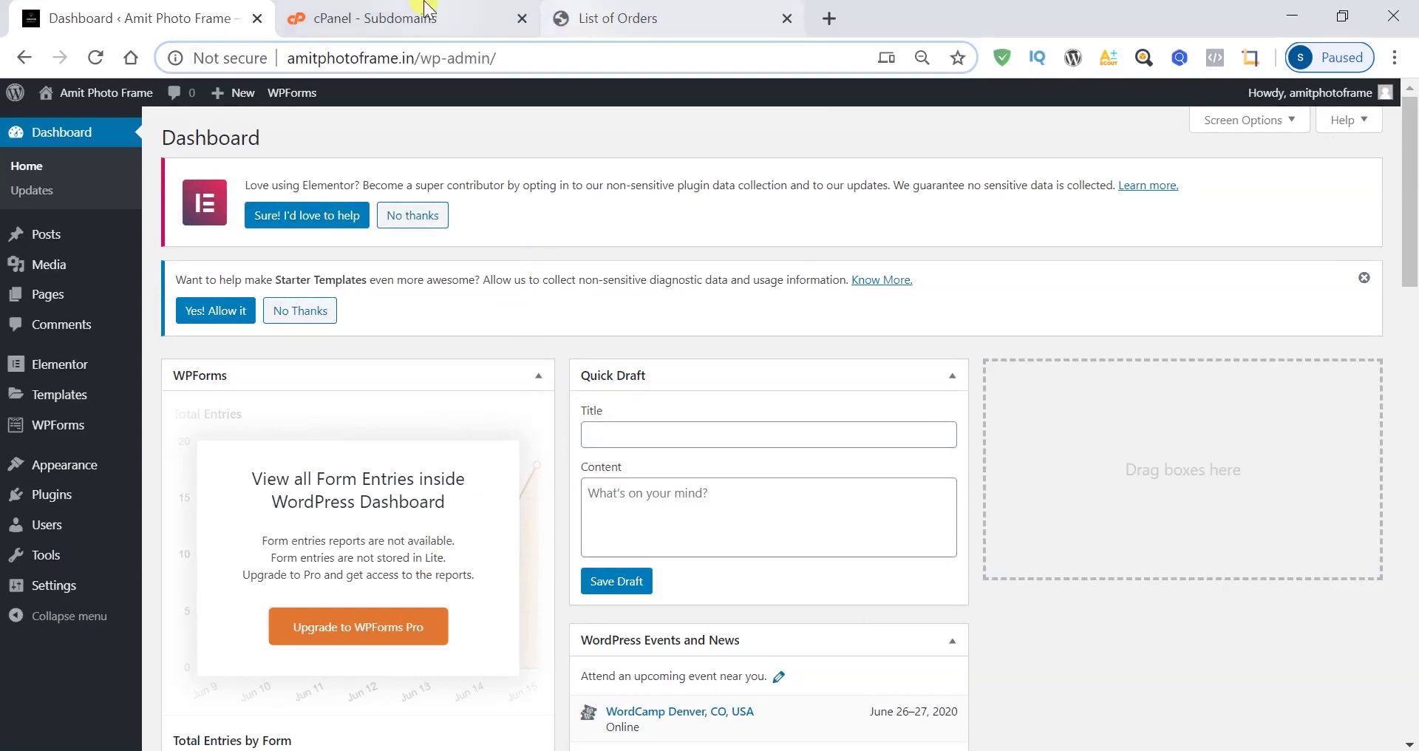
Leave Subdomains for the cPanel home and scroll to the Softaculous Apps Installer section
{"action": "left_click", "coordinate": [436, 16]}
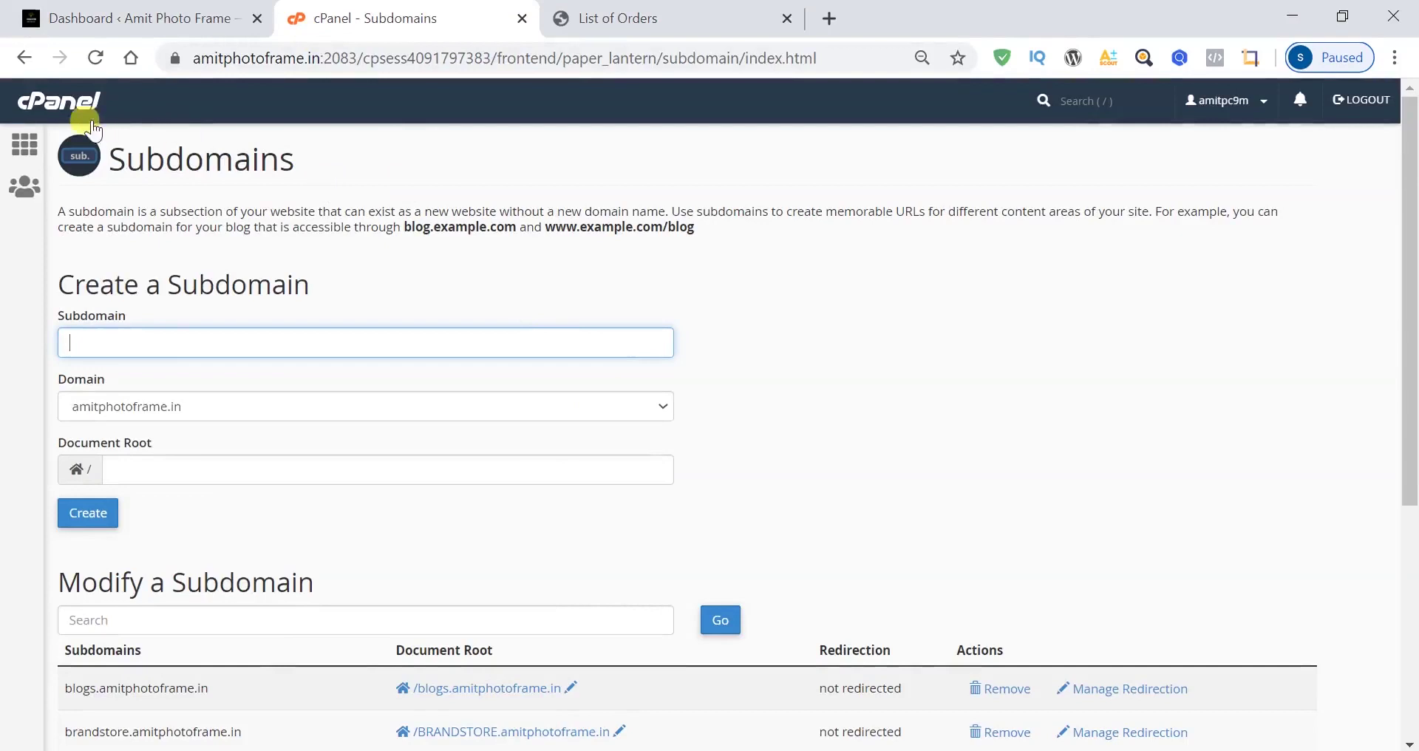
{"action": "left_click", "coordinate": [28, 140]}
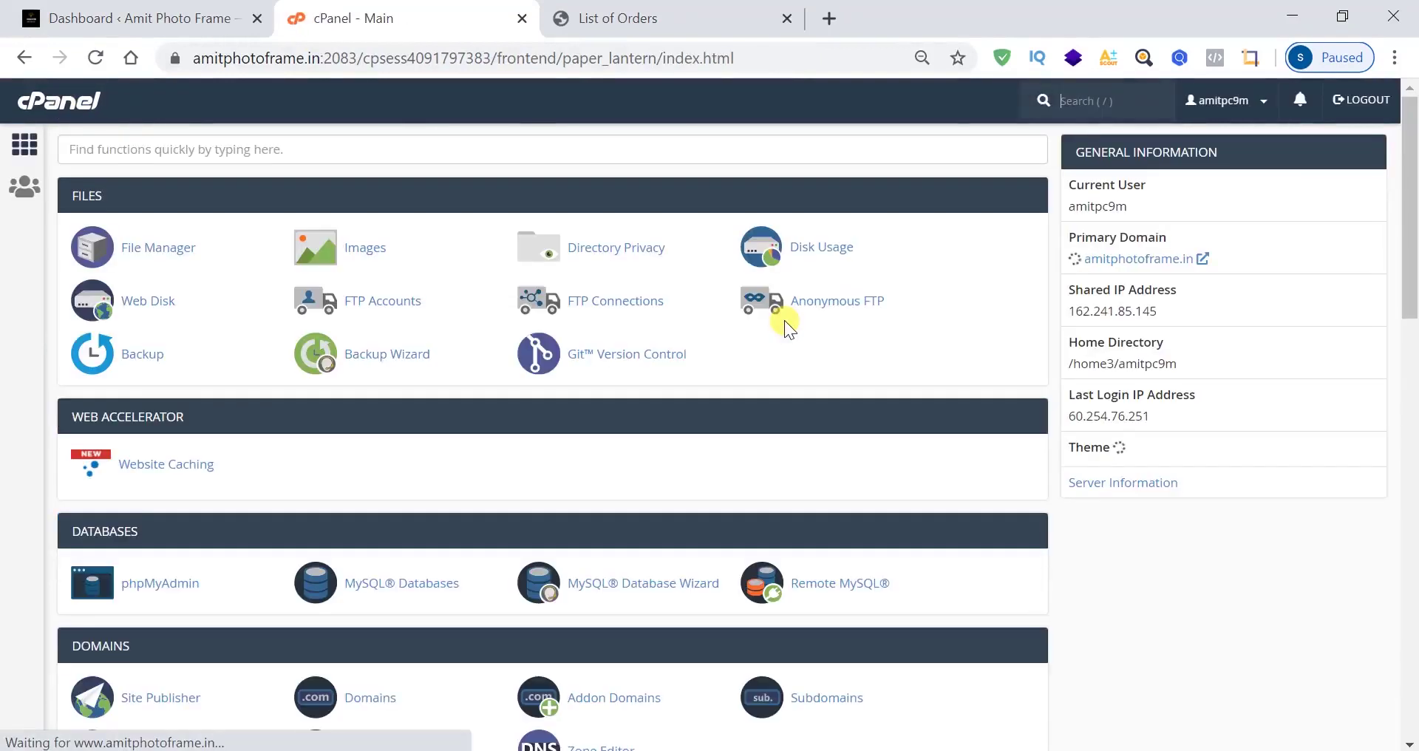
{"action": "scroll", "coordinate": [784, 321], "scroll_direction": "down", "scroll_amount": 3}
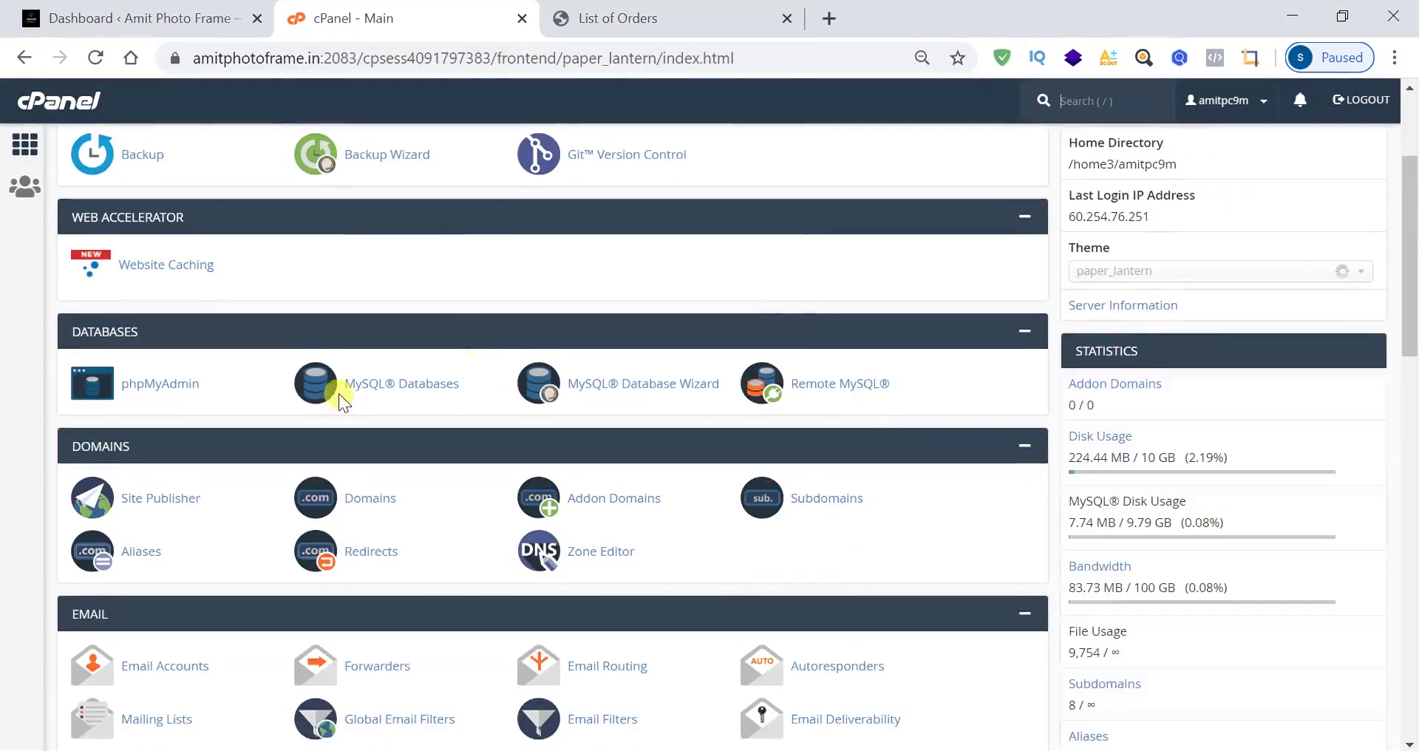
{"action": "scroll", "coordinate": [333, 391], "scroll_direction": "up", "scroll_amount": 3}
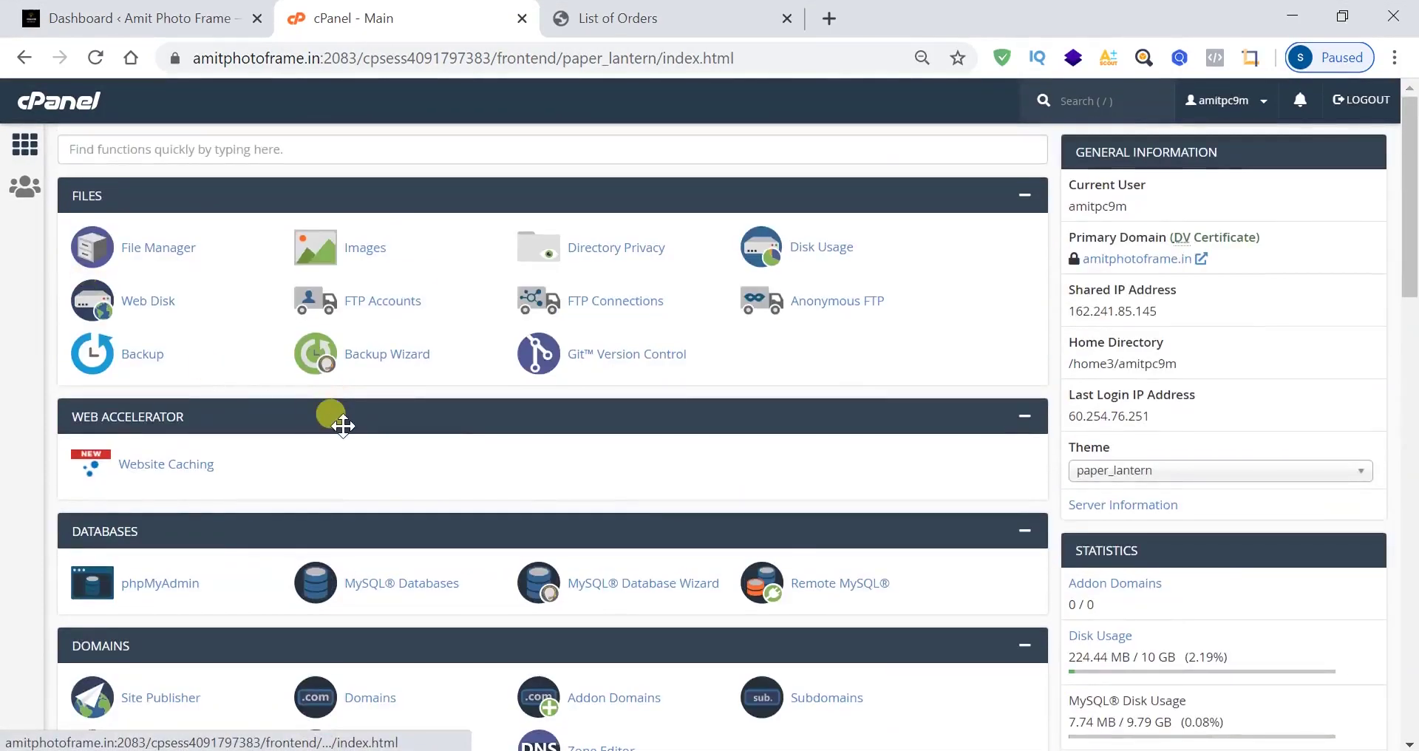
{"action": "scroll", "coordinate": [470, 447], "scroll_direction": "down", "scroll_amount": 8}
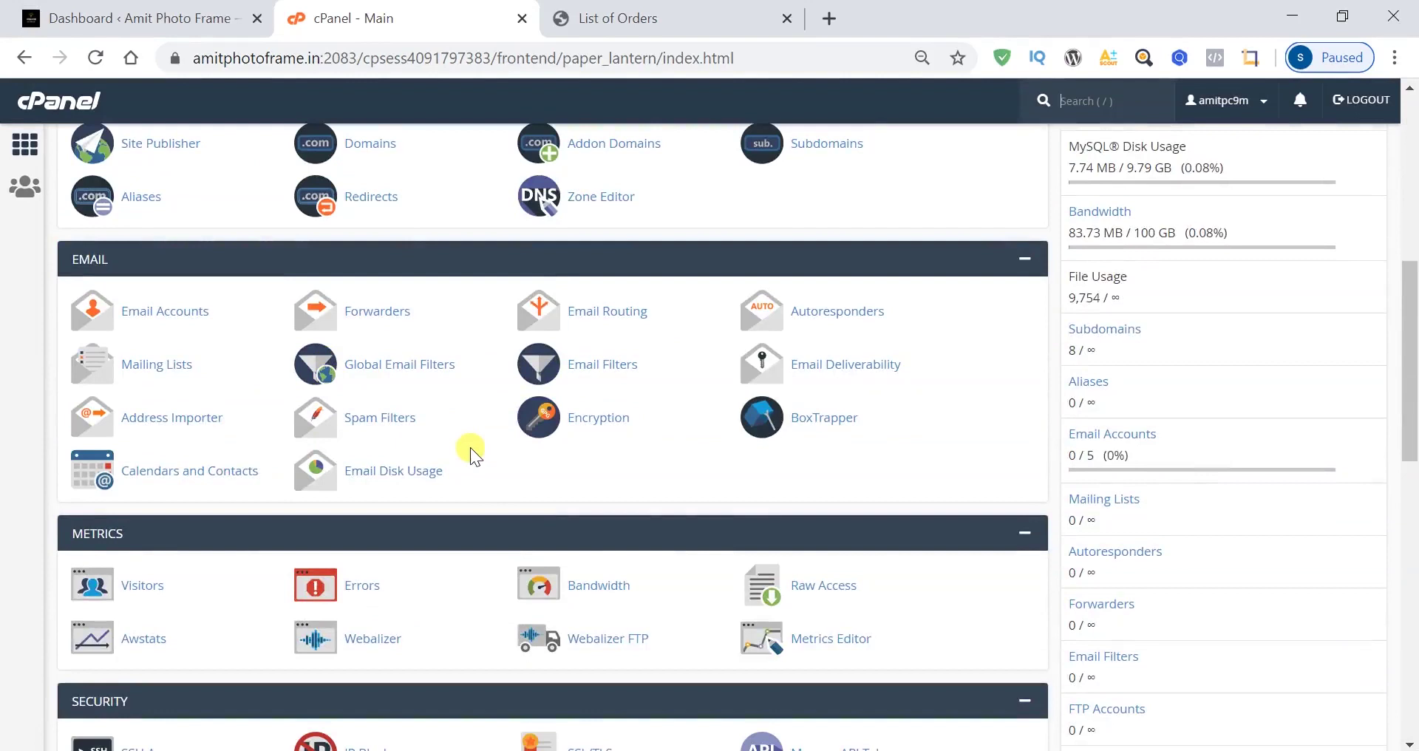
{"action": "scroll", "coordinate": [471, 446], "scroll_direction": "down", "scroll_amount": 5}
{"action": "scroll", "coordinate": [470, 446], "scroll_direction": "down", "scroll_amount": 2}
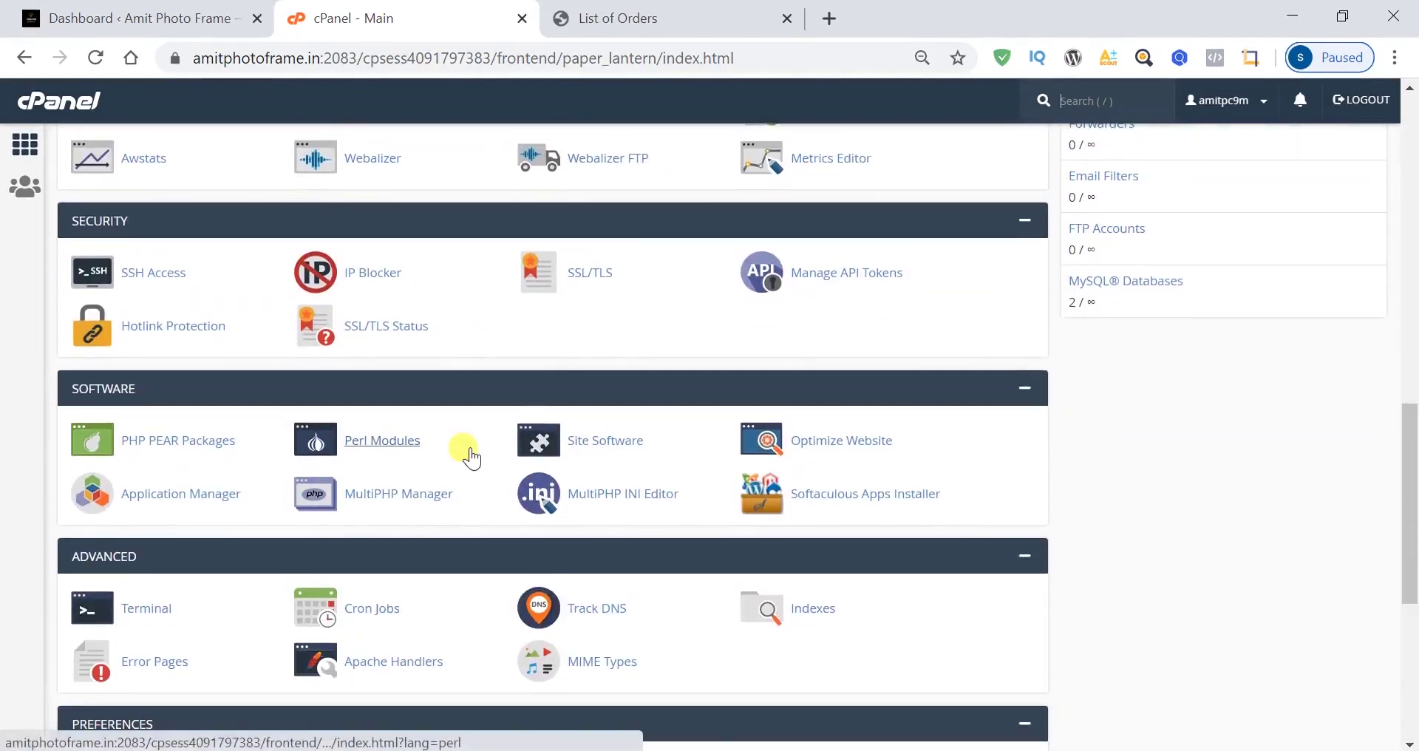
{"action": "scroll", "coordinate": [580, 370], "scroll_direction": "up", "scroll_amount": 8}
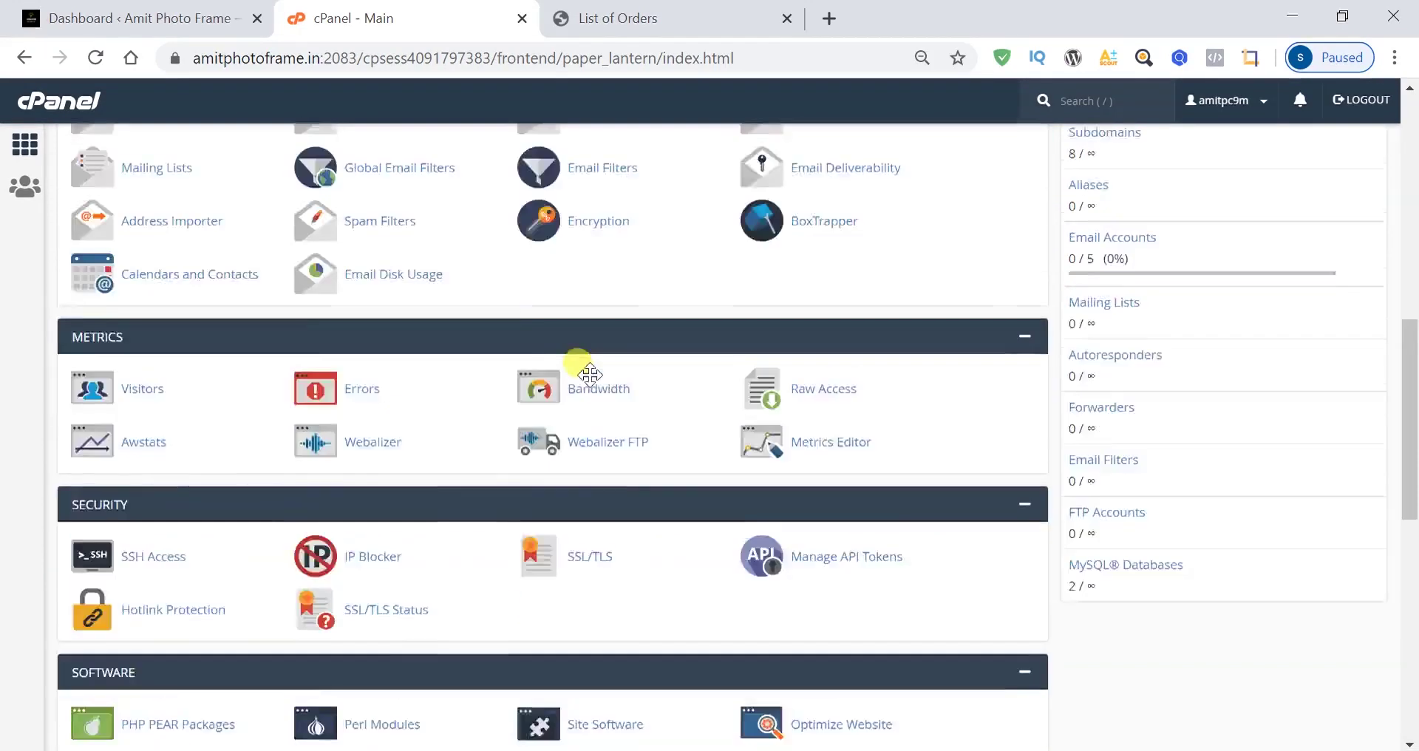
{"action": "scroll", "coordinate": [592, 383], "scroll_direction": "up", "scroll_amount": 7}
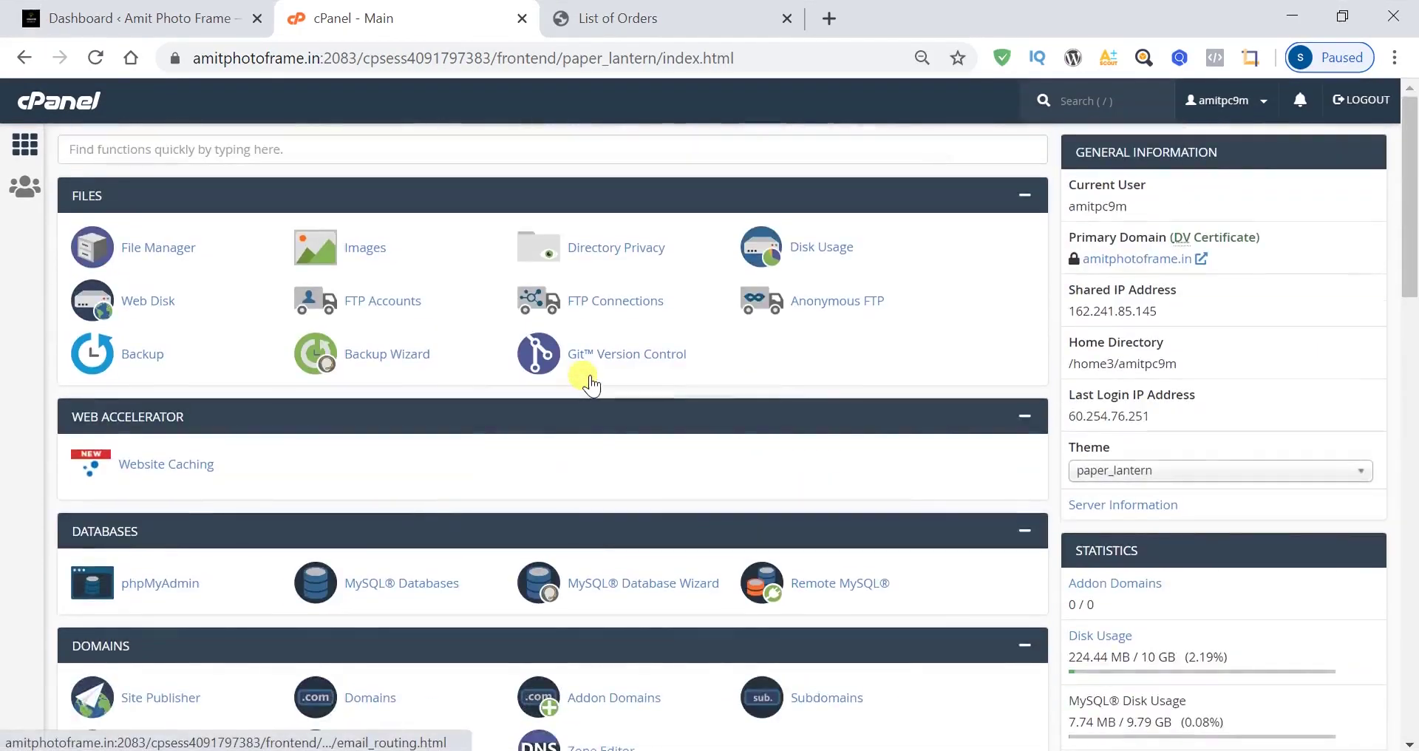
{"action": "scroll", "coordinate": [591, 383], "scroll_direction": "down", "scroll_amount": 3}
{"action": "scroll", "coordinate": [592, 383], "scroll_direction": "down", "scroll_amount": 13}
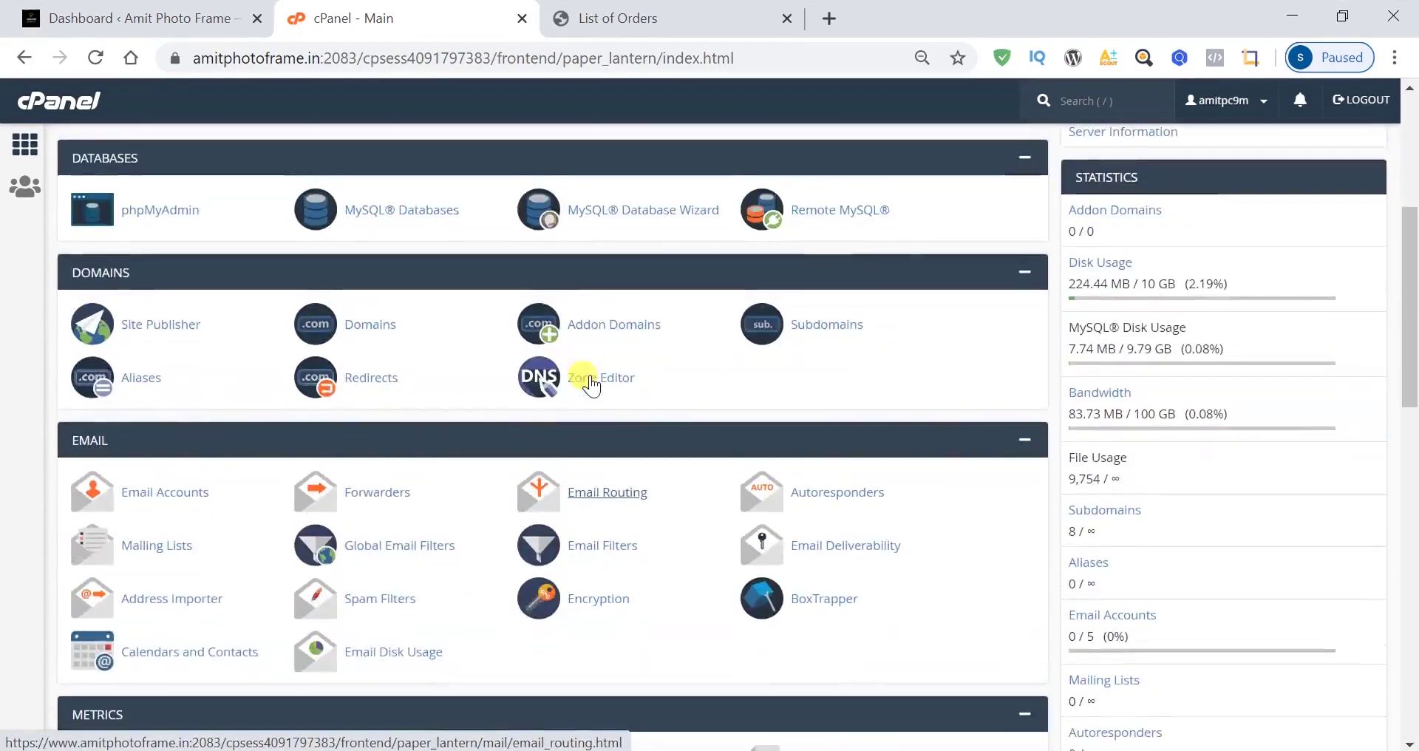
{"action": "scroll", "coordinate": [592, 383], "scroll_direction": "down", "scroll_amount": 6}
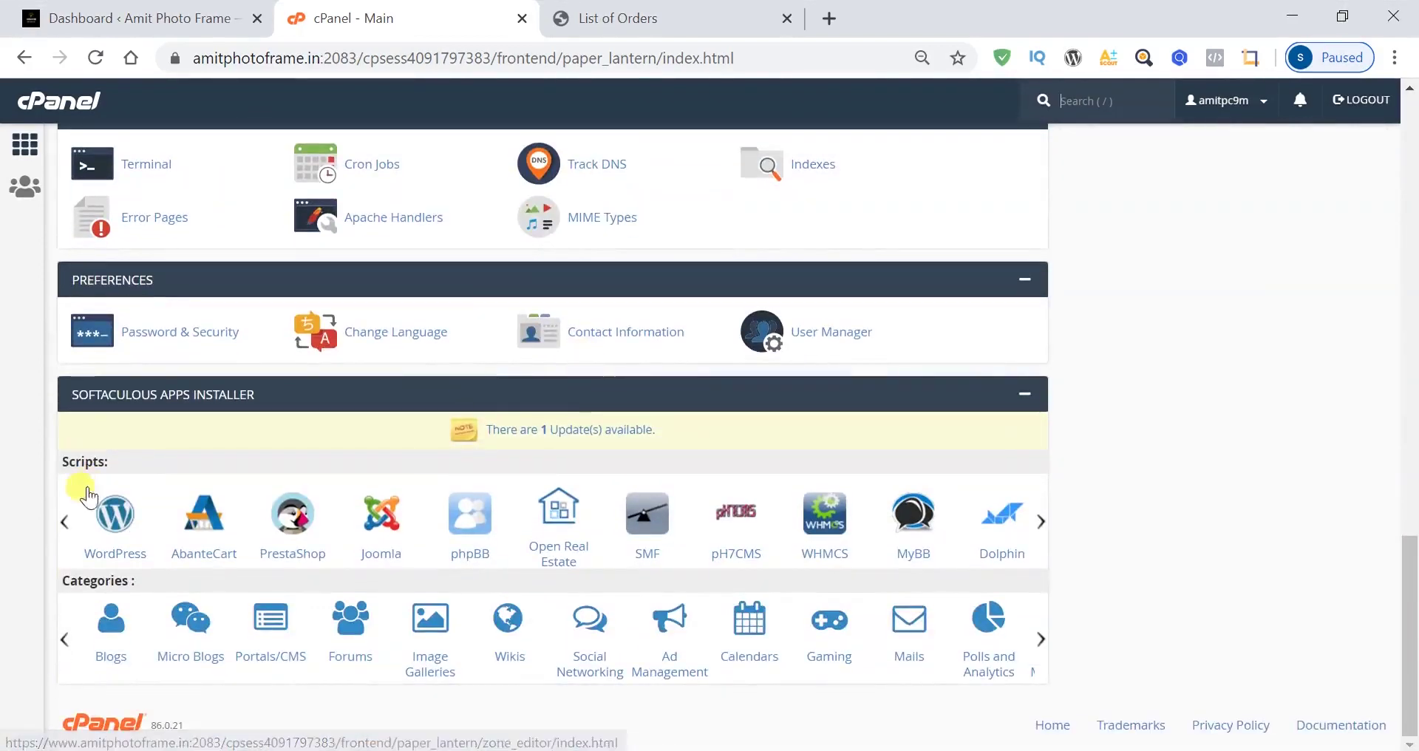
Open WordPress in Softaculous and bring up its Install Now form
{"action": "left_click", "coordinate": [88, 500]}
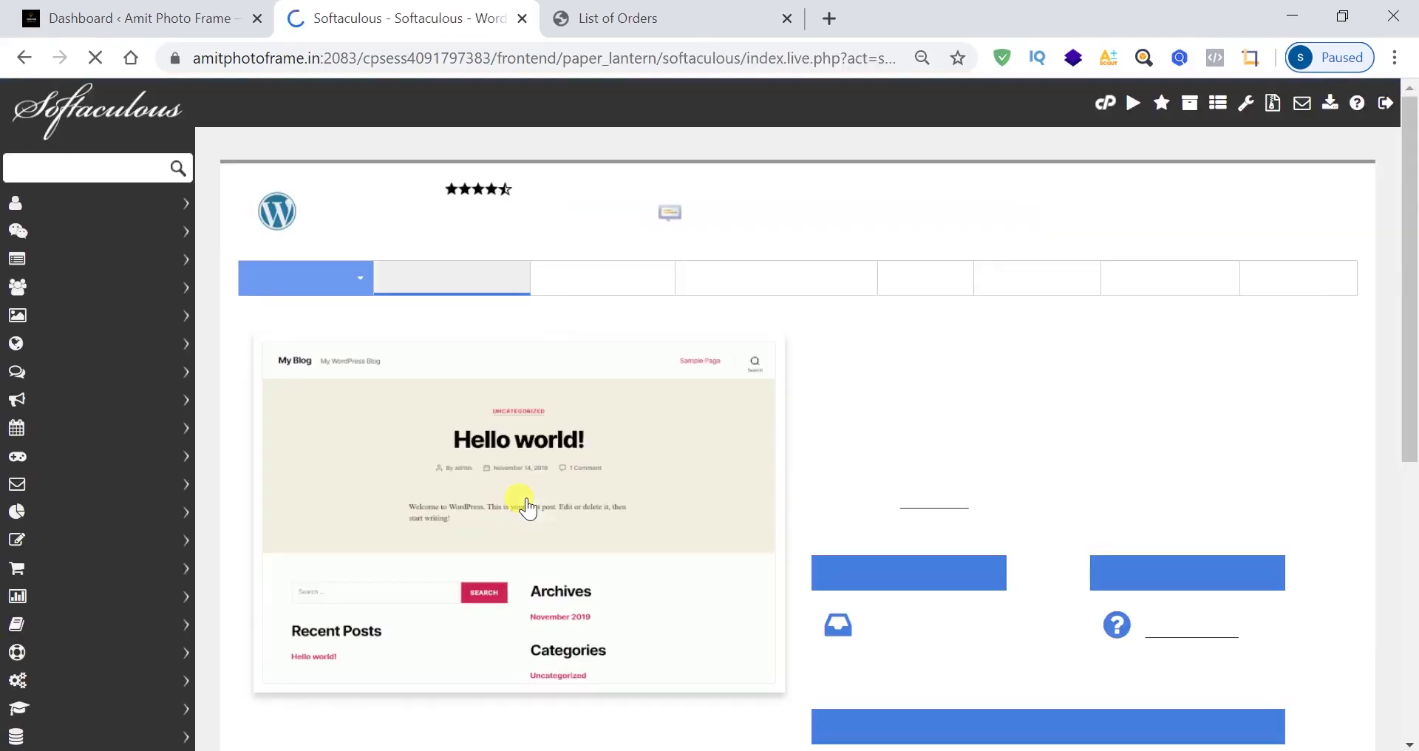
{"action": "left_click", "coordinate": [862, 564]}
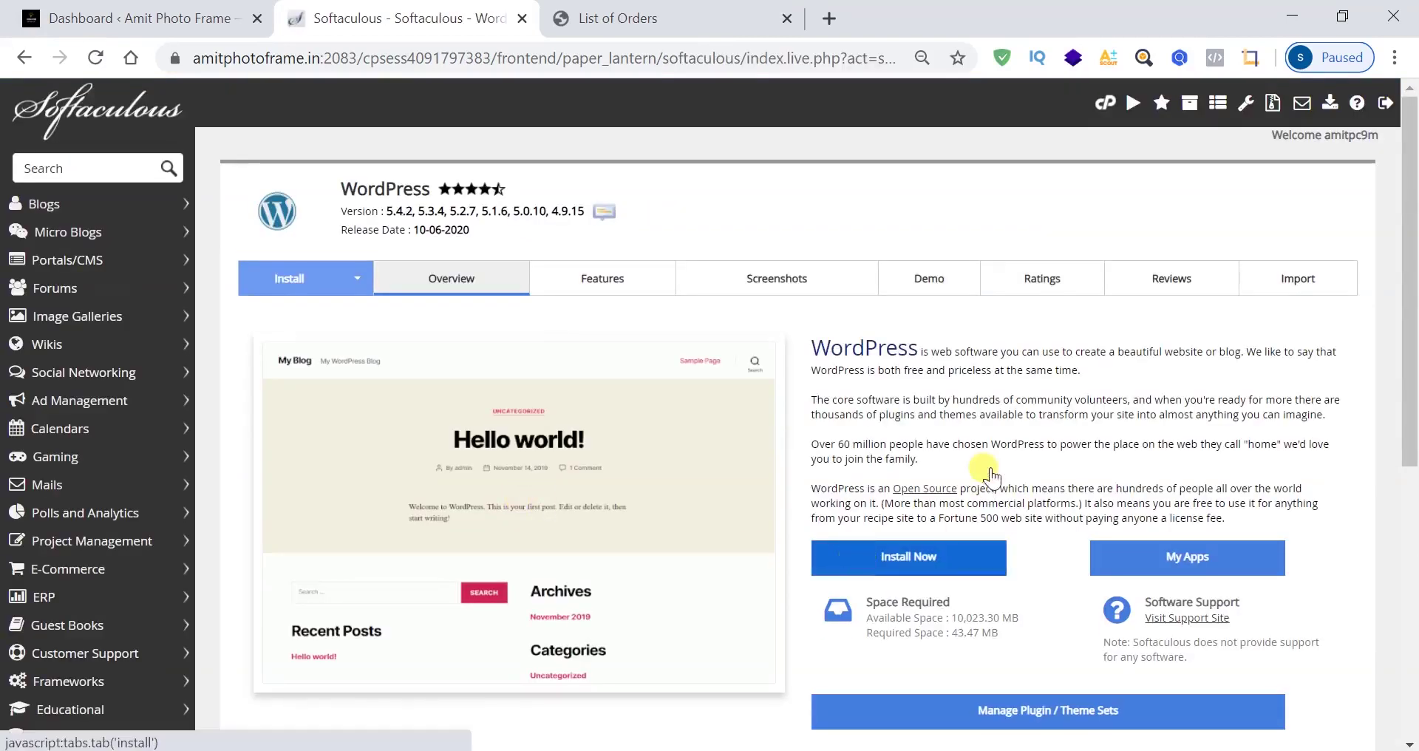
{"action": "scroll", "coordinate": [991, 467], "scroll_direction": "down", "scroll_amount": 3}
{"action": "left_click", "coordinate": [871, 300]}
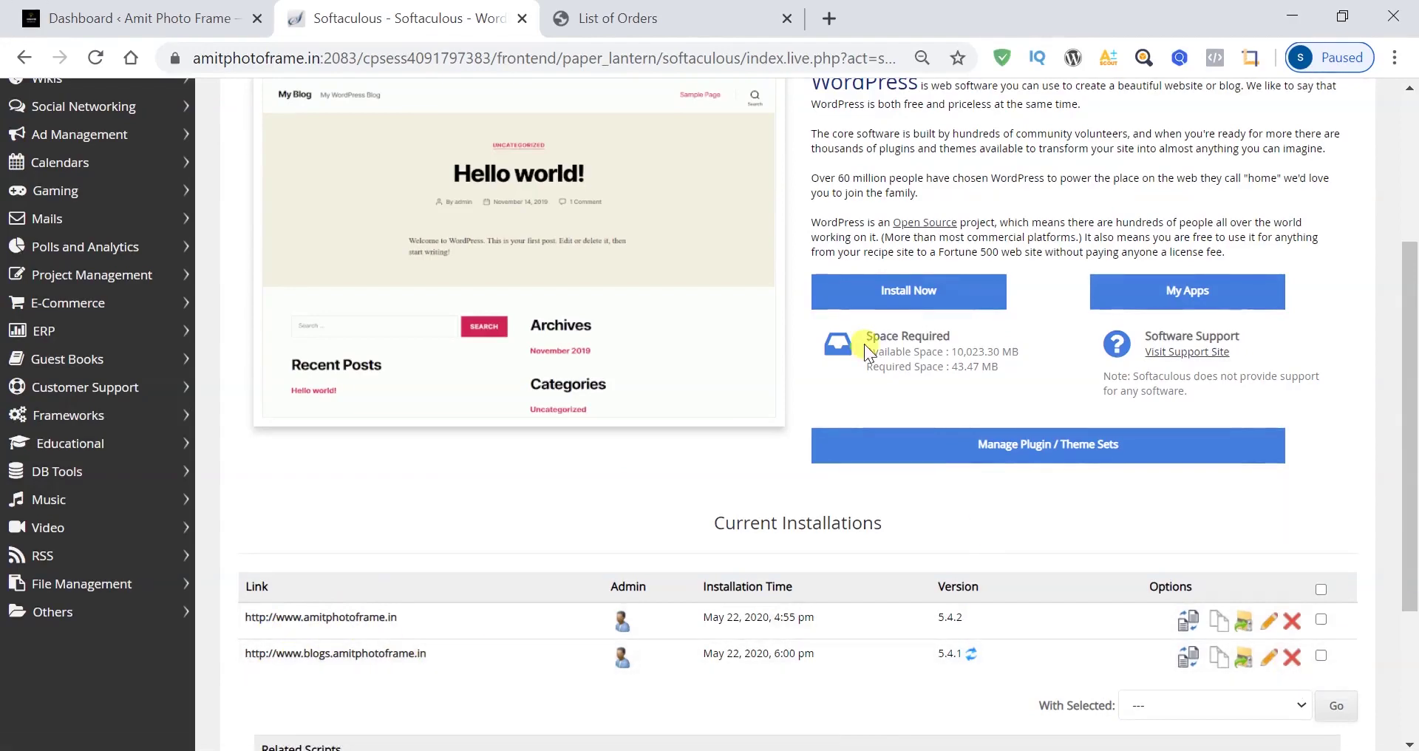
{"action": "left_click", "coordinate": [923, 287]}
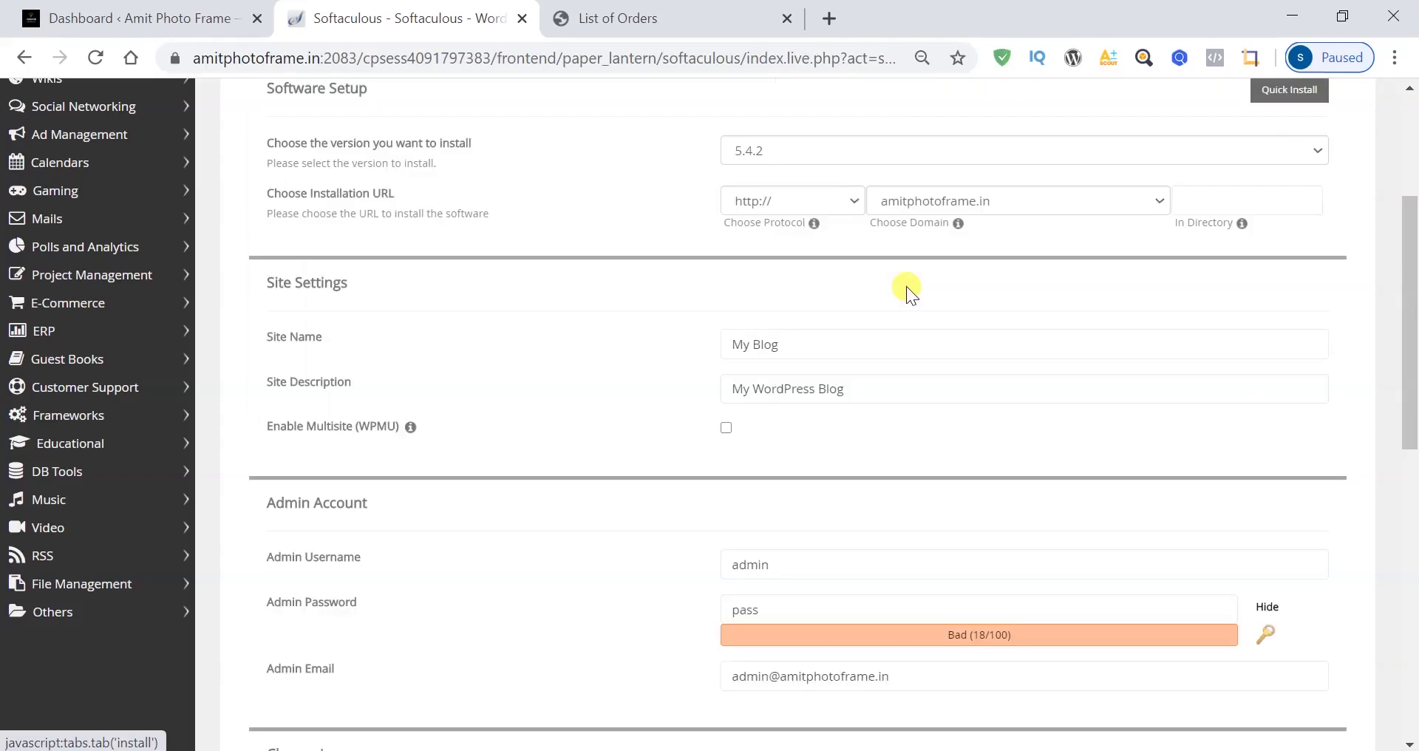
{"action": "scroll", "coordinate": [906, 286], "scroll_direction": "up", "scroll_amount": 2}
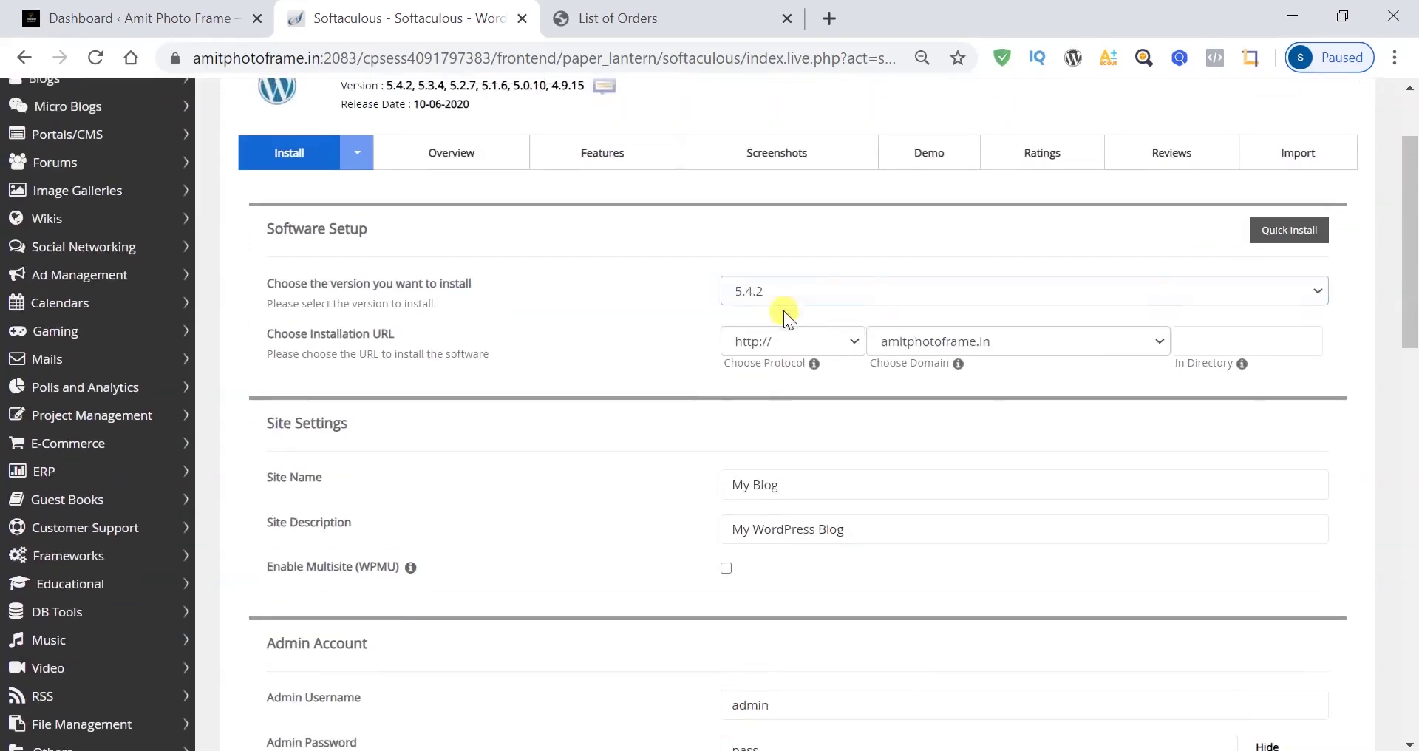
{"action": "left_click", "coordinate": [783, 341]}
{"action": "left_click", "coordinate": [783, 343]}
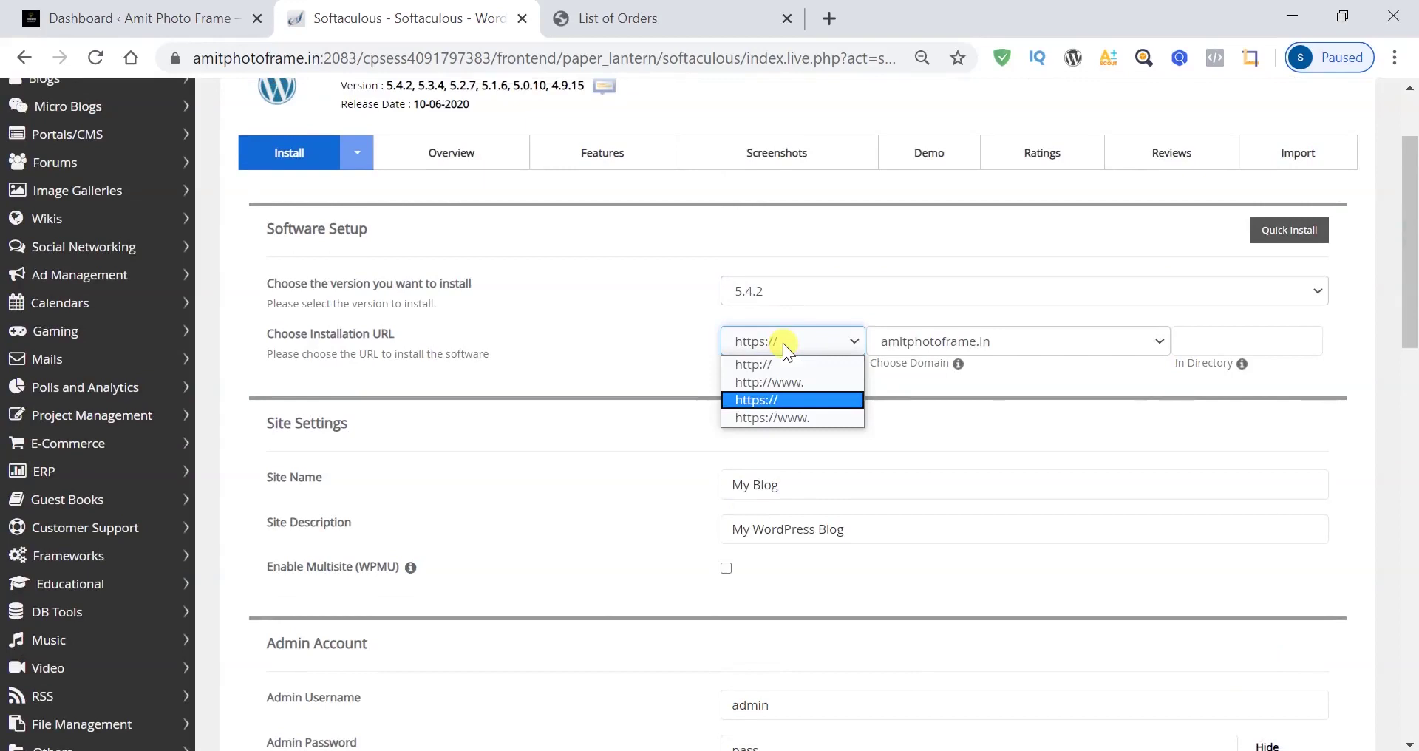
{"action": "left_click", "coordinate": [789, 382]}
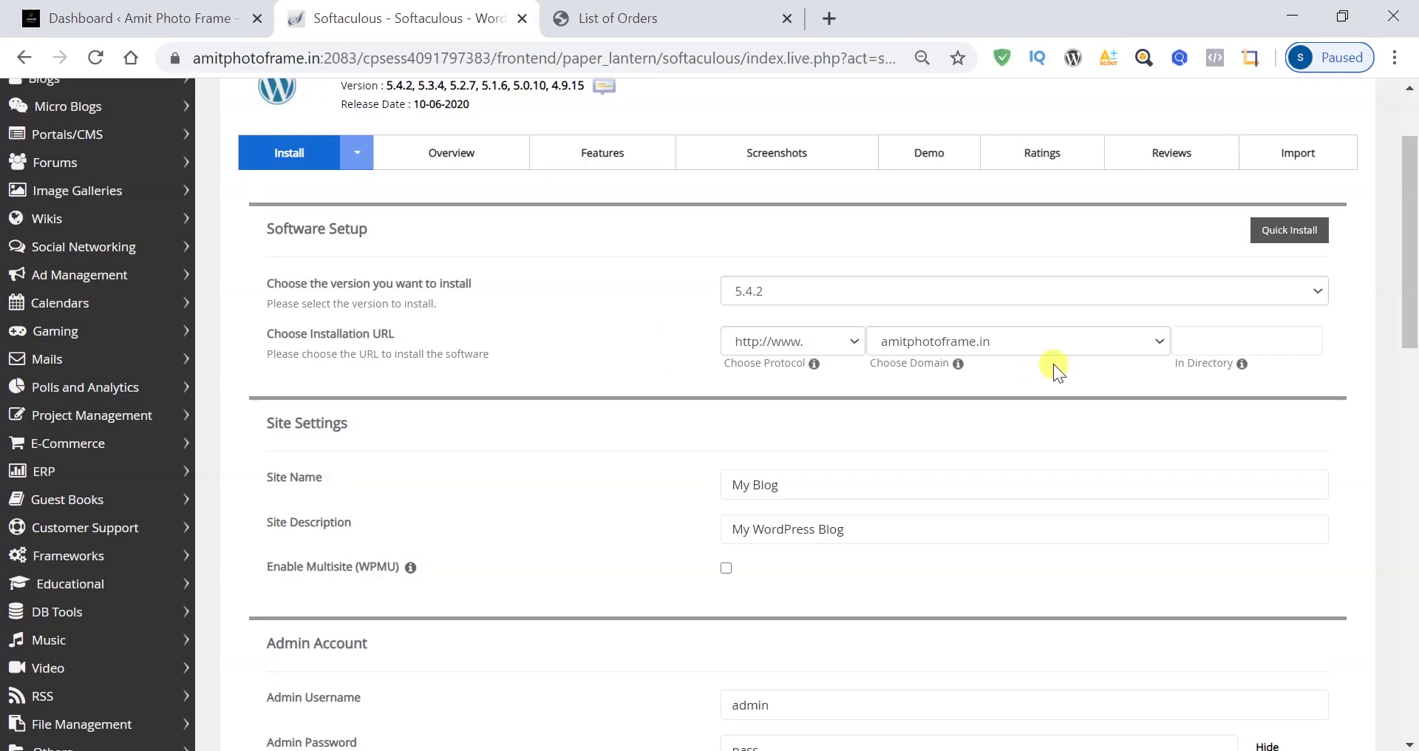
{"action": "left_click", "coordinate": [1029, 345]}
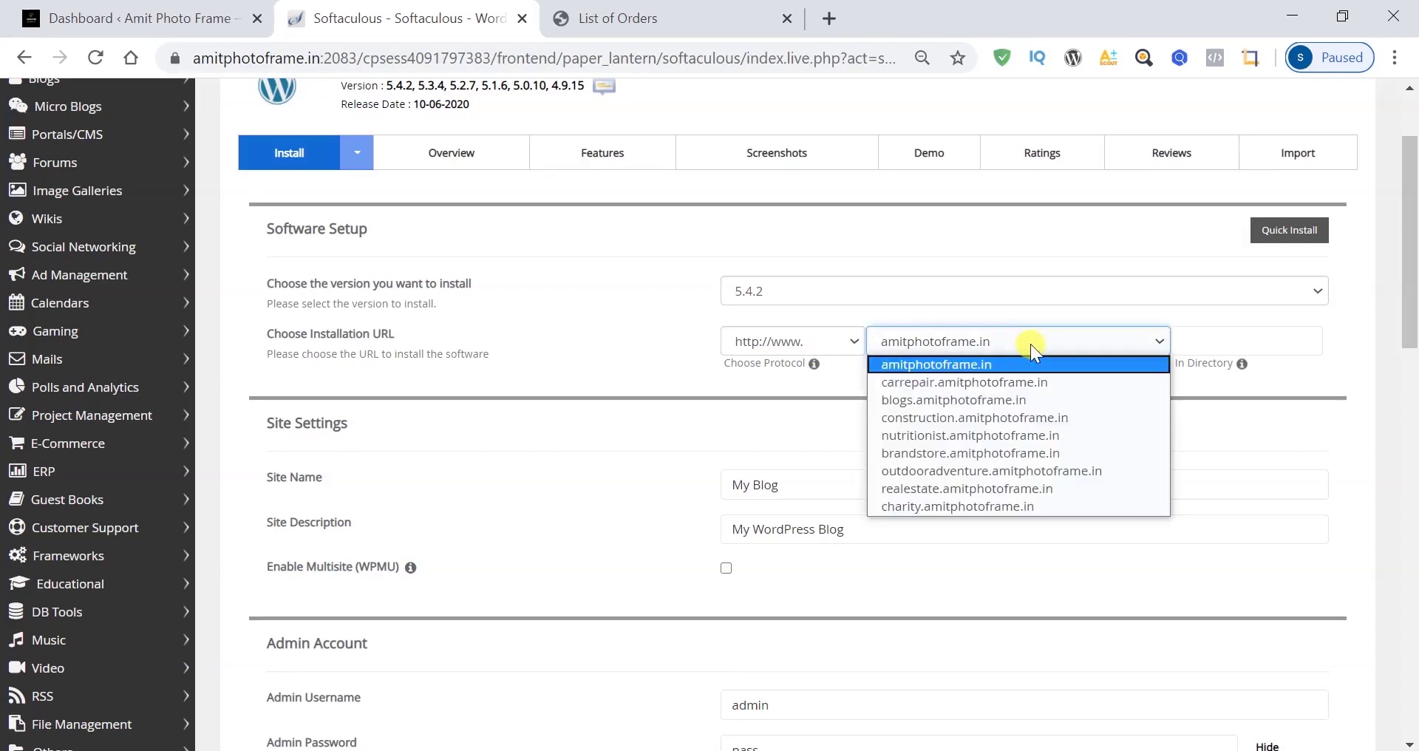
{"action": "left_click", "coordinate": [978, 379]}
Replace the default site name, site description and admin username with custom values
{"action": "key", "text": "Tab"}
{"action": "key", "text": "Tab"}
{"action": "type", "text": "amit"}
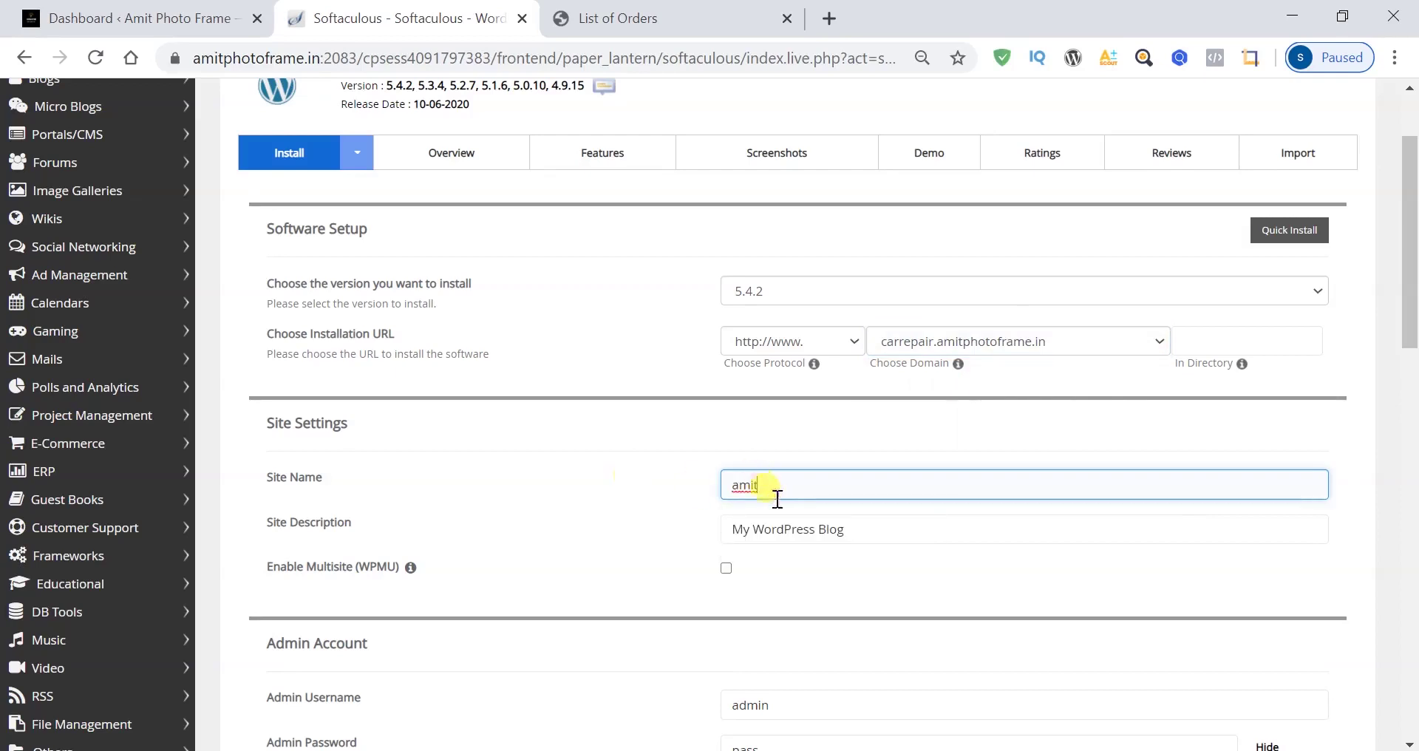
{"action": "left_click_drag", "start_coordinate": [848, 530], "coordinate": [566, 529]}
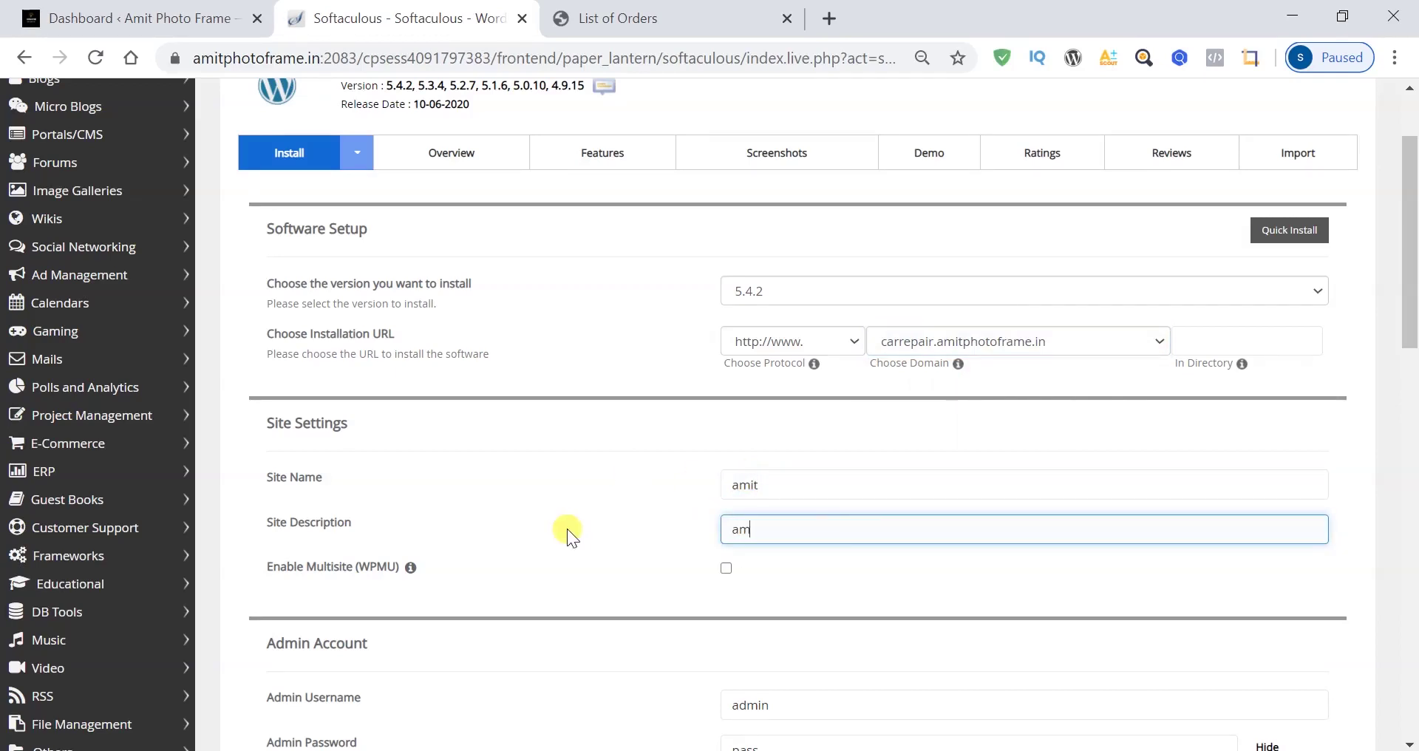
{"action": "left_click", "coordinate": [656, 536]}
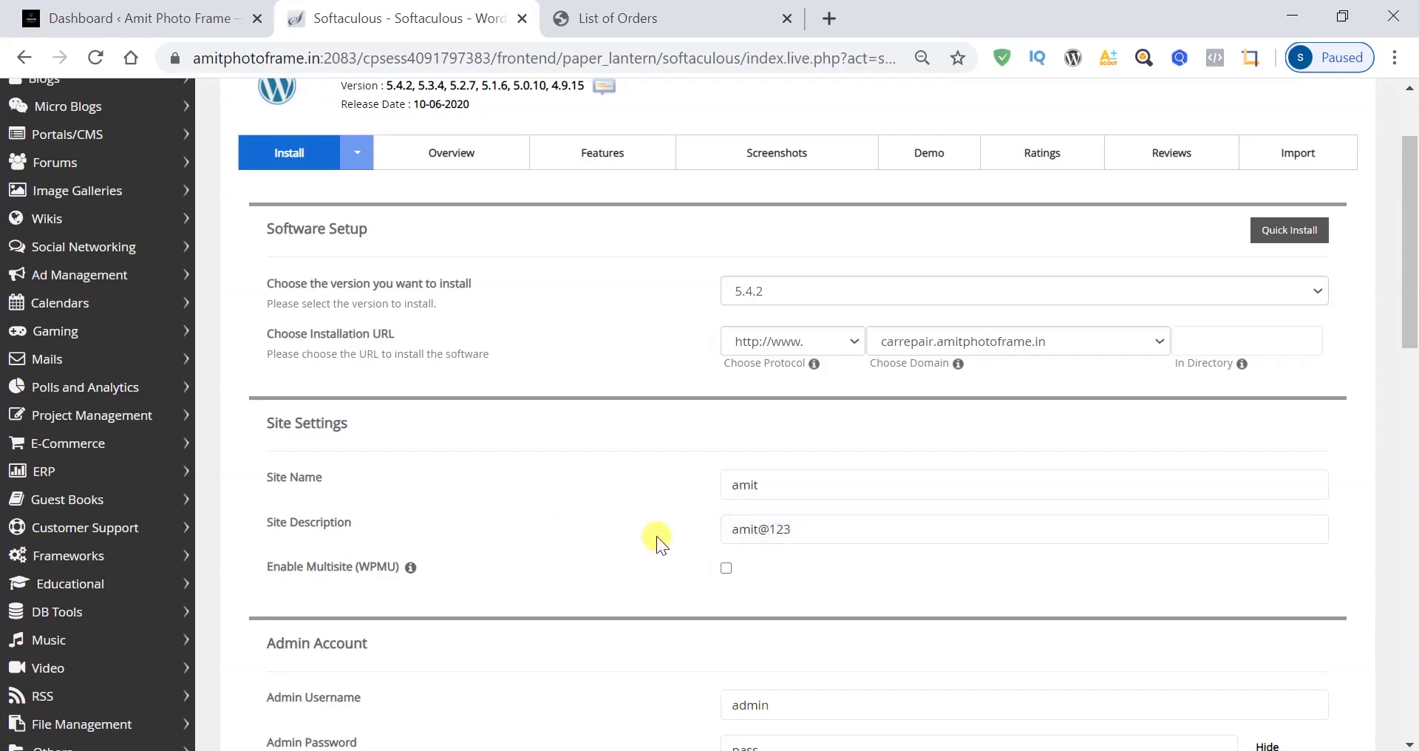
{"action": "scroll", "coordinate": [737, 570], "scroll_direction": "down", "scroll_amount": 3}
{"action": "left_click_drag", "start_coordinate": [791, 479], "coordinate": [666, 454]}
{"action": "type", "text": "amit"}
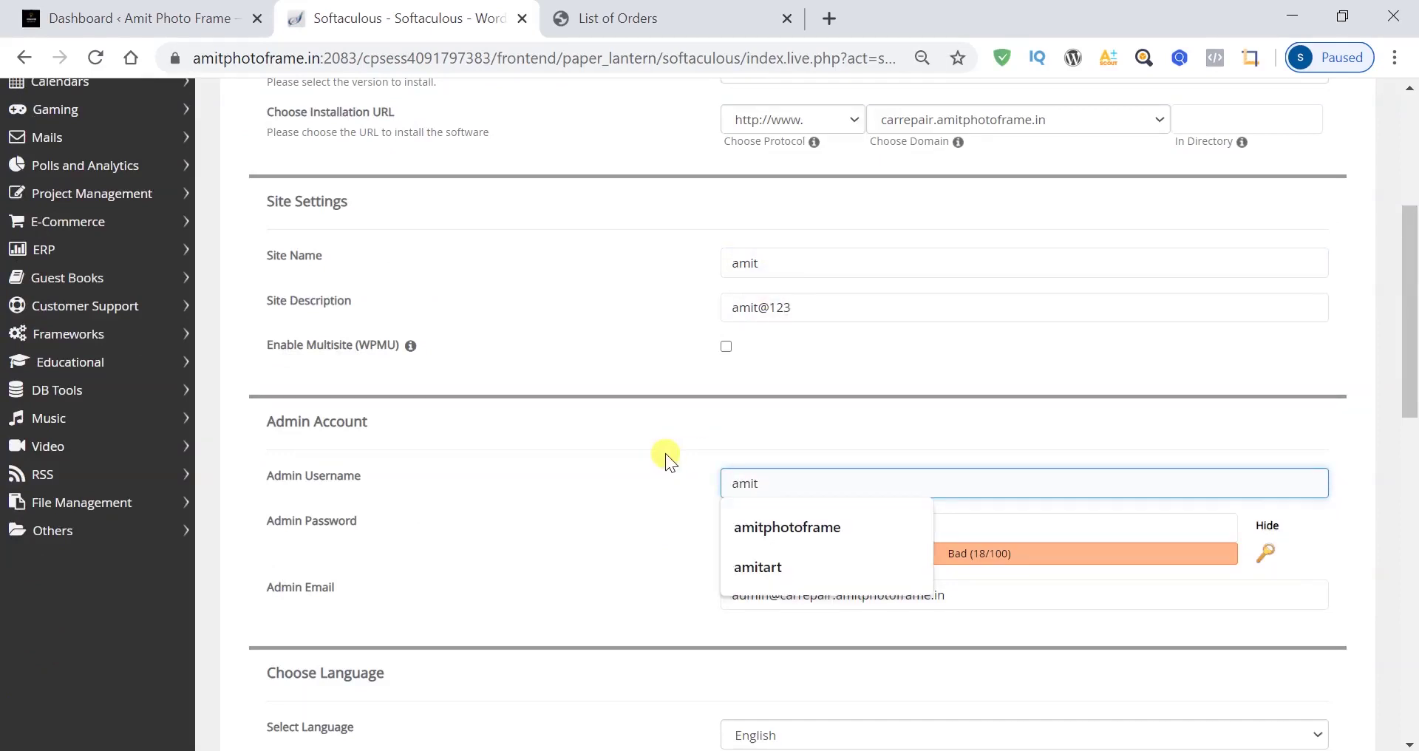
Replace the default admin password with a new one rated Good (48/100)
{"action": "left_click", "coordinate": [654, 492]}
{"action": "left_click", "coordinate": [754, 527]}
{"action": "left_click_drag", "start_coordinate": [756, 522], "coordinate": [660, 522]}
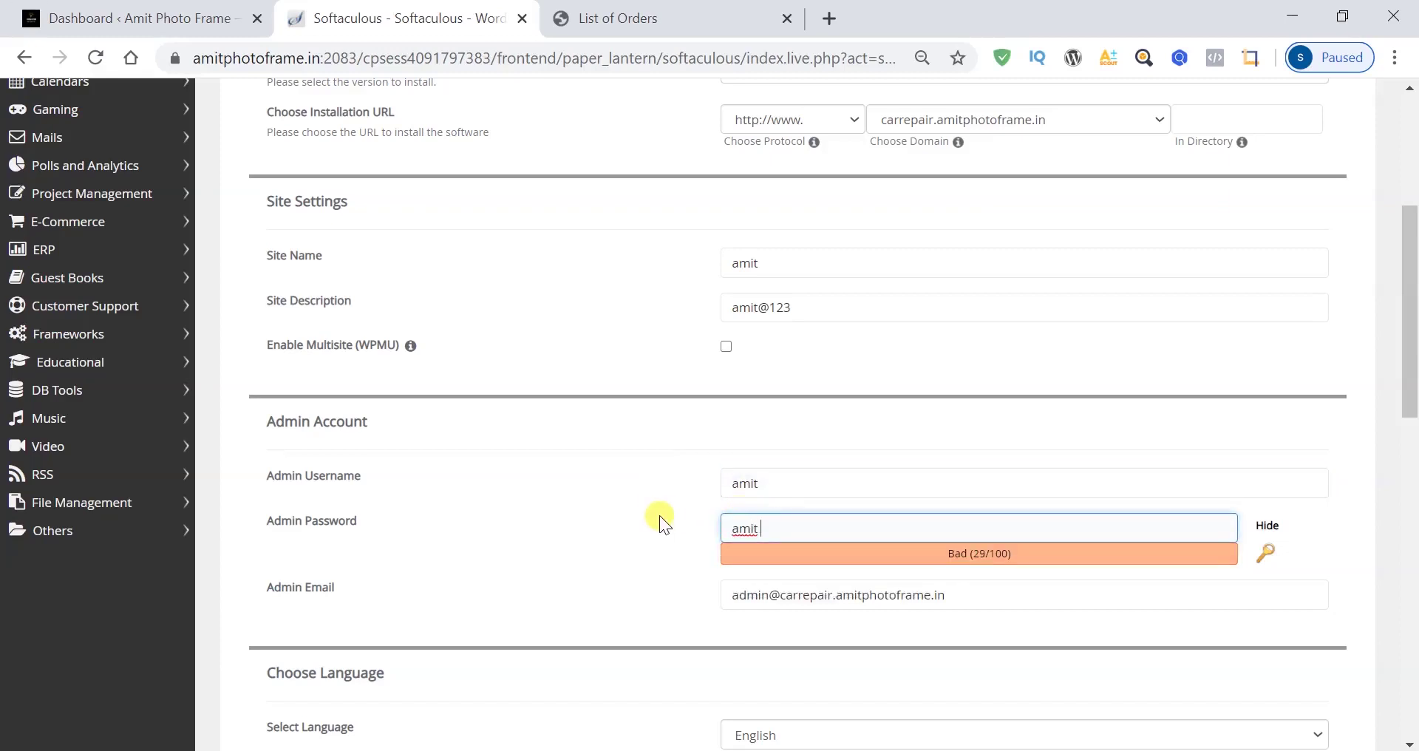
{"action": "left_click", "coordinate": [675, 530]}
Check the admin email field, leave it unchanged, and scroll to the form's end
{"action": "left_click", "coordinate": [957, 597]}
{"action": "left_click", "coordinate": [704, 600]}
{"action": "scroll", "coordinate": [673, 597], "scroll_direction": "down", "scroll_amount": 3}
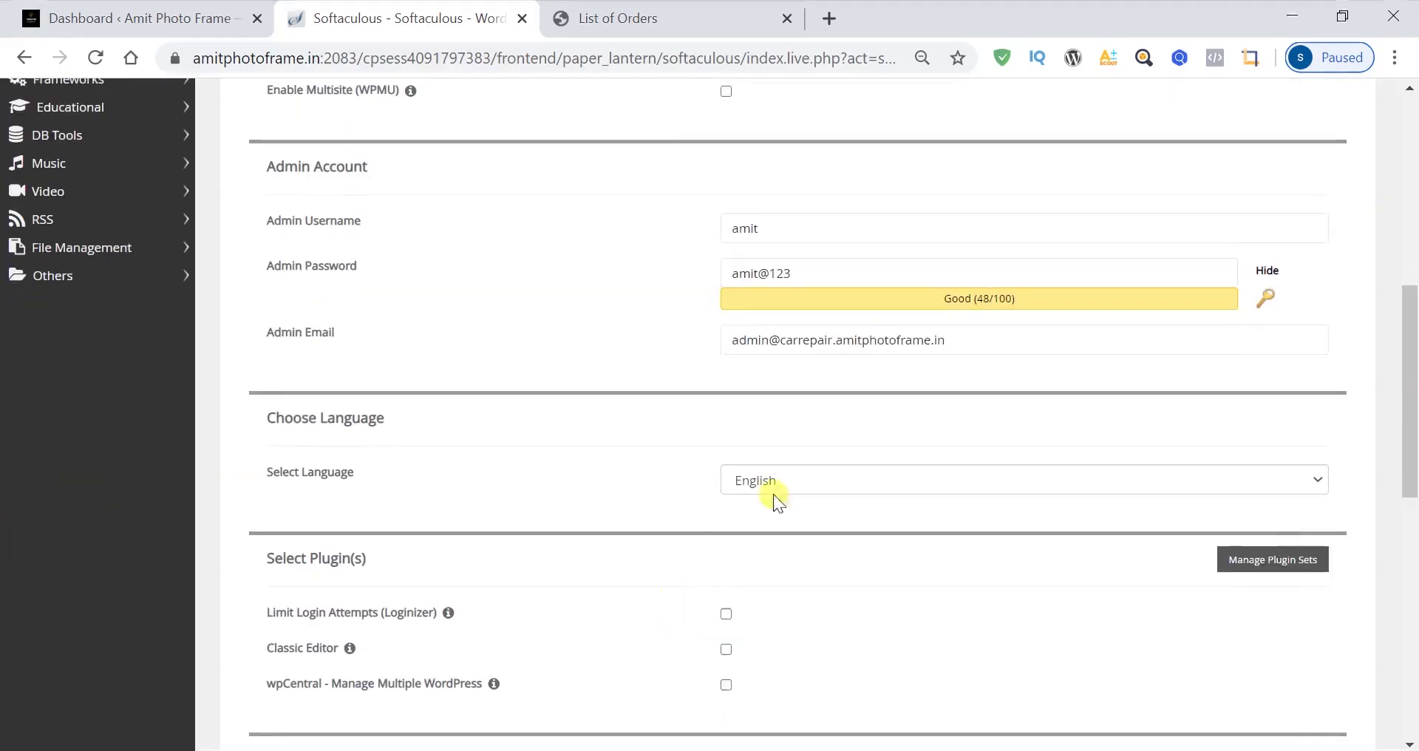
{"action": "left_click", "coordinate": [956, 342]}
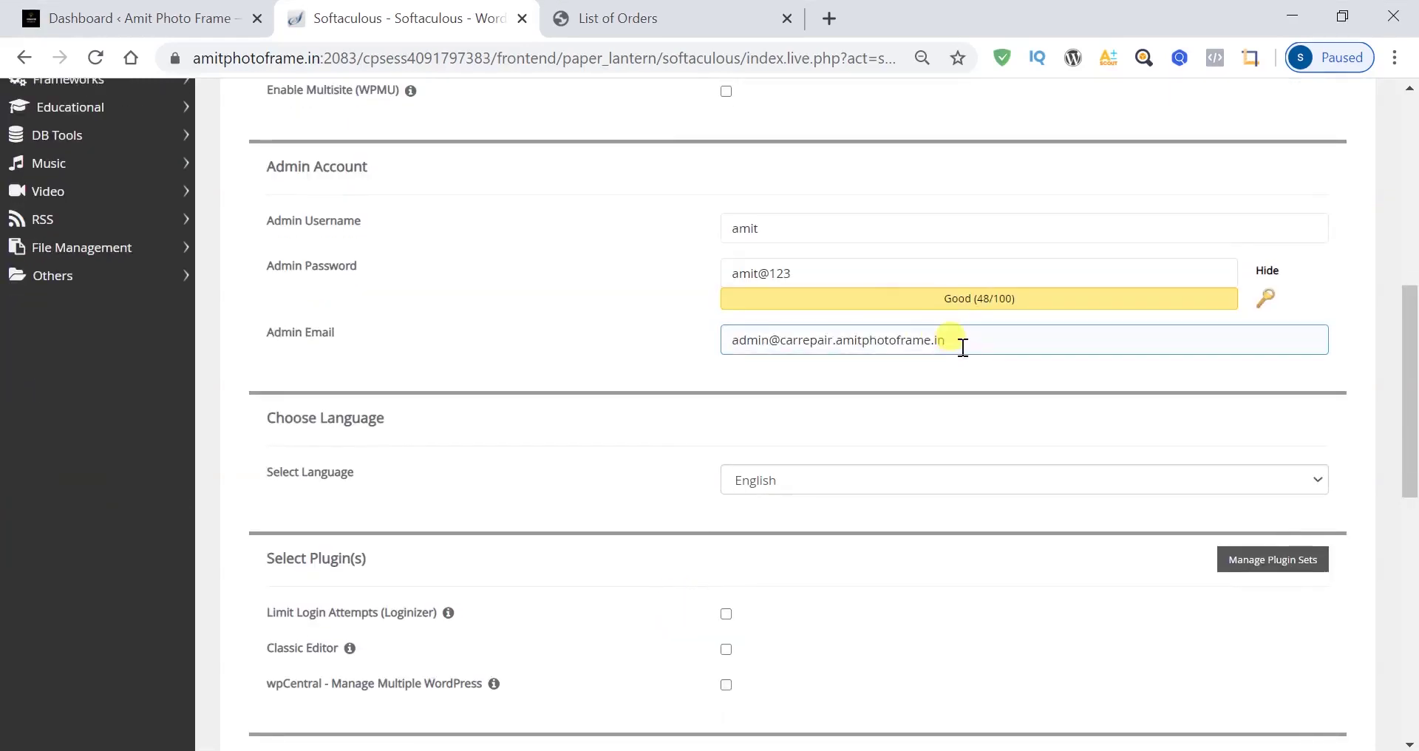
{"action": "left_click", "coordinate": [630, 420]}
{"action": "scroll", "coordinate": [630, 420], "scroll_direction": "down", "scroll_amount": 1}
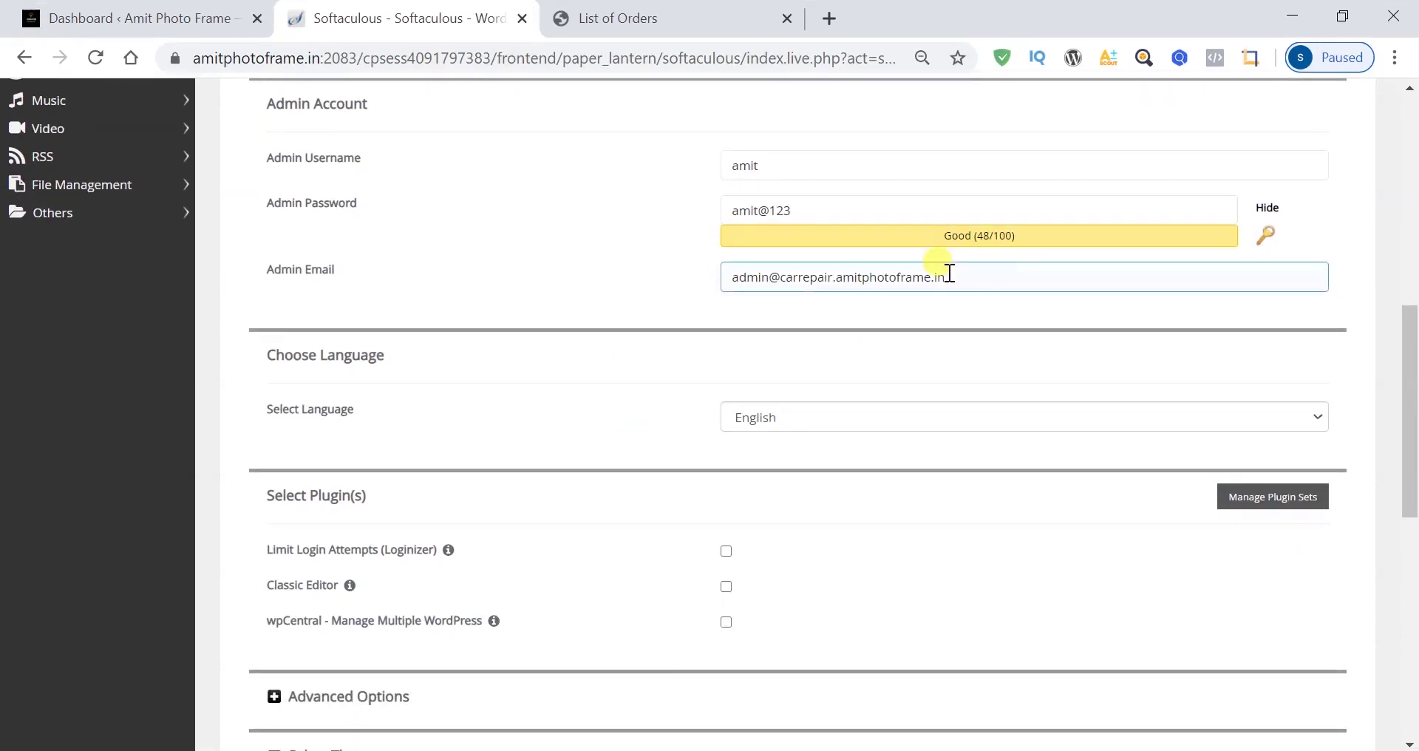
{"action": "left_click", "coordinate": [917, 276]}
{"action": "left_click", "coordinate": [710, 386]}
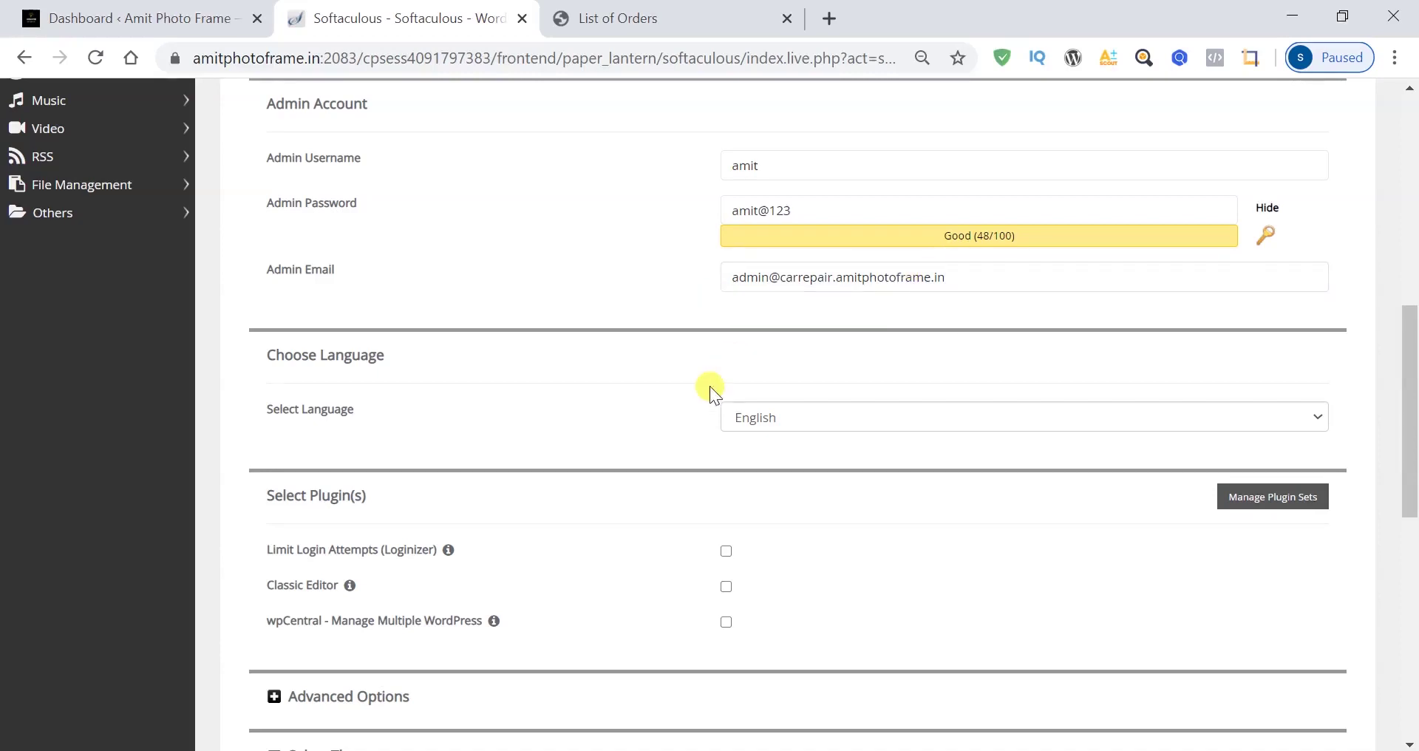
{"action": "scroll", "coordinate": [710, 386], "scroll_direction": "down", "scroll_amount": 6}
{"action": "scroll", "coordinate": [710, 386], "scroll_direction": "down", "scroll_amount": 3}
Install WordPress on carrepair and open its wp-admin URL in a new tab
{"action": "left_click", "coordinate": [788, 539]}
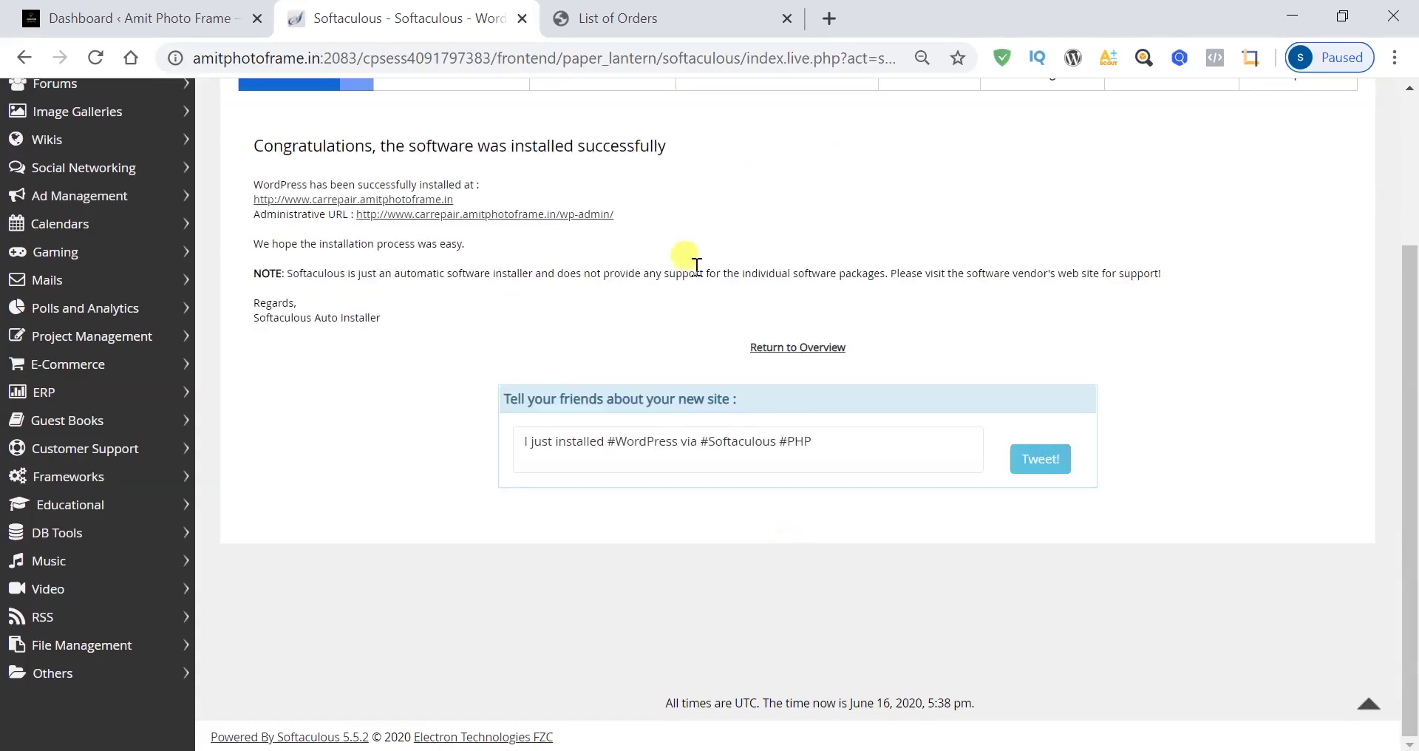
{"action": "right_click", "coordinate": [487, 218]}
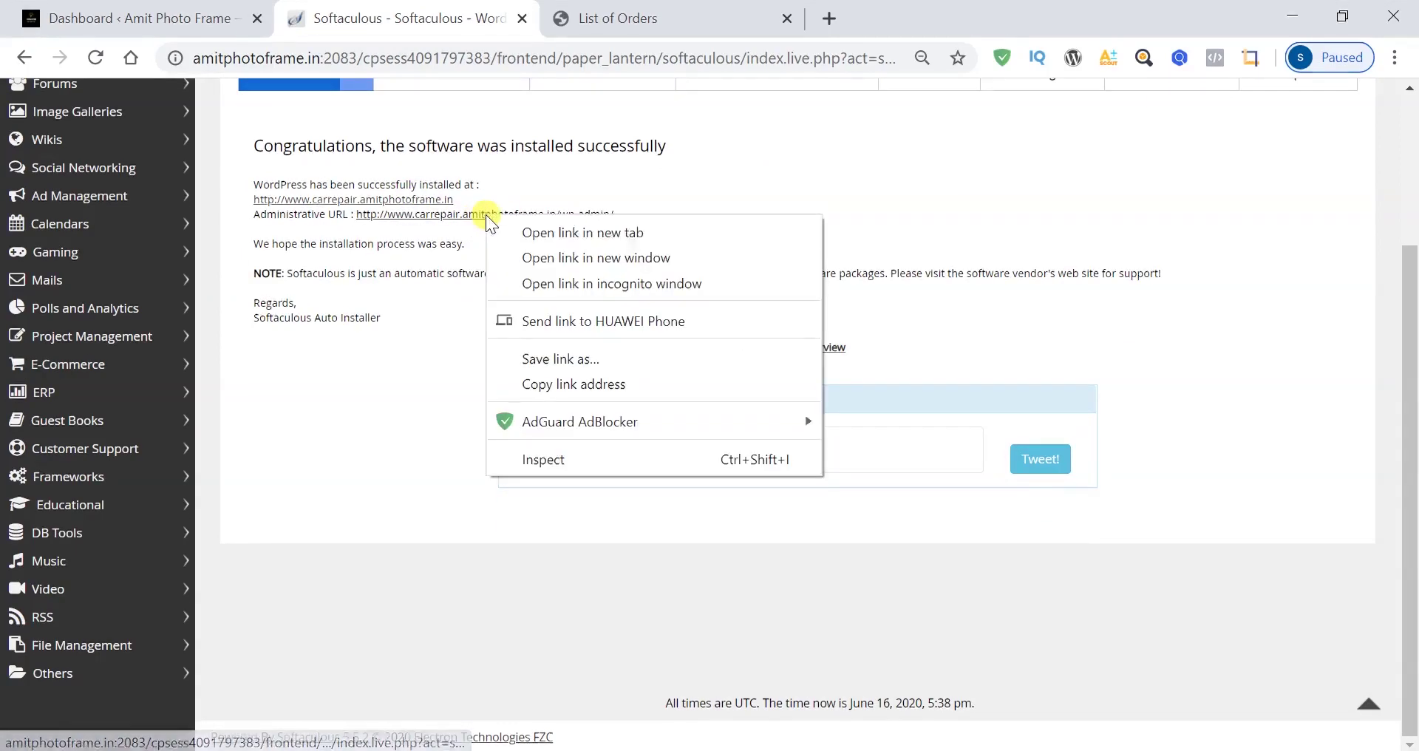
{"action": "left_click", "coordinate": [519, 232]}
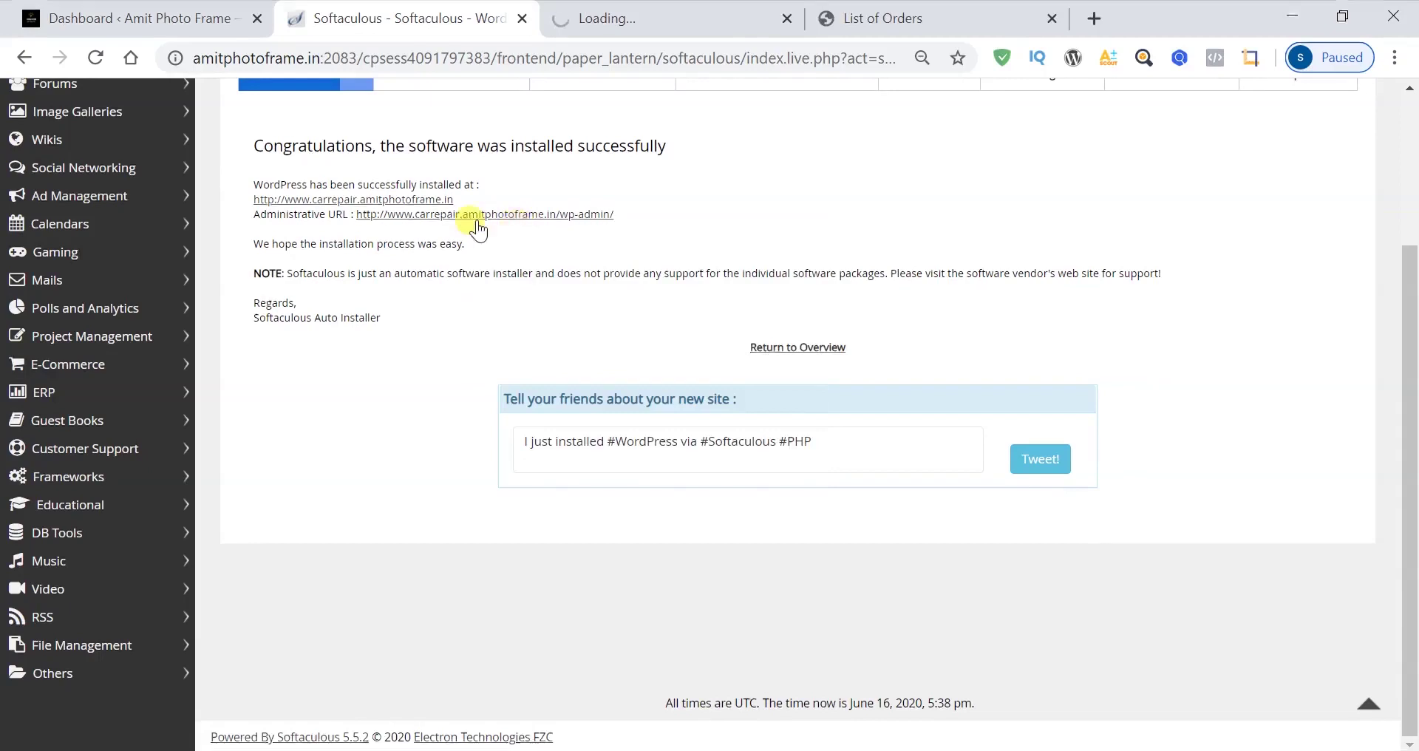
{"action": "scroll", "coordinate": [513, 223], "scroll_direction": "up", "scroll_amount": 3}
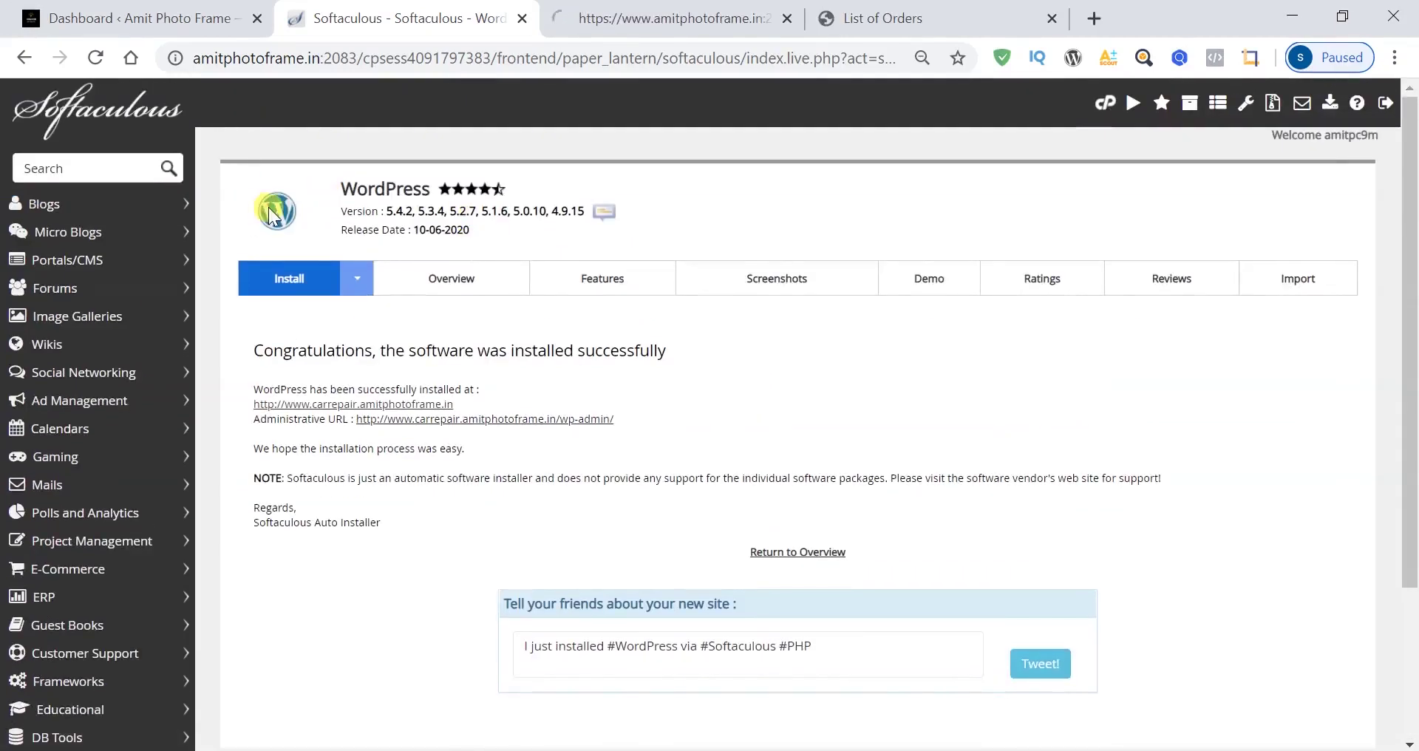
Return via cPanel home to Softaculous WordPress and view Current Installations, including carrepair
{"action": "left_click", "coordinate": [1105, 104]}
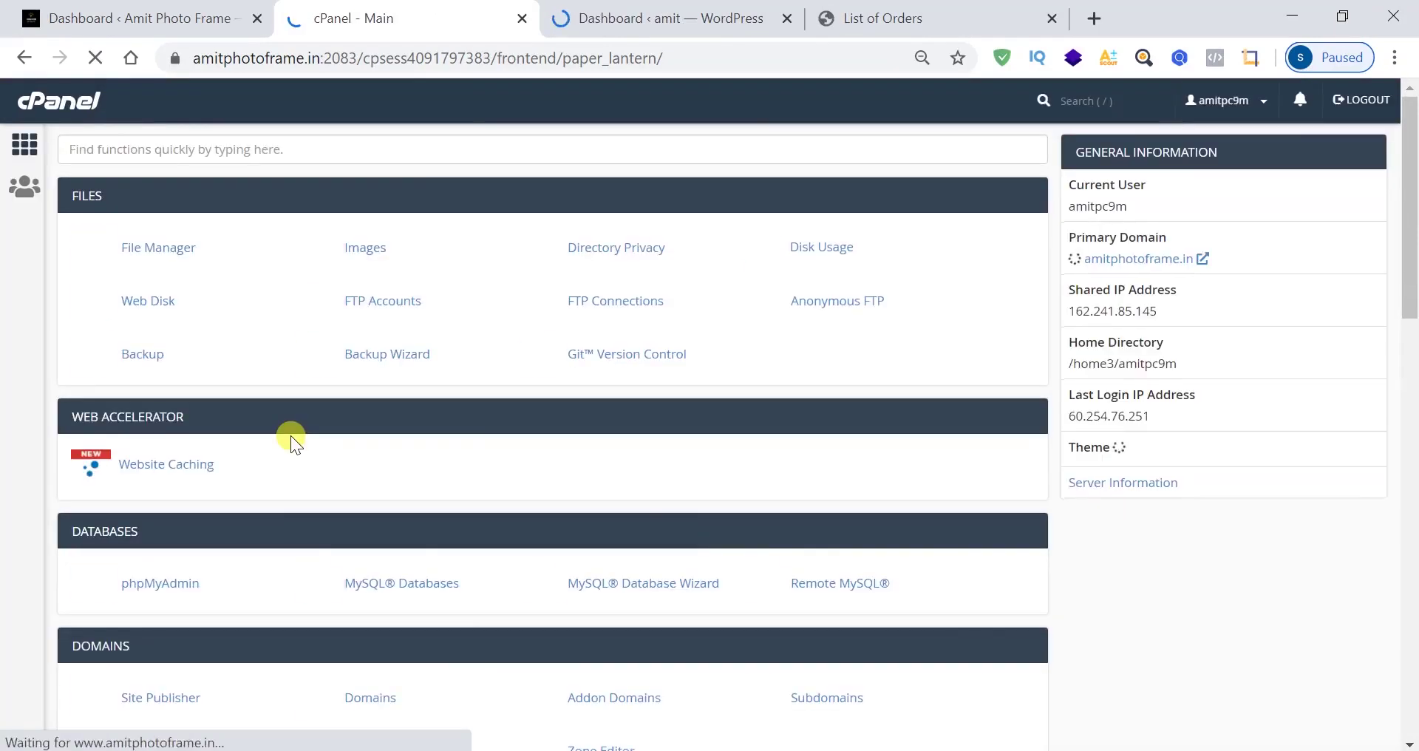
{"action": "scroll", "coordinate": [290, 436], "scroll_direction": "down", "scroll_amount": 10}
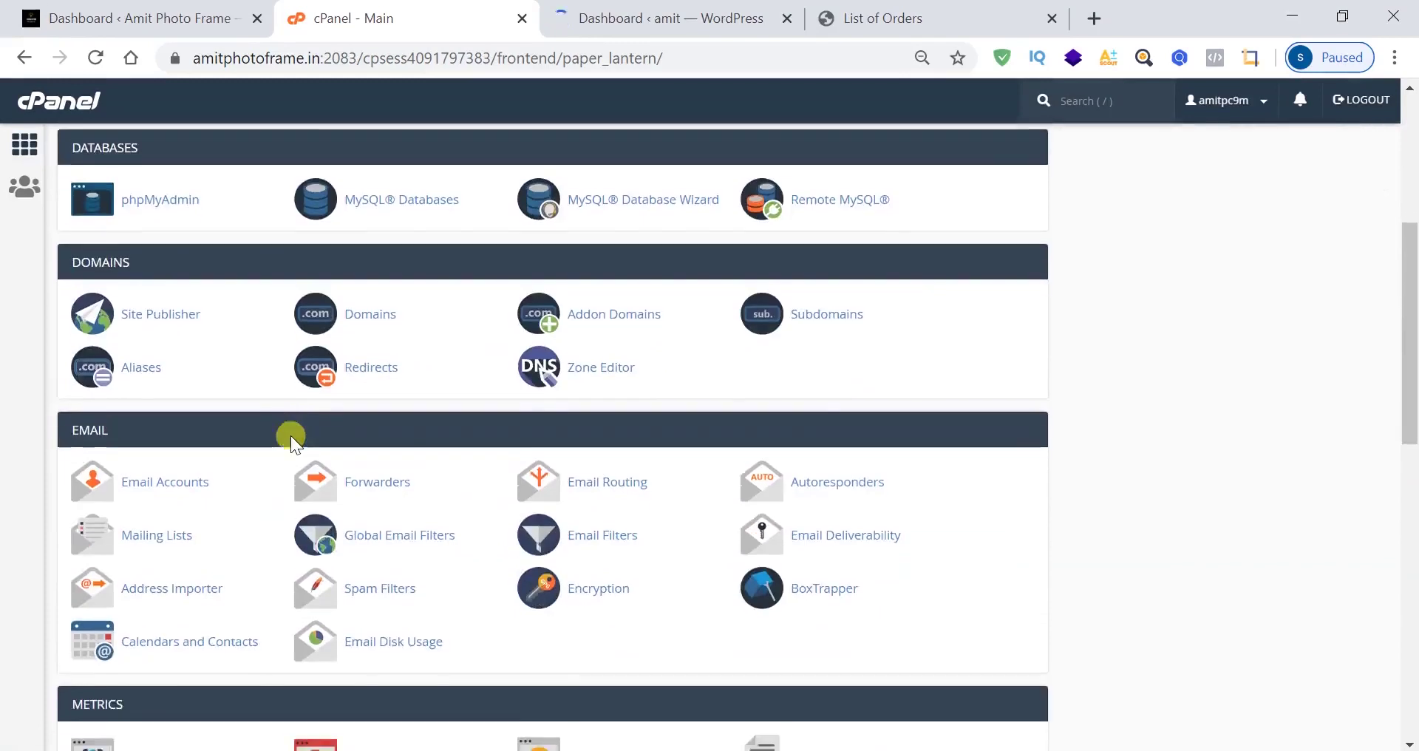
{"action": "scroll", "coordinate": [290, 436], "scroll_direction": "down", "scroll_amount": 10}
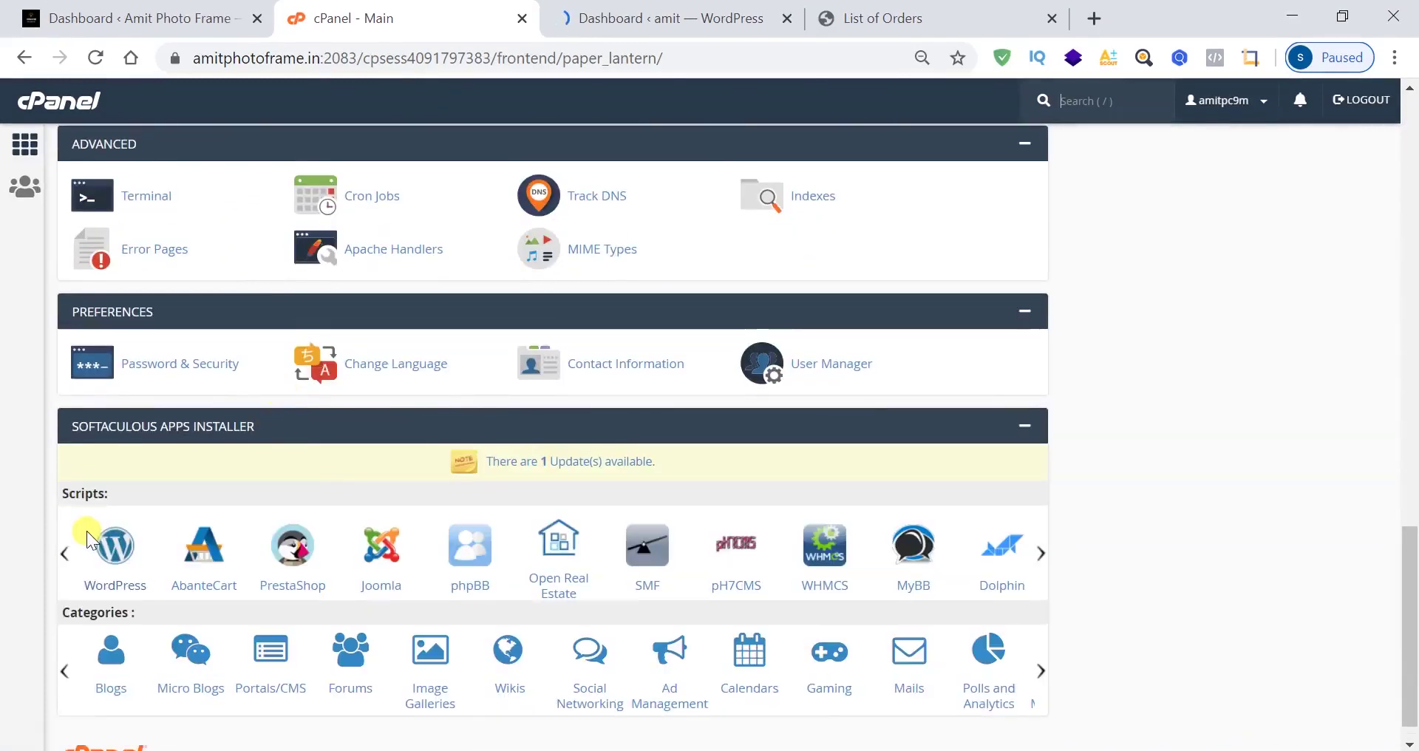
{"action": "left_click", "coordinate": [111, 560]}
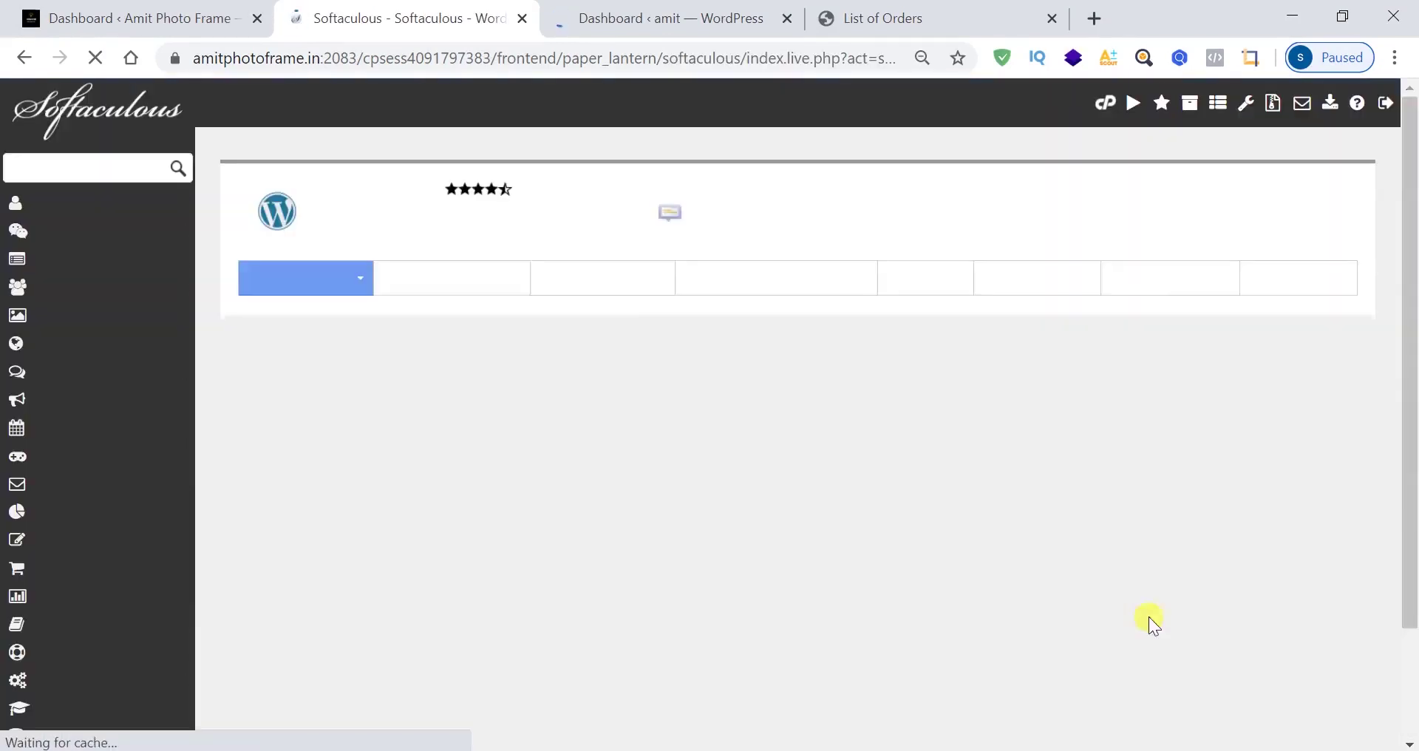
{"action": "scroll", "coordinate": [974, 433], "scroll_direction": "down", "scroll_amount": 2}
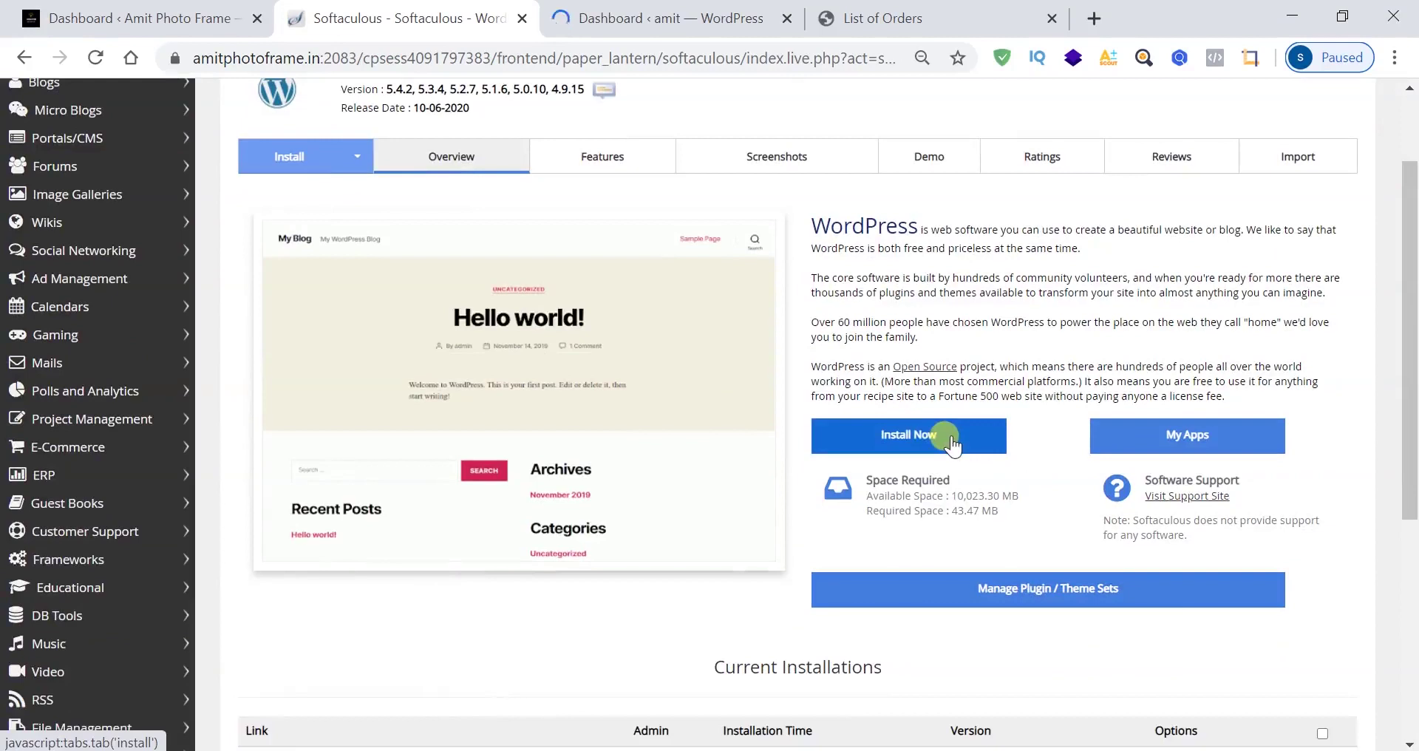
{"action": "scroll", "coordinate": [896, 525], "scroll_direction": "down", "scroll_amount": 4}
{"action": "scroll", "coordinate": [896, 525], "scroll_direction": "down", "scroll_amount": 1}
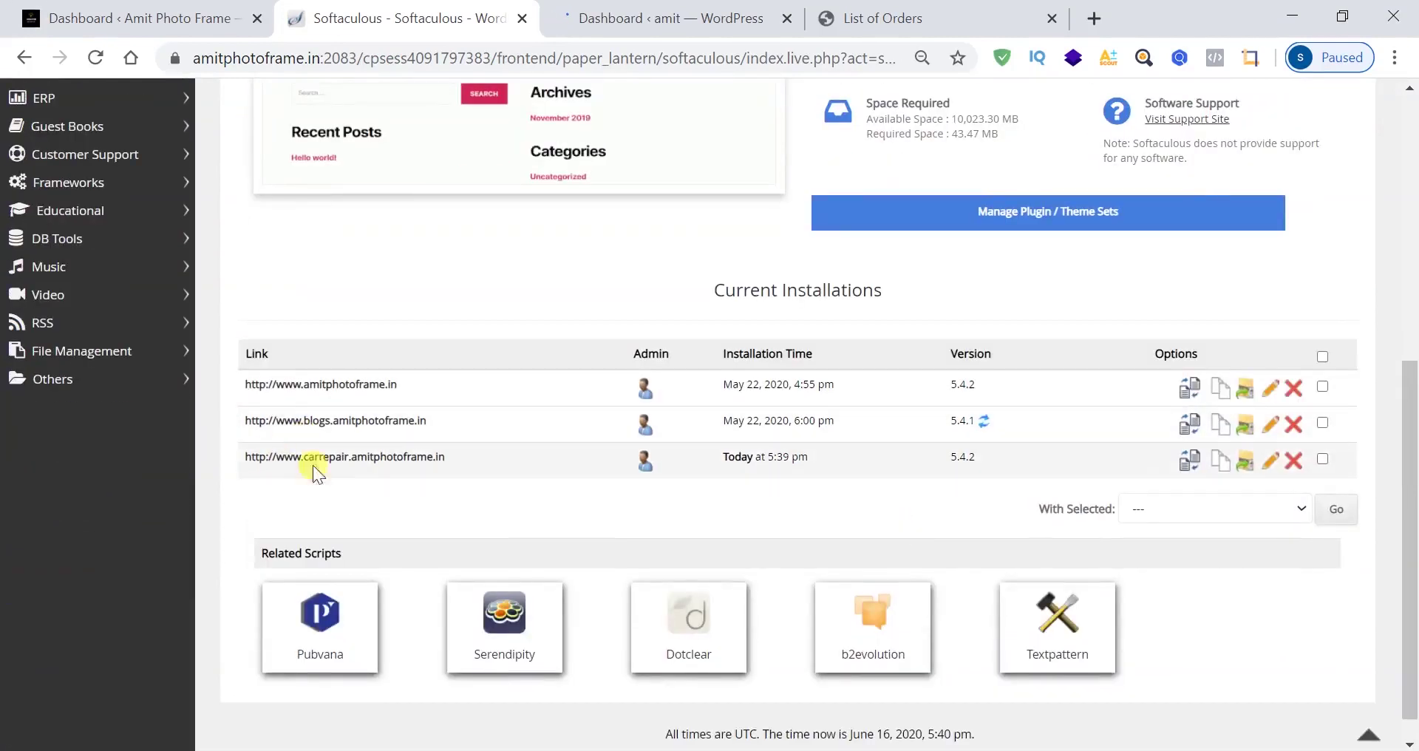
{"action": "scroll", "coordinate": [819, 437], "scroll_direction": "up", "scroll_amount": 4}
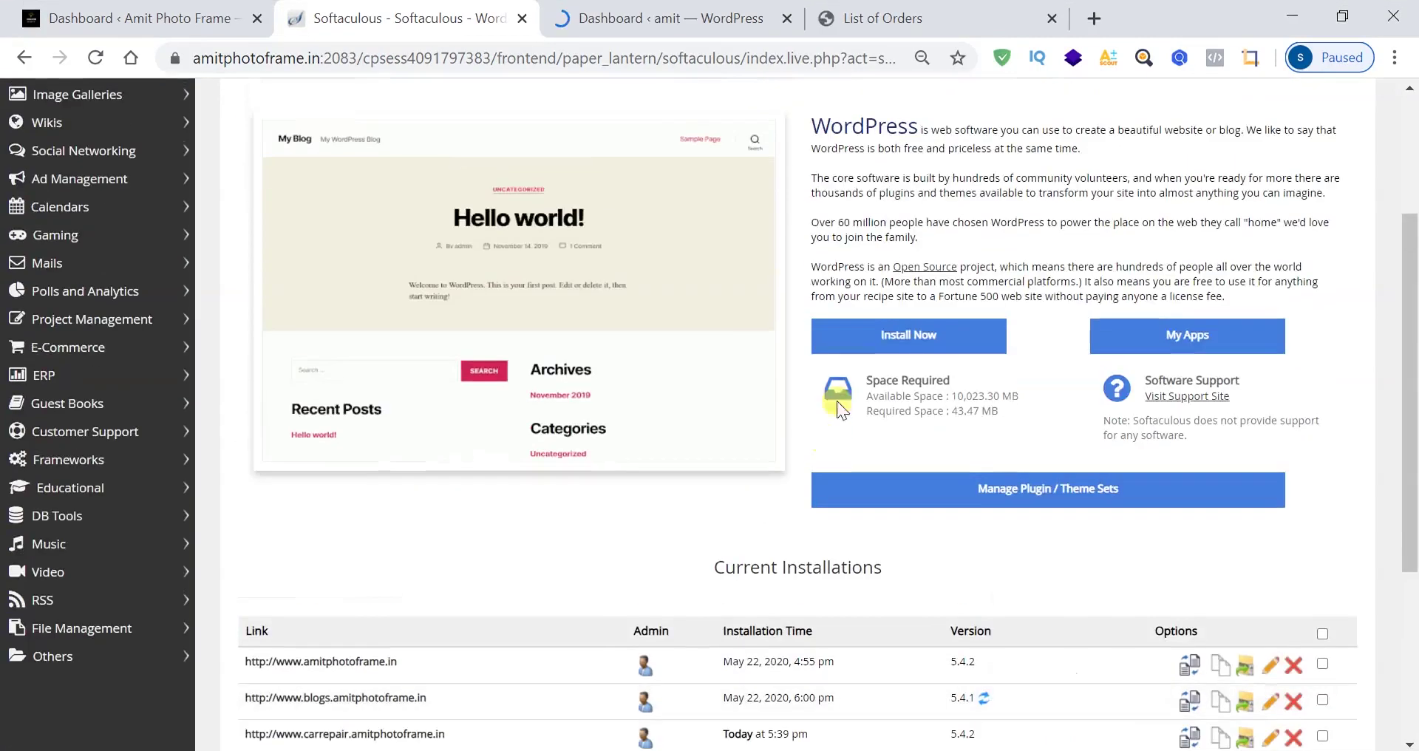
{"action": "left_click", "coordinate": [869, 344]}
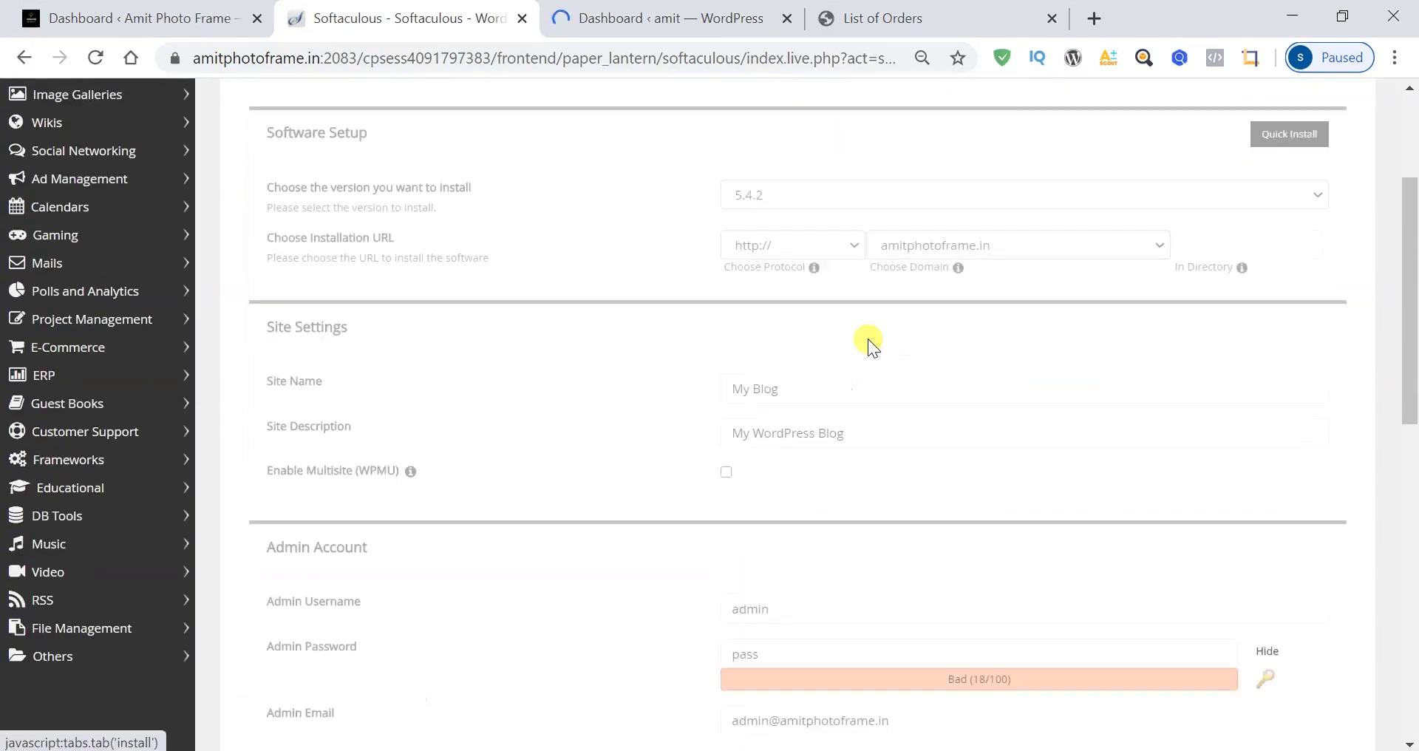
{"action": "left_click", "coordinate": [818, 247]}
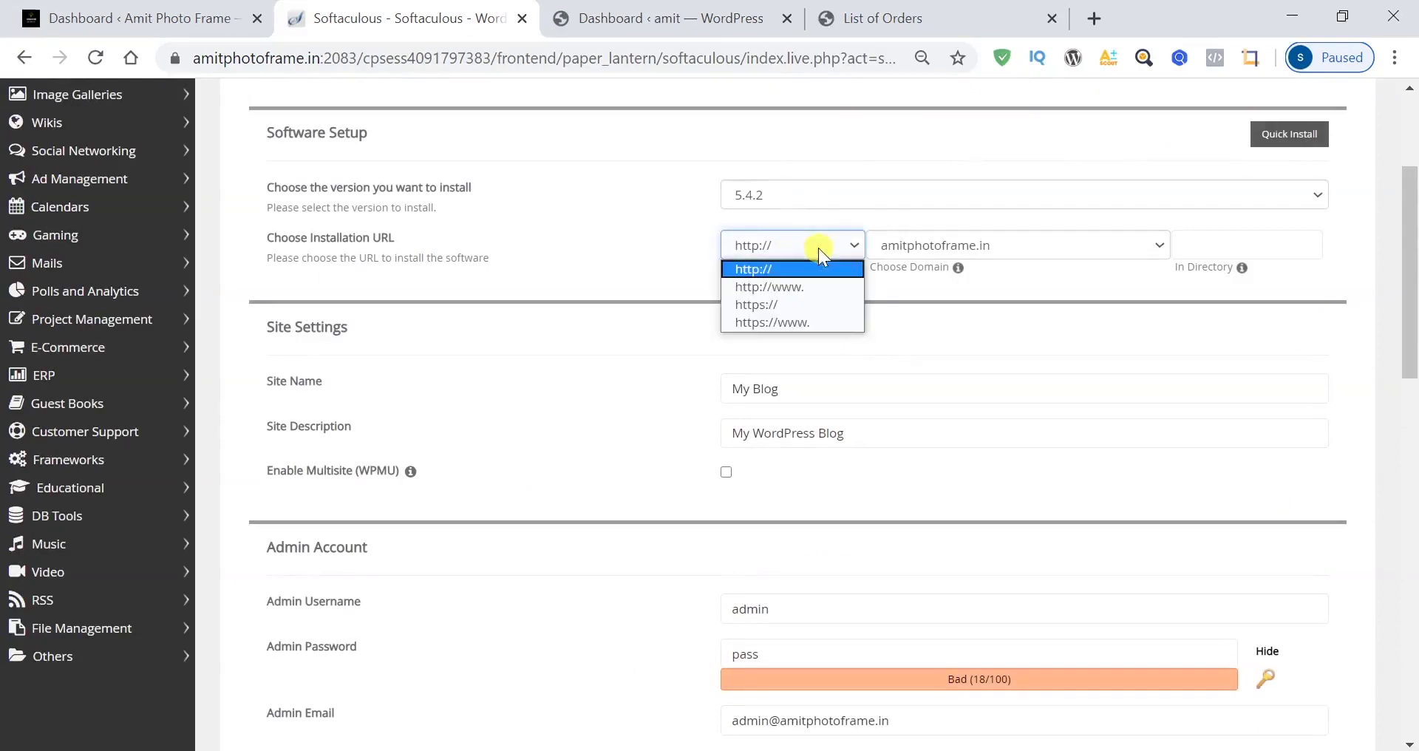
{"action": "left_click", "coordinate": [744, 287]}
{"action": "left_click", "coordinate": [948, 246]}
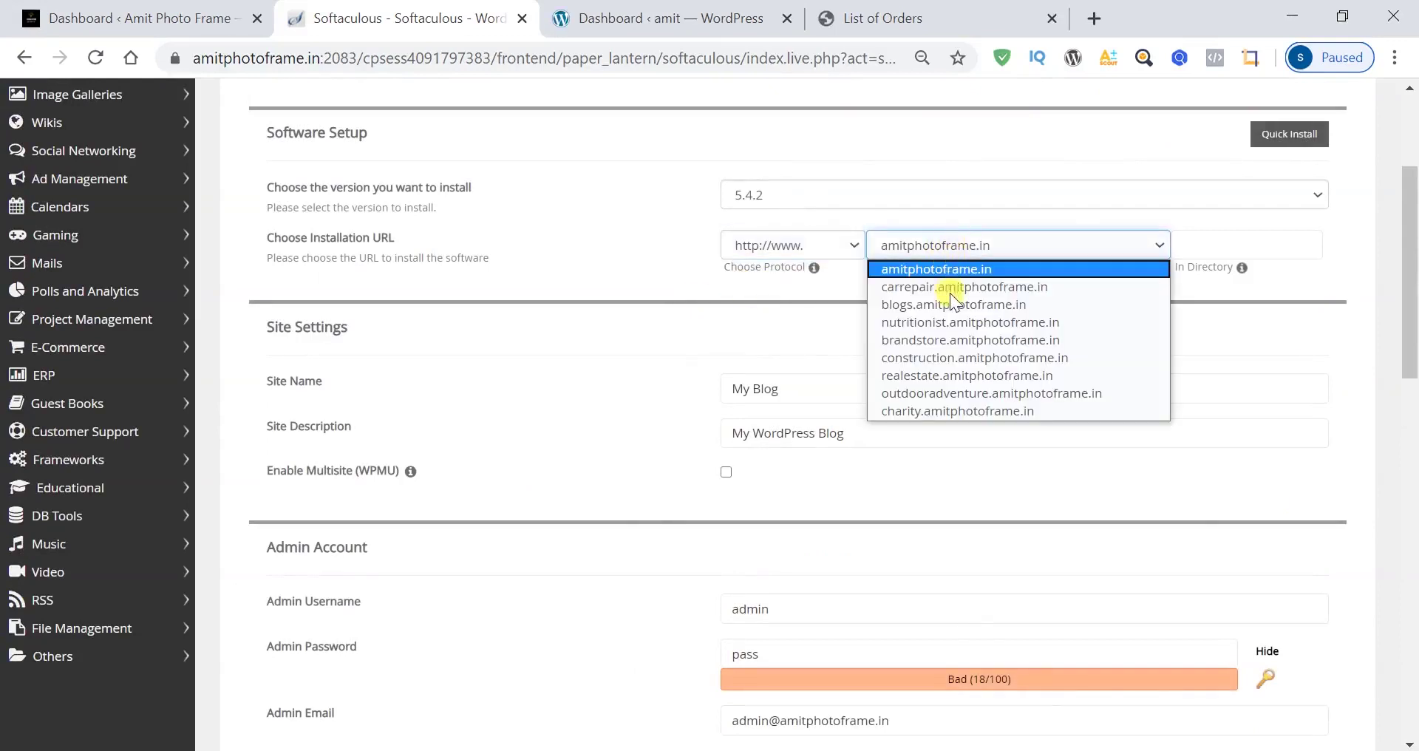
{"action": "left_click", "coordinate": [960, 321]}
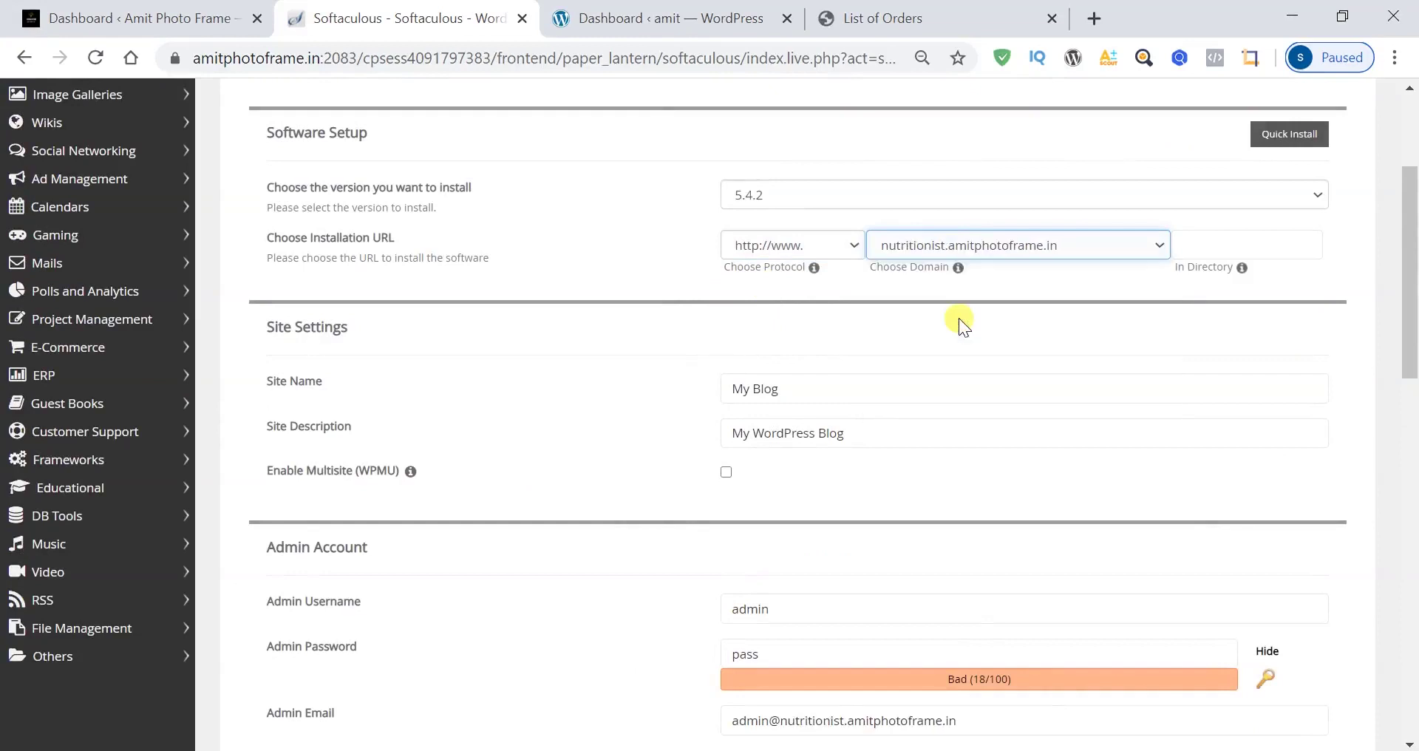
Replace the default admin username and password with custom credentials
{"action": "scroll", "coordinate": [959, 318], "scroll_direction": "down", "scroll_amount": 3}
{"action": "double_click", "coordinate": [765, 391]}
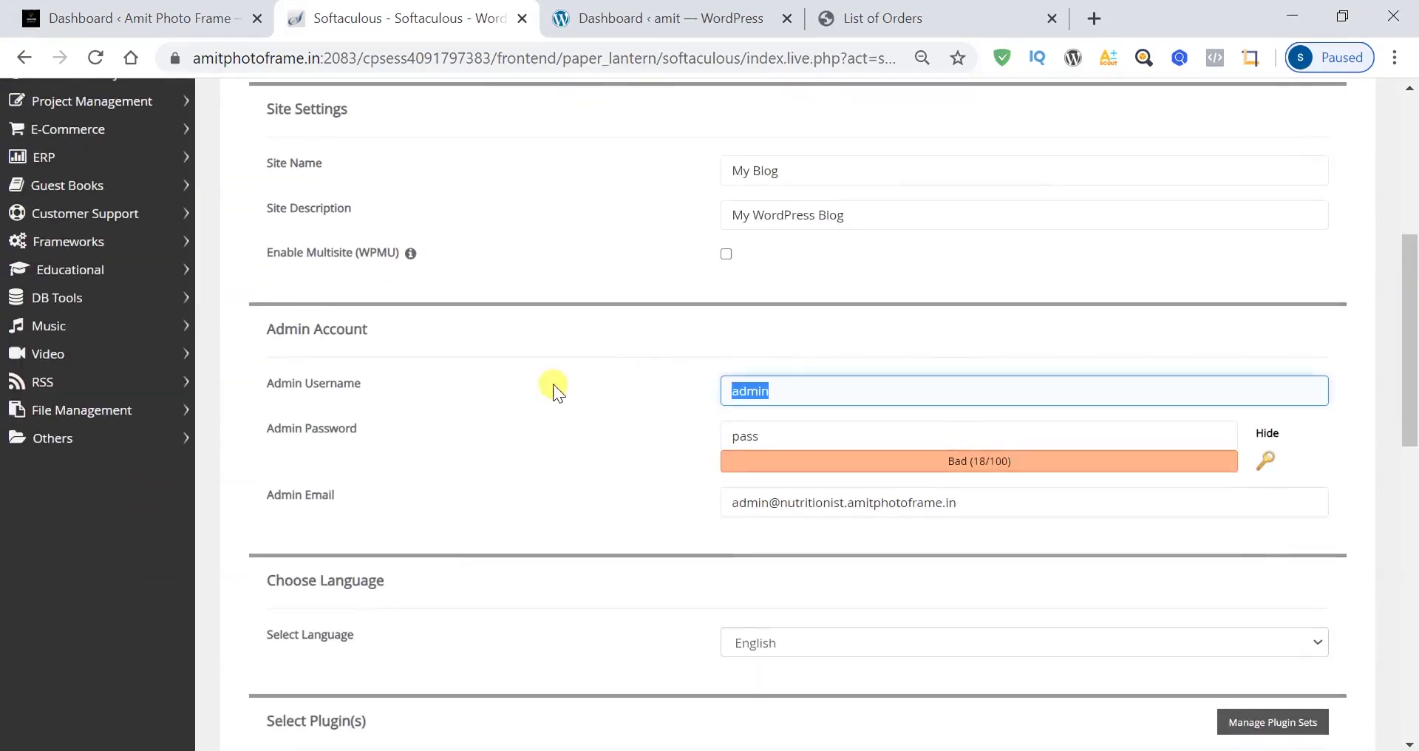
{"action": "type", "text": "amit"}
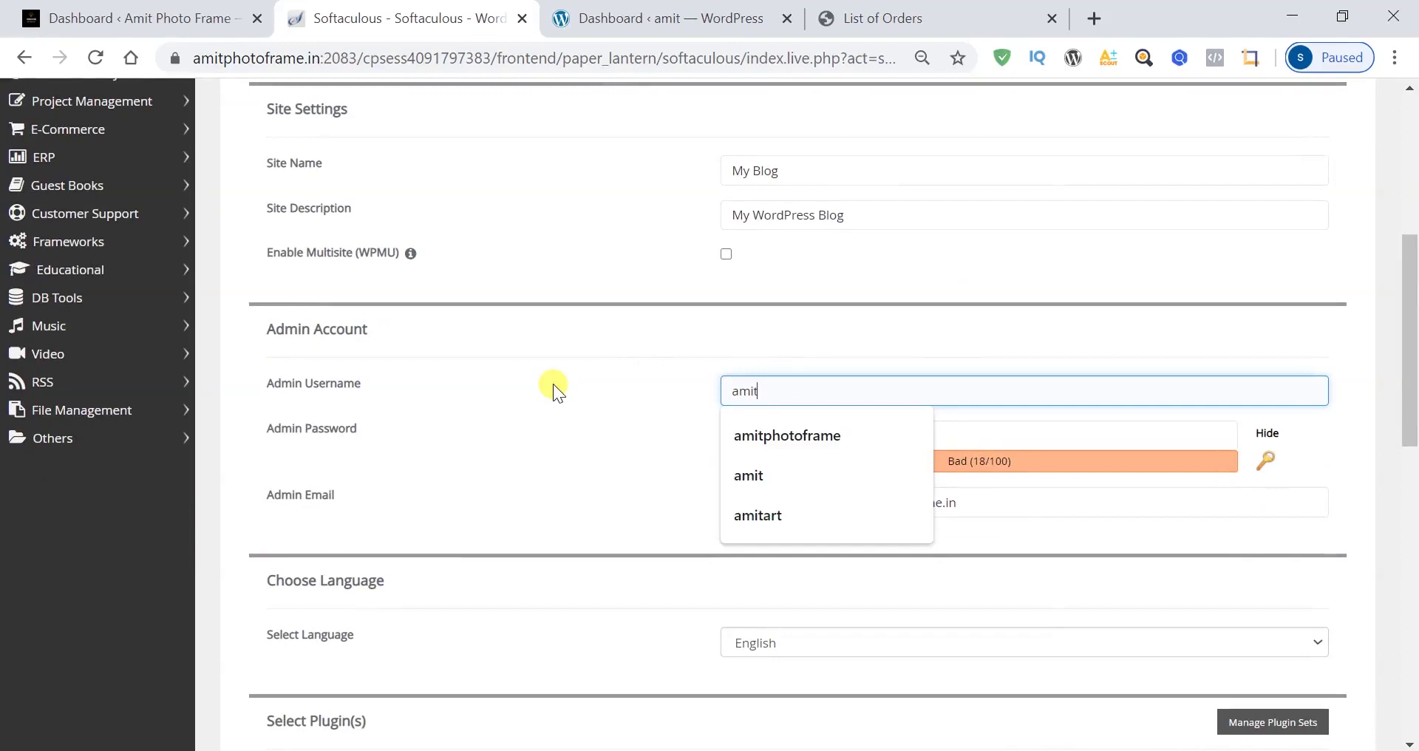
{"action": "left_click", "coordinate": [756, 427]}
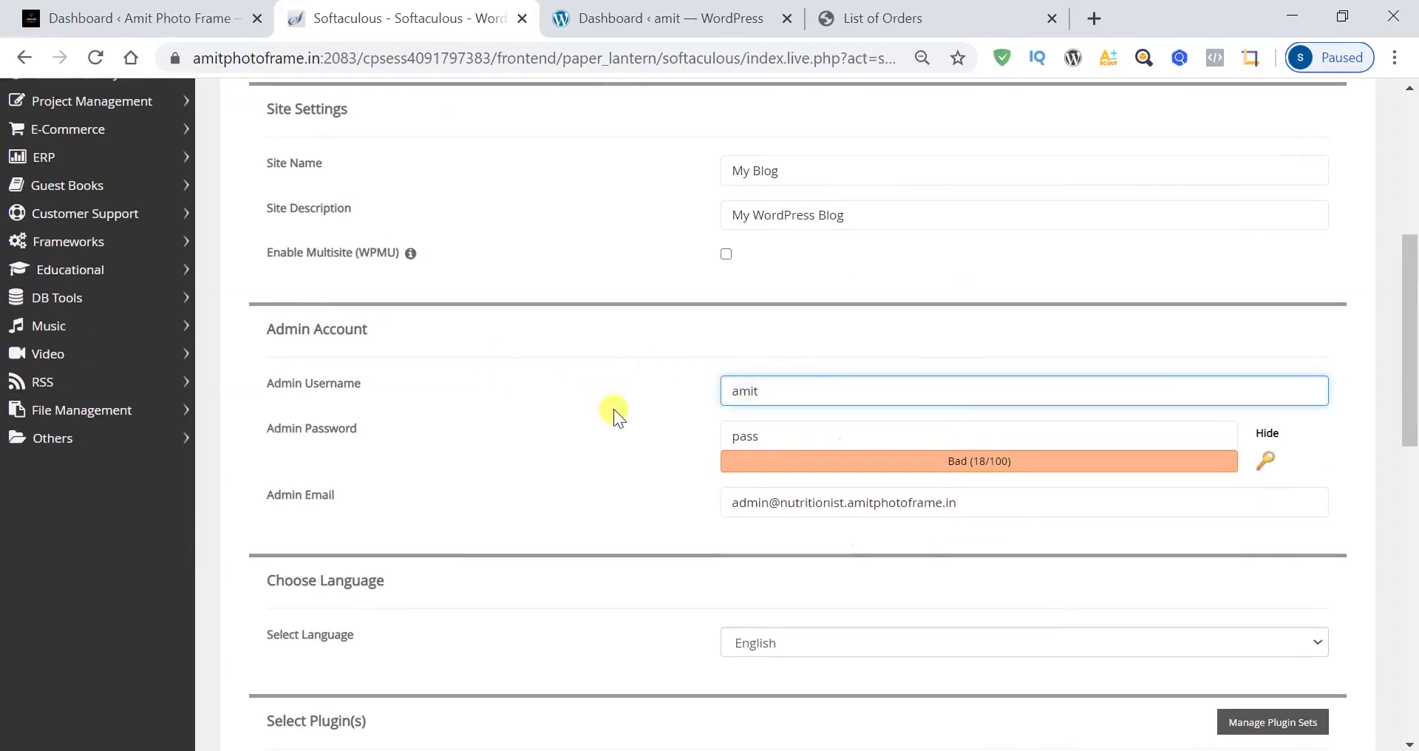
{"action": "double_click", "coordinate": [756, 427]}
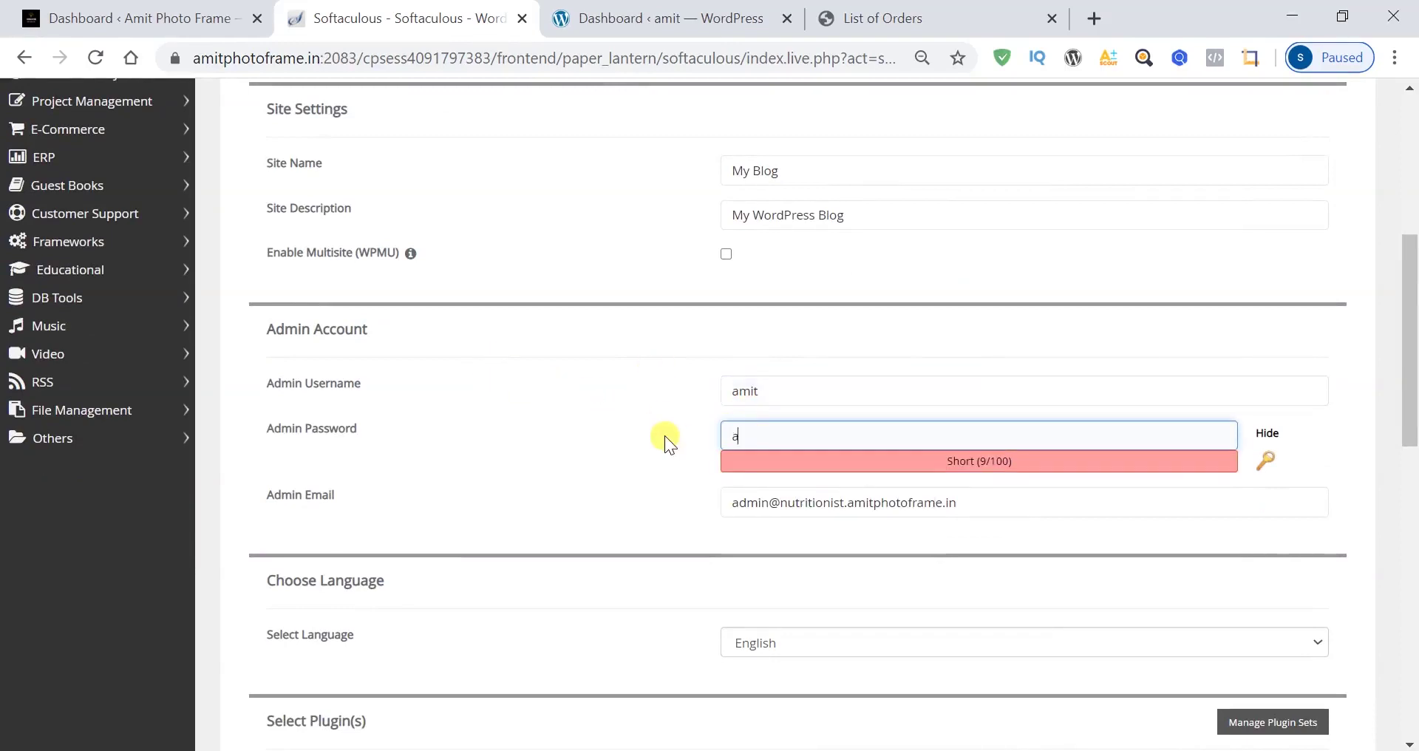
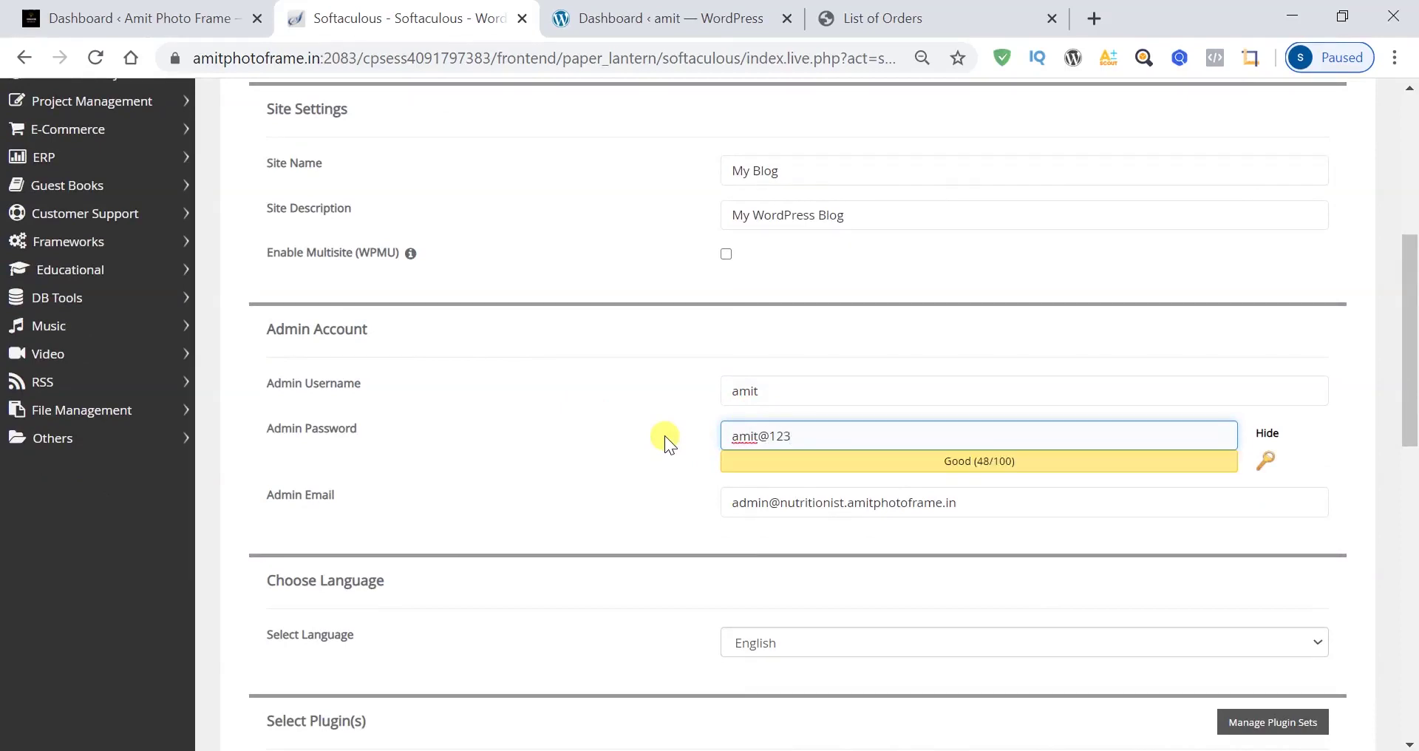
Install the nutritionist site and open its wp-admin URL in a new tab
{"action": "scroll", "coordinate": [653, 507], "scroll_direction": "down", "scroll_amount": 15}
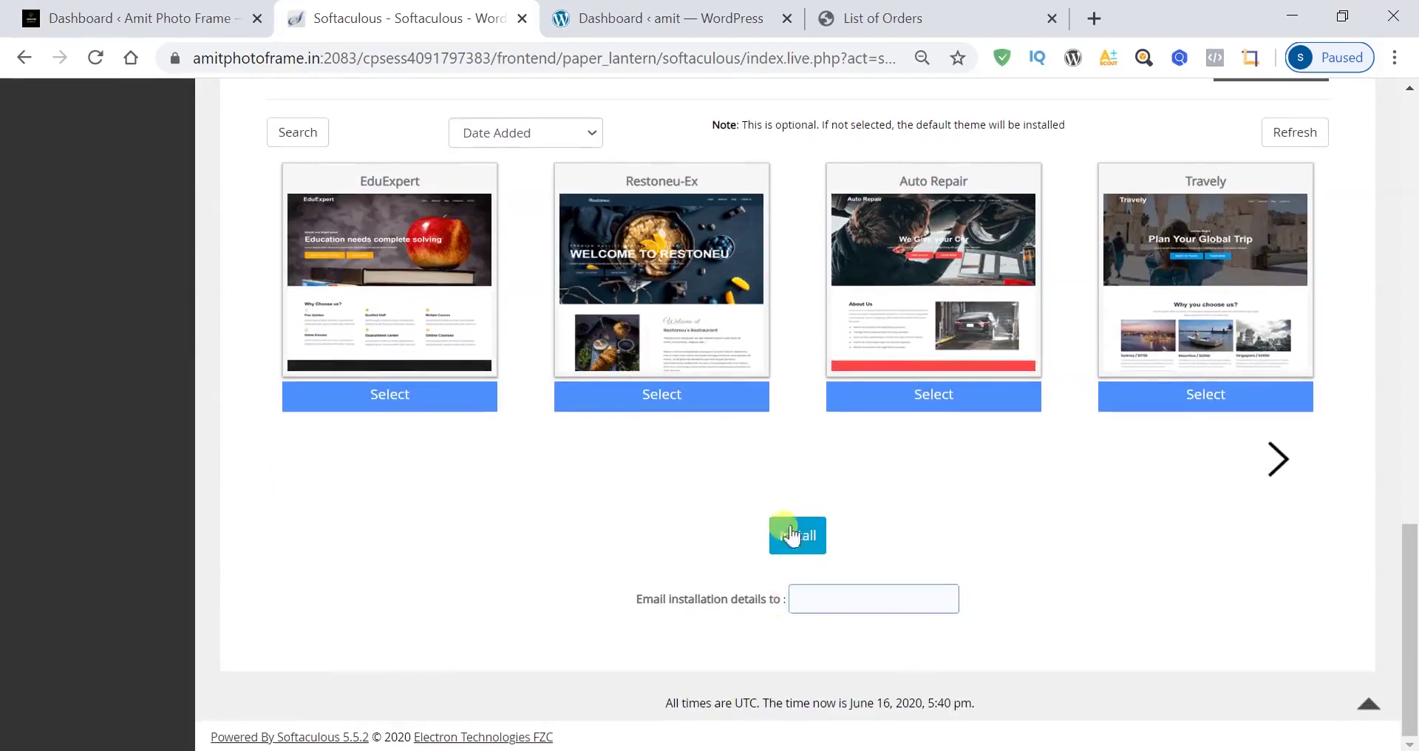
{"action": "left_click", "coordinate": [788, 530]}
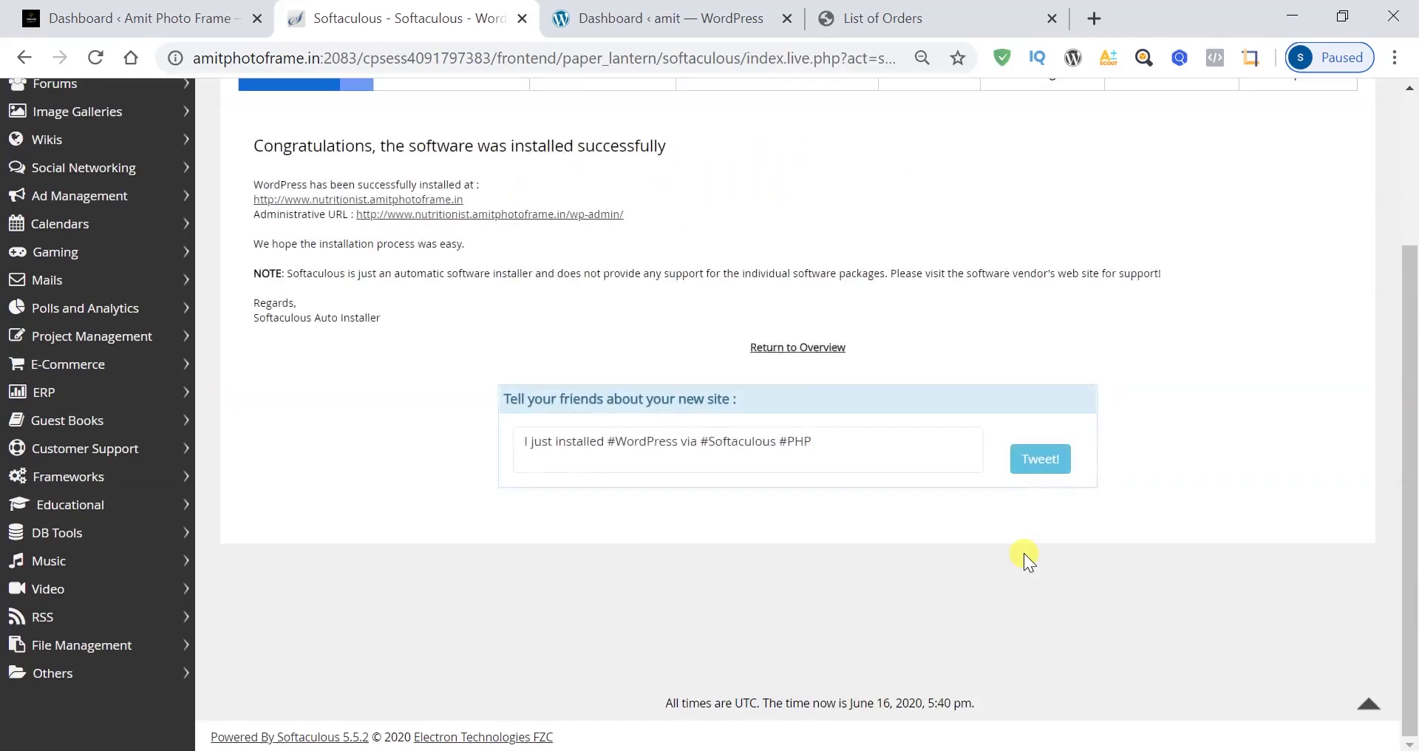
{"action": "right_click", "coordinate": [542, 215]}
{"action": "left_click", "coordinate": [581, 232]}
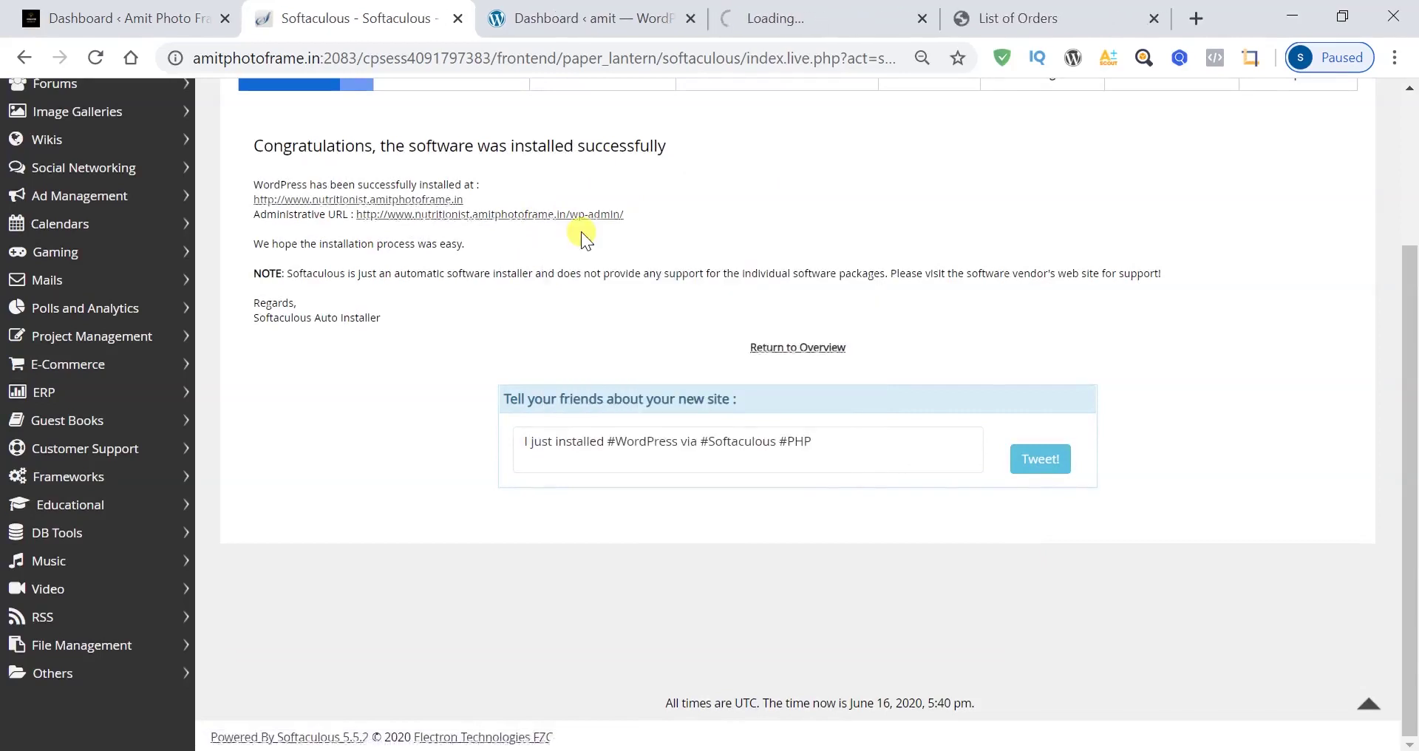
{"action": "scroll", "coordinate": [126, 166], "scroll_direction": "up", "scroll_amount": 3}
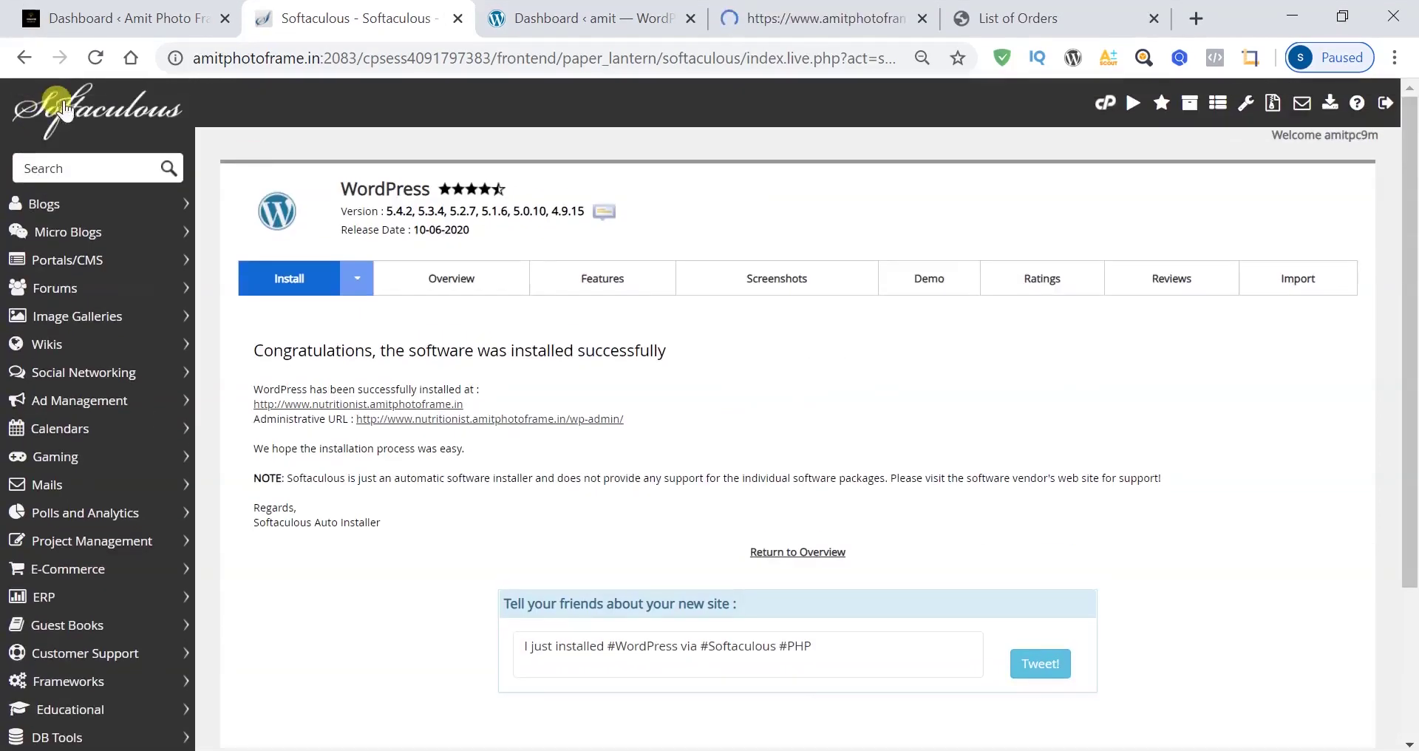
{"action": "left_click", "coordinate": [83, 117]}
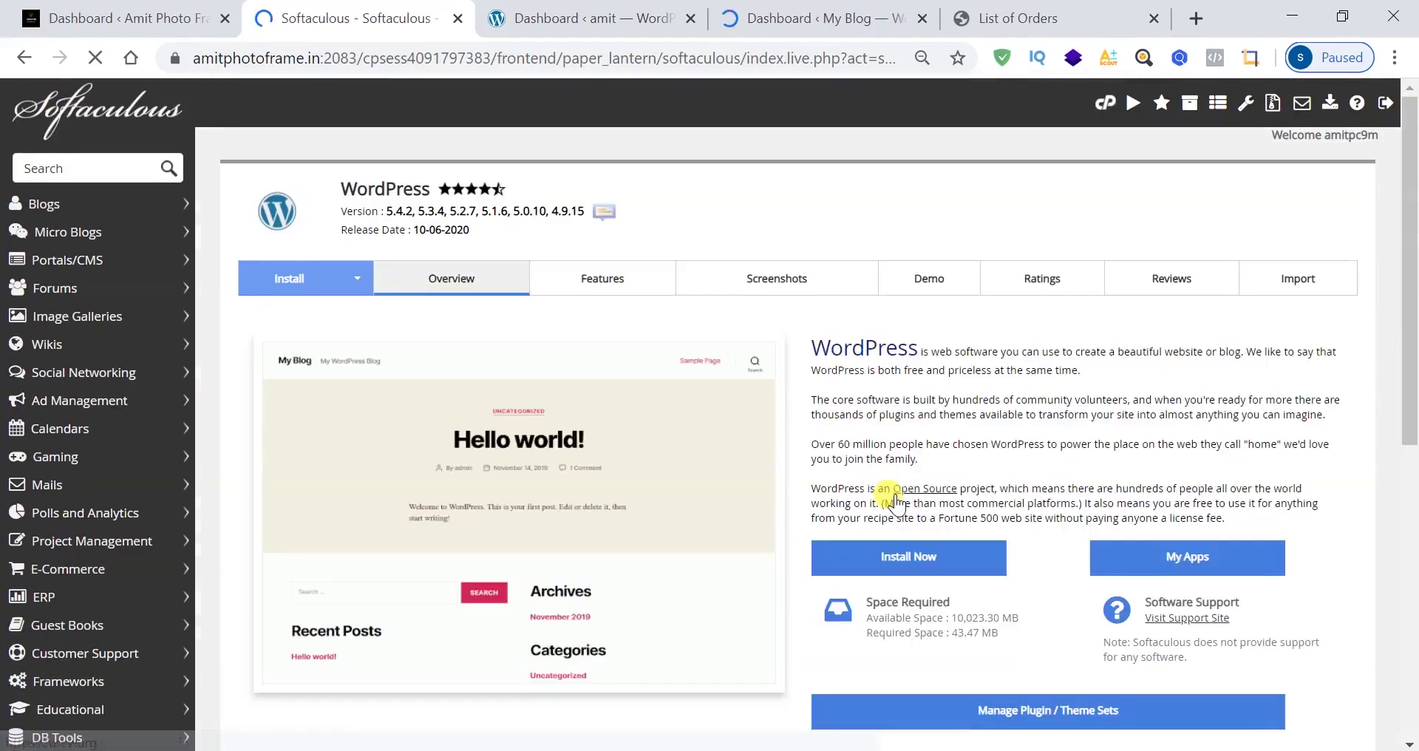
{"action": "scroll", "coordinate": [897, 505], "scroll_direction": "down", "scroll_amount": 2}
{"action": "scroll", "coordinate": [897, 505], "scroll_direction": "down", "scroll_amount": 4}
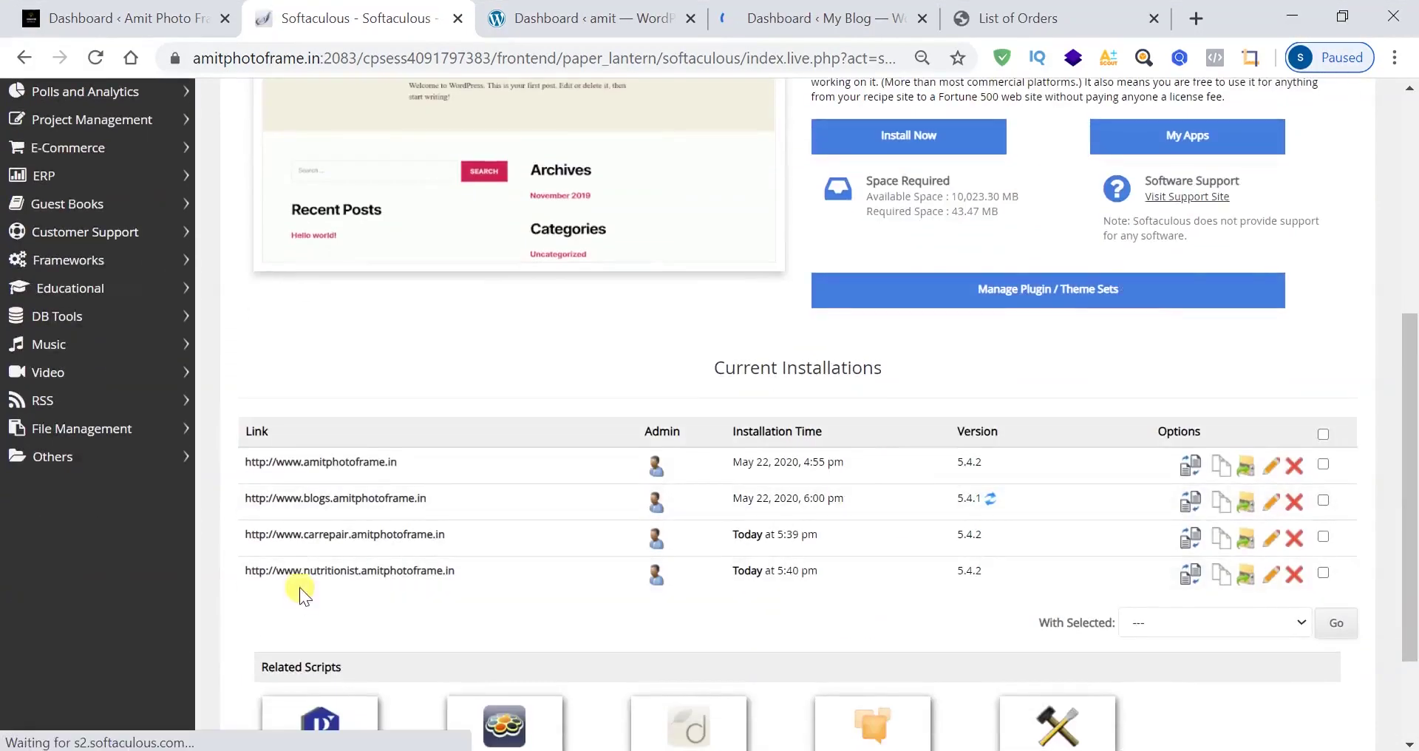
{"action": "scroll", "coordinate": [854, 521], "scroll_direction": "up", "scroll_amount": 3}
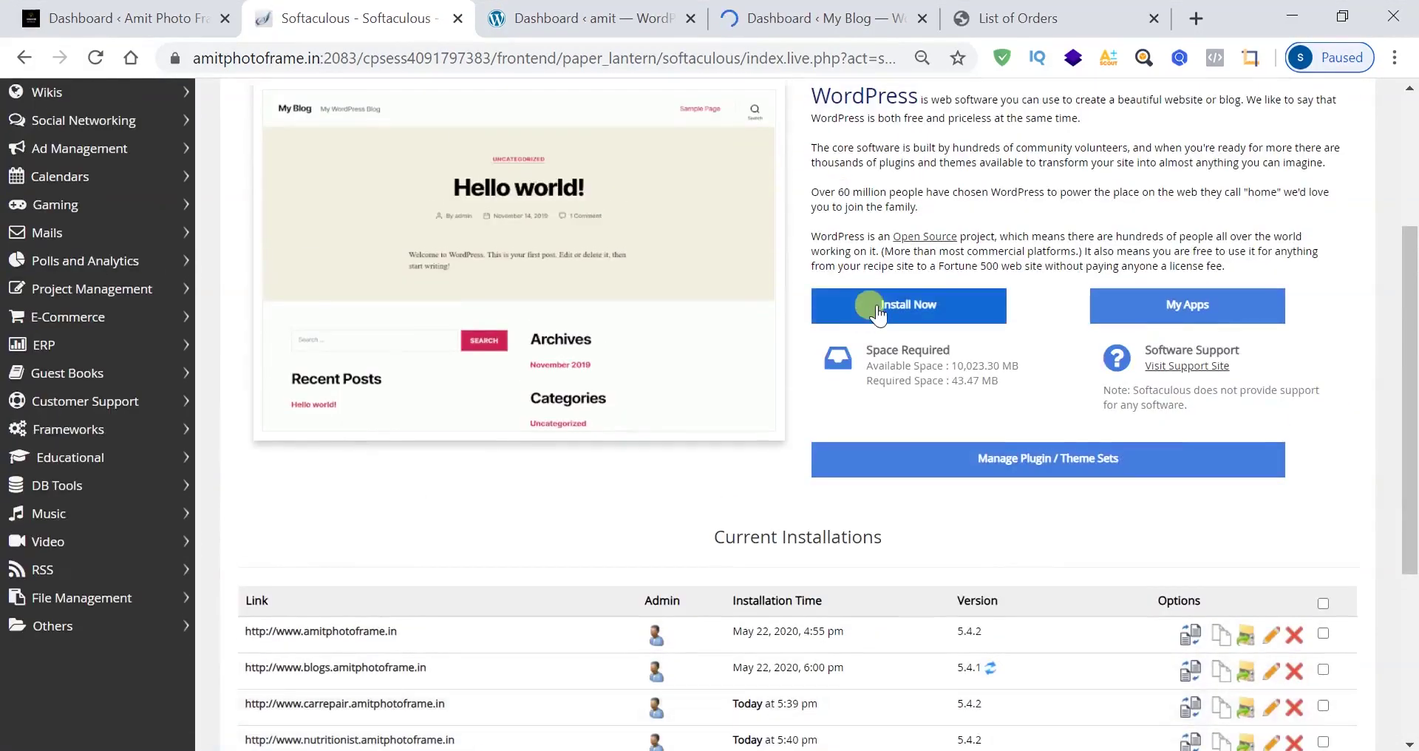
{"action": "left_click", "coordinate": [944, 334]}
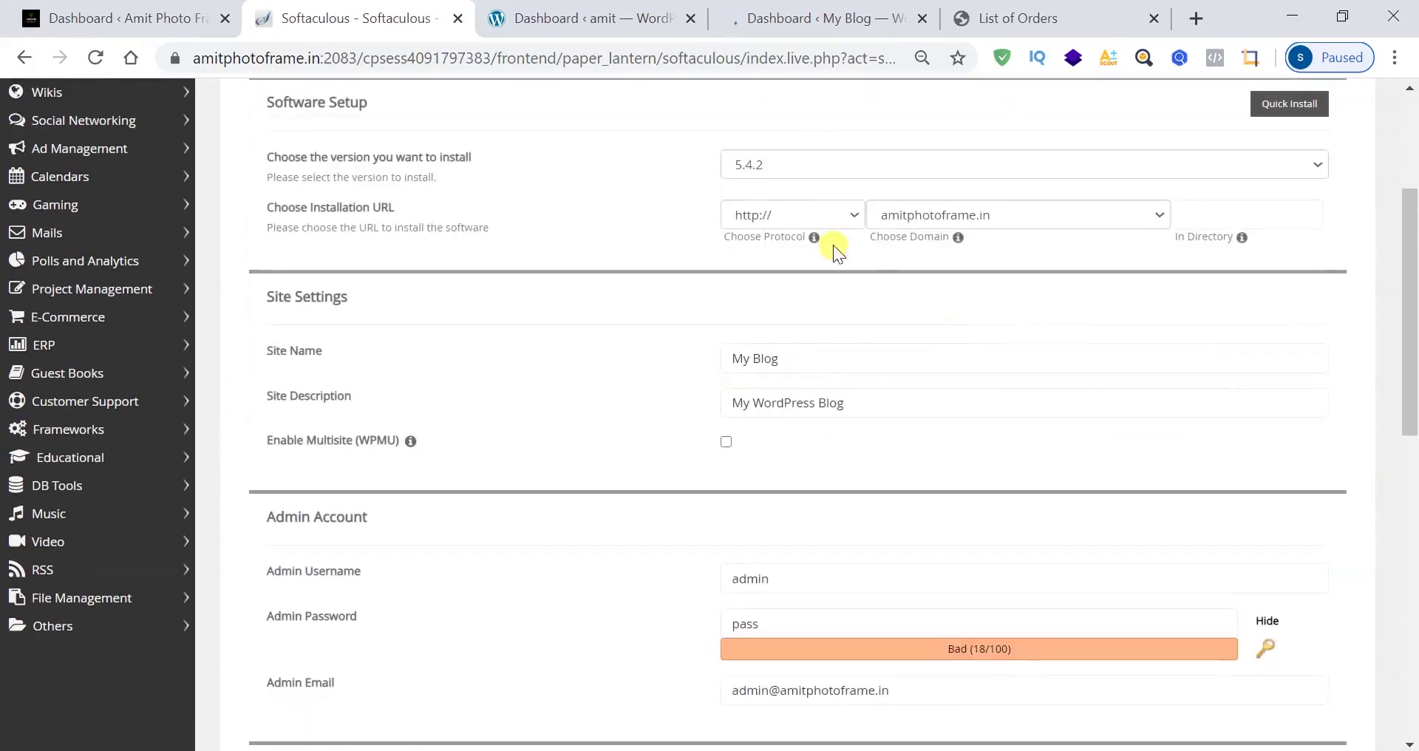
{"action": "left_click", "coordinate": [783, 213]}
{"action": "left_click", "coordinate": [742, 252]}
{"action": "left_click", "coordinate": [955, 216]}
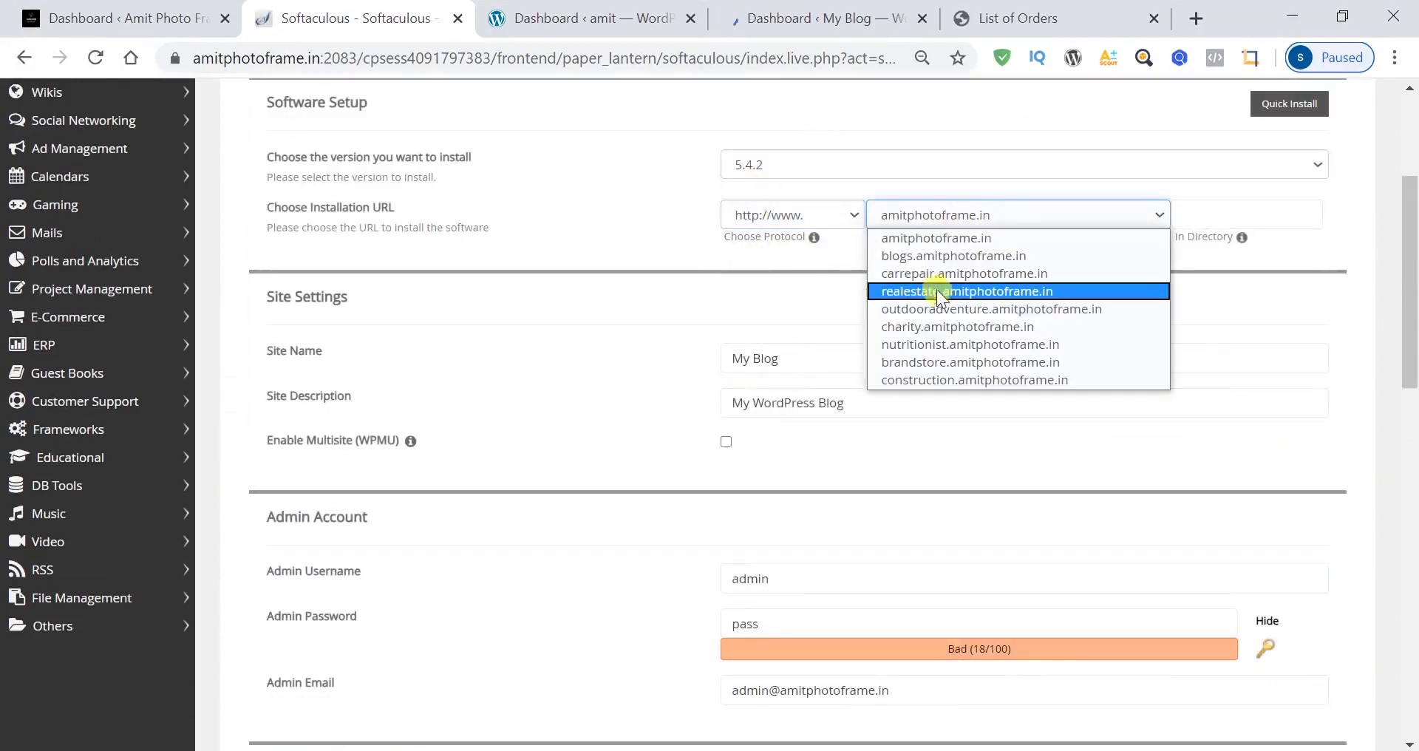
{"action": "left_click", "coordinate": [950, 291]}
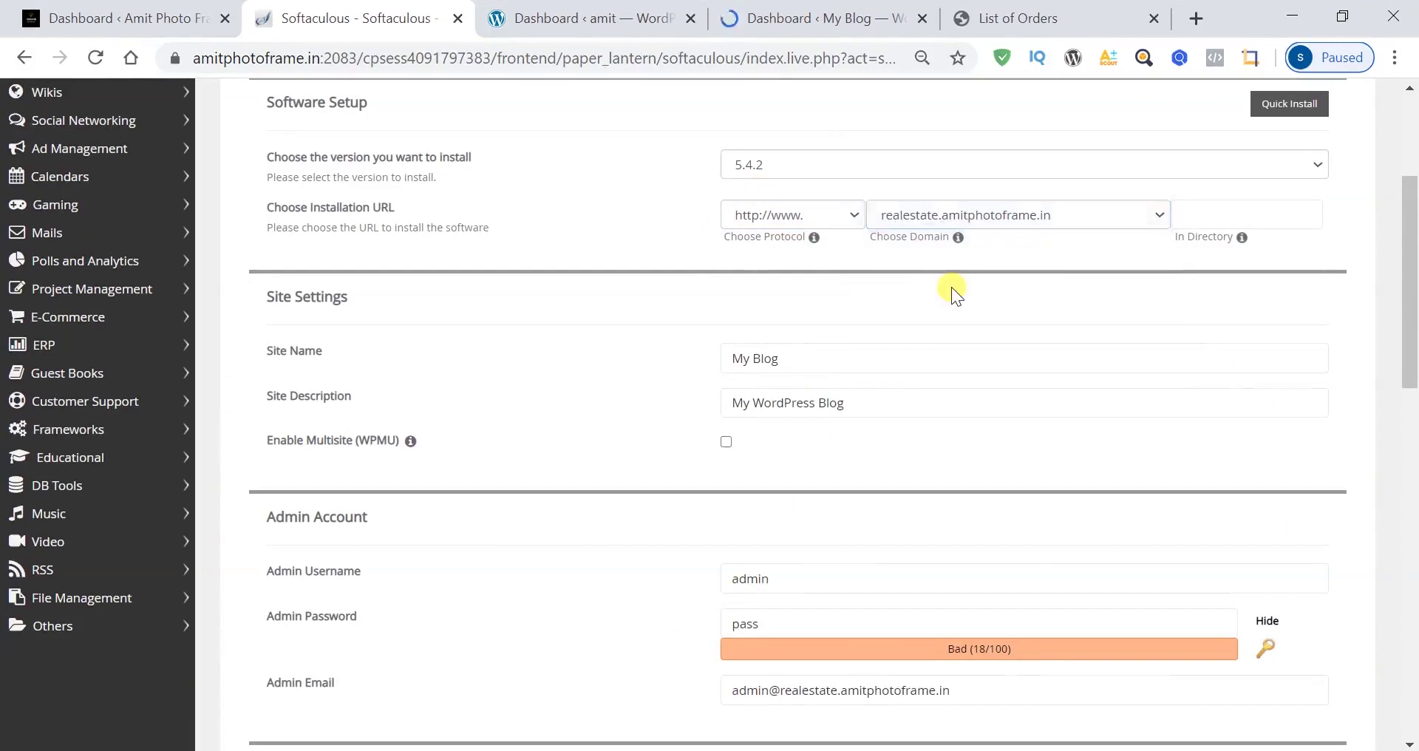
Set a custom admin username and password, then install the realestate site
{"action": "scroll", "coordinate": [887, 370], "scroll_direction": "down", "scroll_amount": 2}
{"action": "left_click", "coordinate": [780, 429]}
{"action": "type", "text": "amit"}
{"action": "double_click", "coordinate": [732, 468]}
{"action": "scroll", "coordinate": [681, 455], "scroll_direction": "down", "scroll_amount": 10}
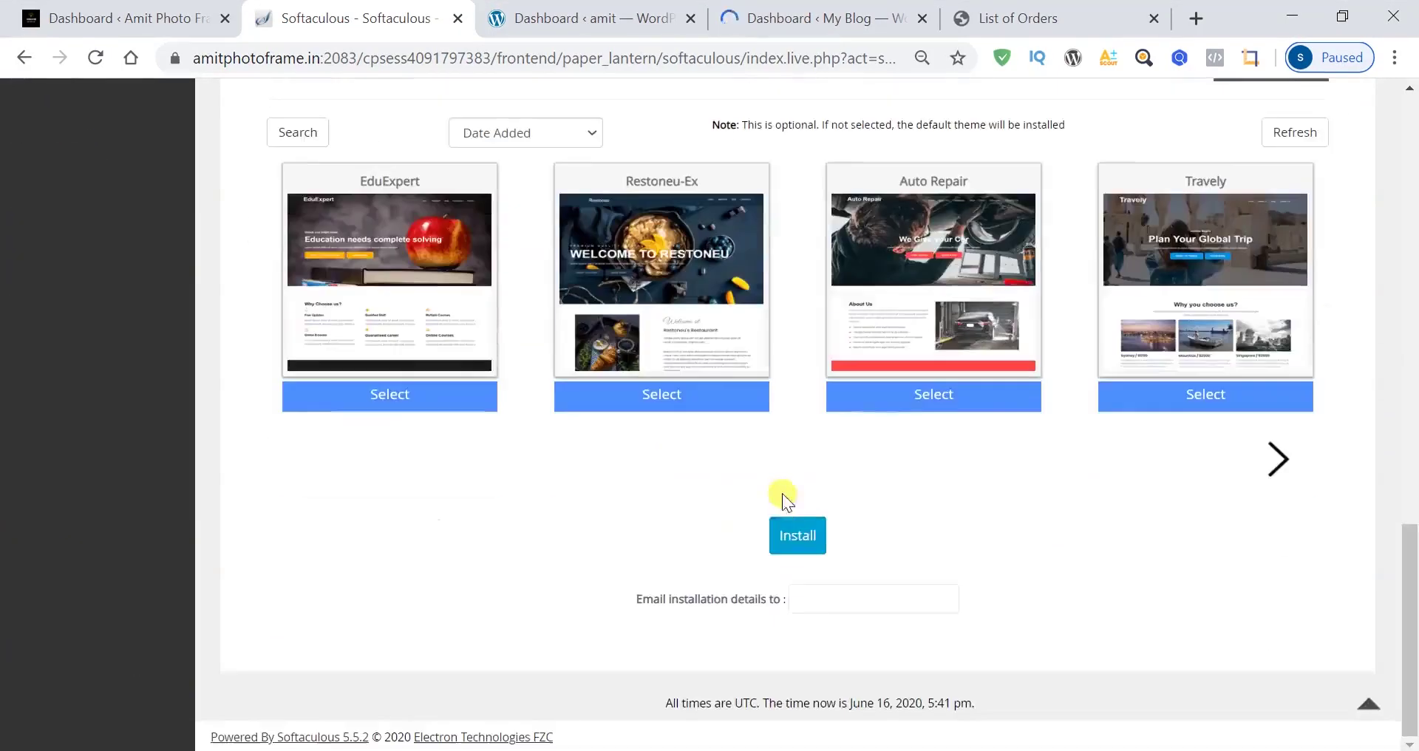
{"action": "left_click", "coordinate": [798, 534]}
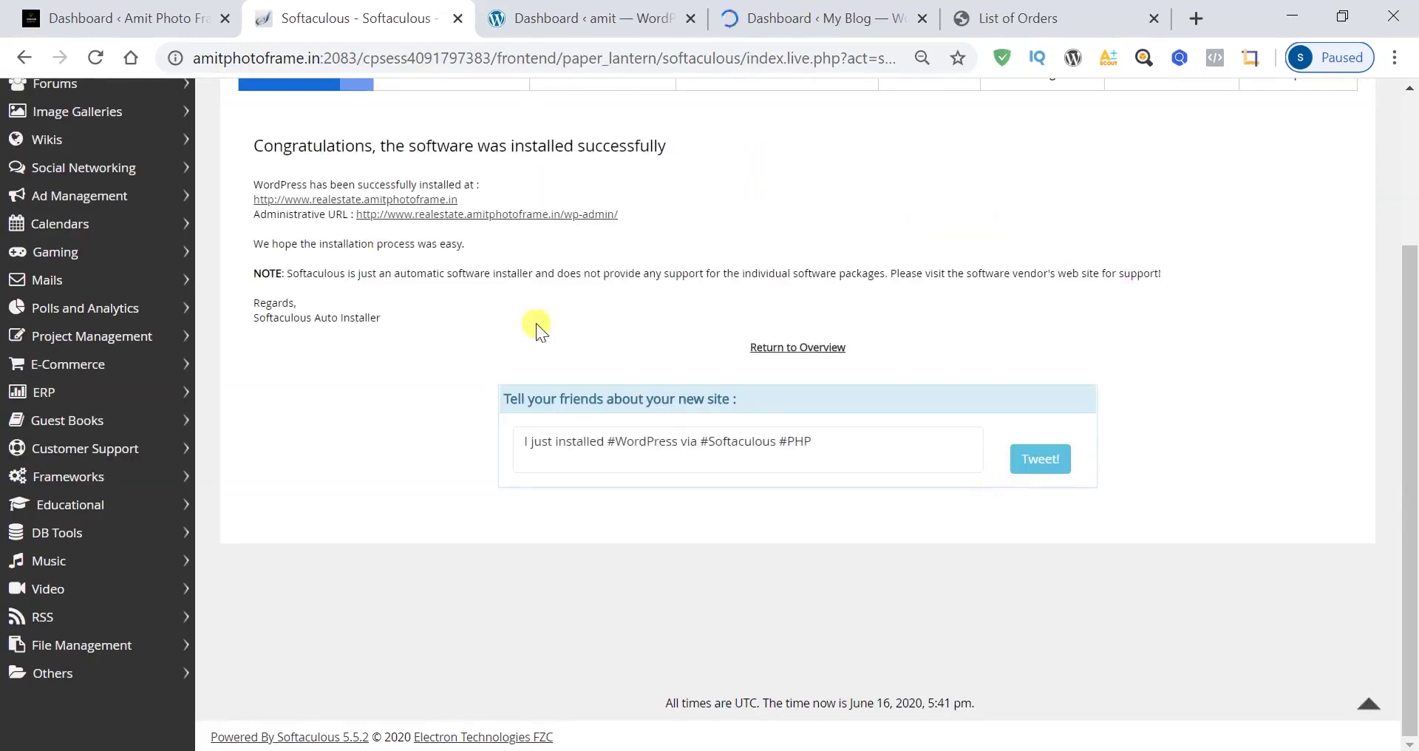
Open the realestate site's admin URL in a new tab and return to Softaculous home
{"action": "left_click", "coordinate": [566, 215]}
{"action": "scroll", "coordinate": [572, 233], "scroll_direction": "up", "scroll_amount": 3}
{"action": "left_click", "coordinate": [94, 131]}
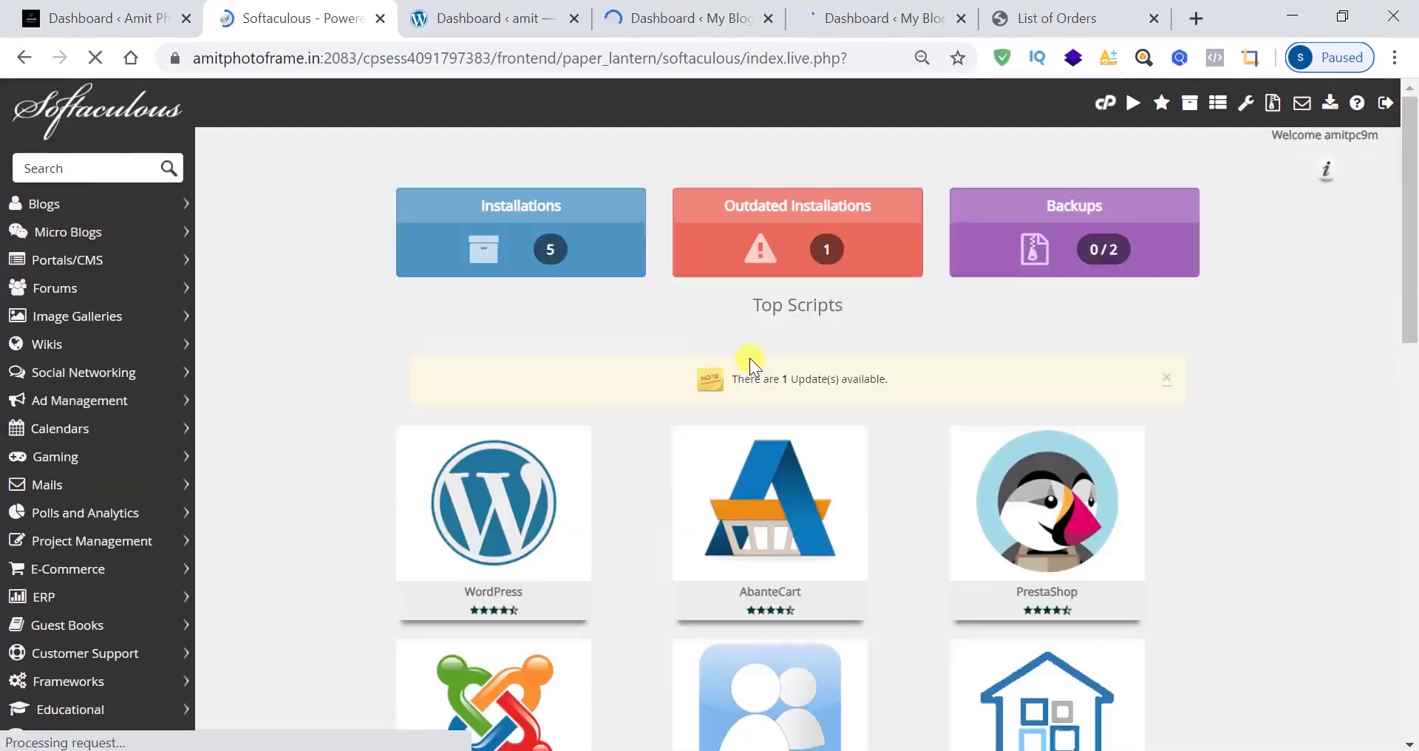
{"action": "left_click", "coordinate": [493, 488]}
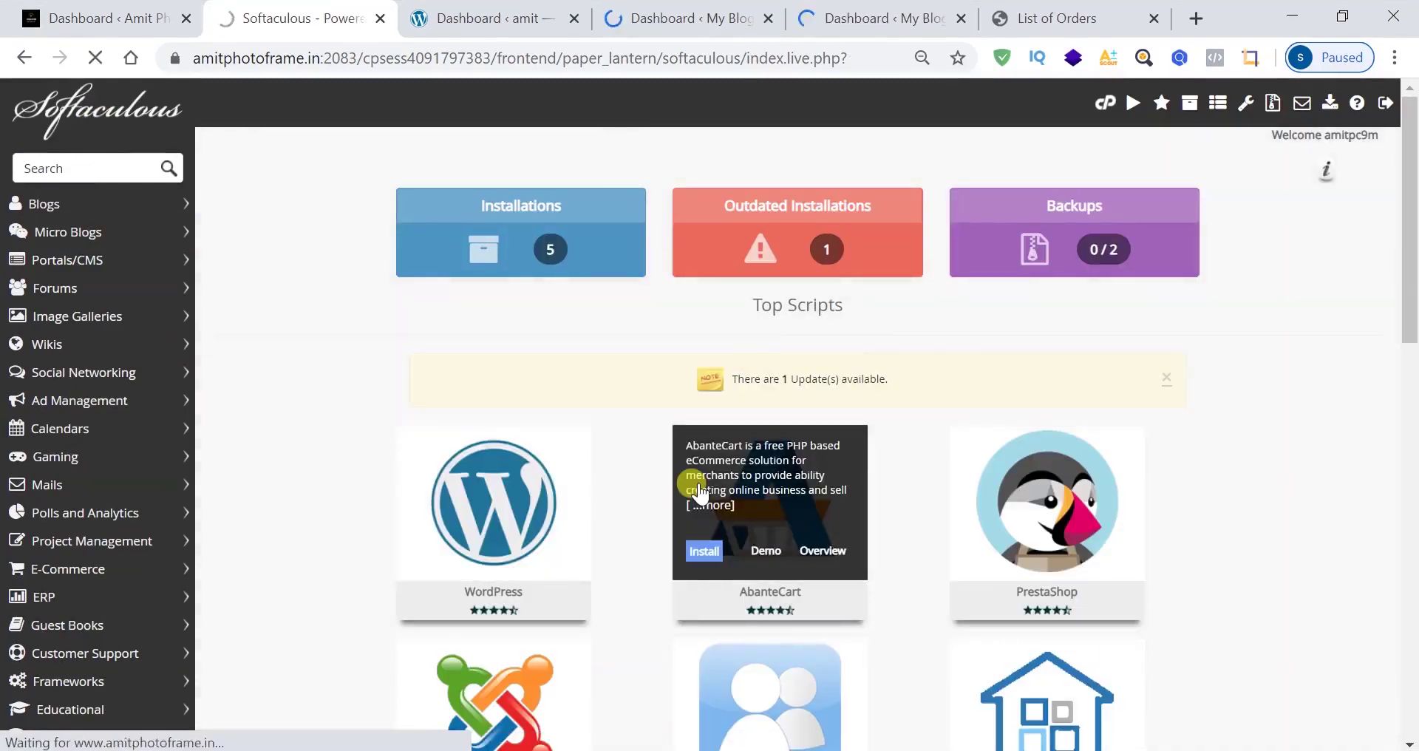
{"action": "left_click", "coordinate": [887, 564]}
{"action": "left_click", "coordinate": [812, 465]}
{"action": "left_click", "coordinate": [779, 508]}
{"action": "left_click", "coordinate": [956, 471]}
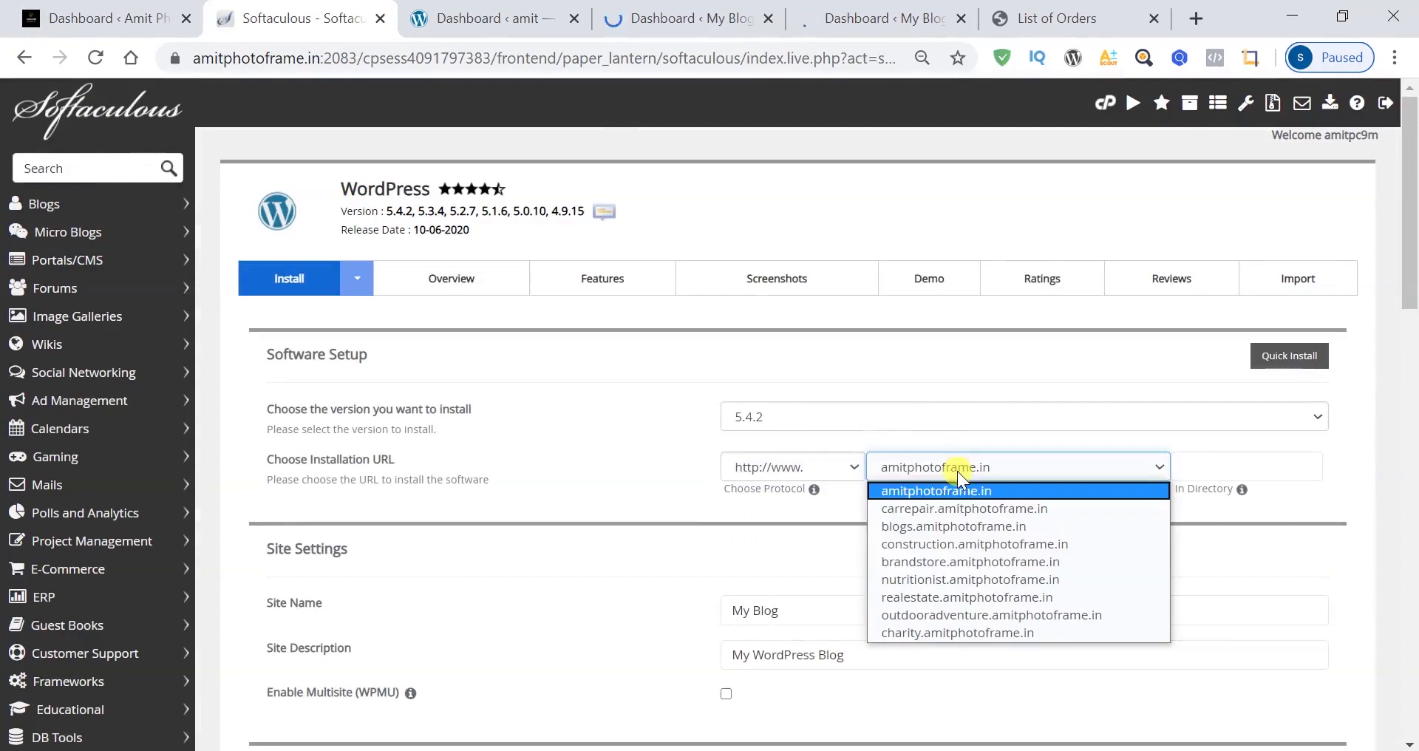
{"action": "left_click", "coordinate": [940, 547]}
Set custom admin credentials, install, and open the construction admin URL in a new tab
{"action": "scroll", "coordinate": [779, 383], "scroll_direction": "down", "scroll_amount": 6}
{"action": "double_click", "coordinate": [749, 390]}
{"action": "type", "text": "amit"}
{"action": "double_click", "coordinate": [745, 436]}
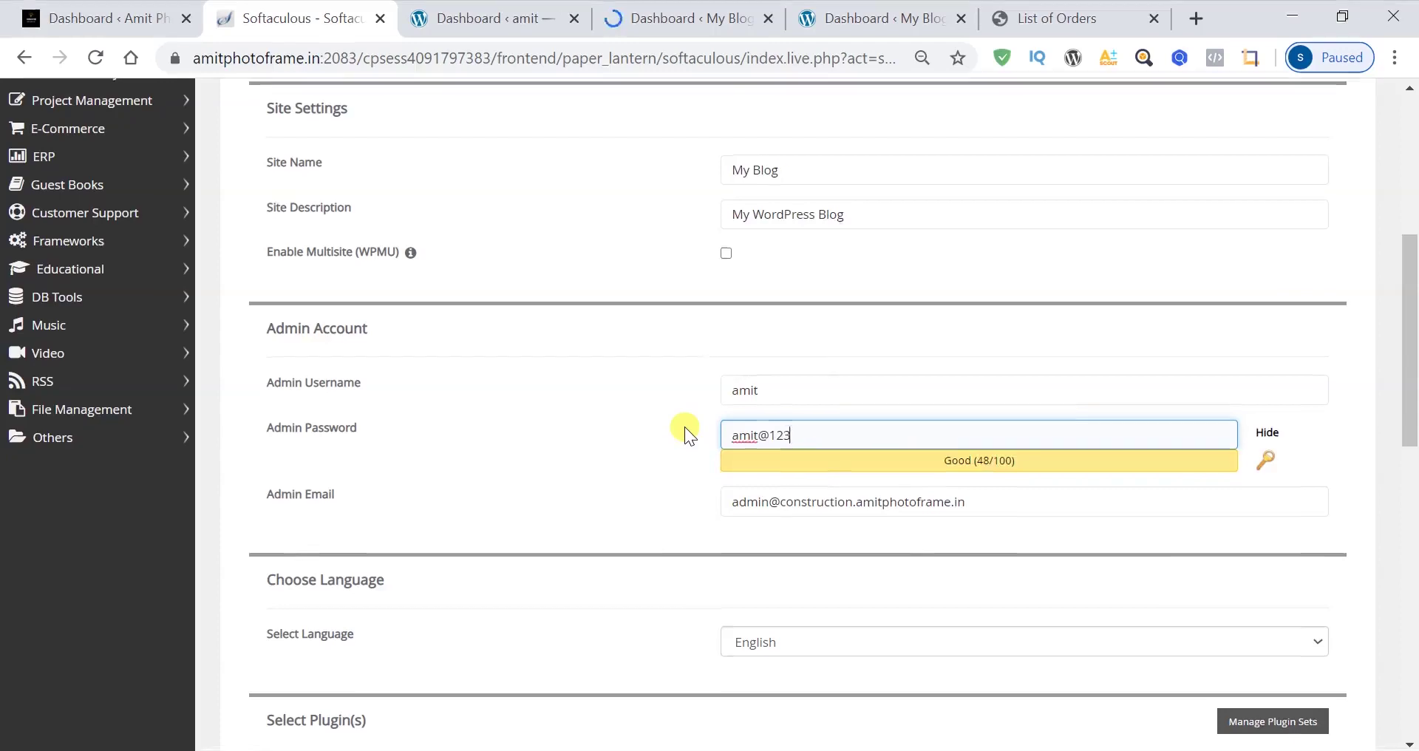
{"action": "scroll", "coordinate": [739, 481], "scroll_direction": "down", "scroll_amount": 10}
{"action": "left_click", "coordinate": [786, 536]}
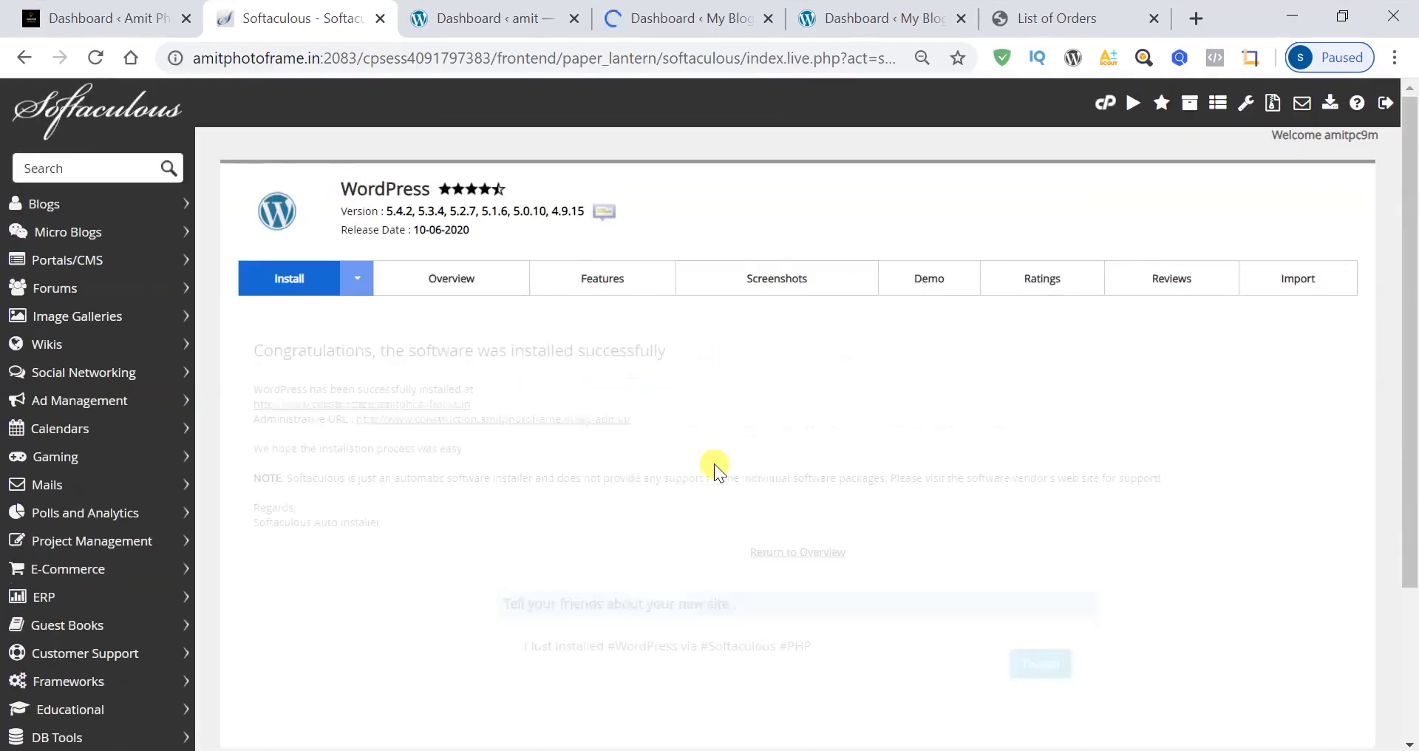
{"action": "right_click", "coordinate": [479, 420]}
{"action": "left_click", "coordinate": [518, 439]}
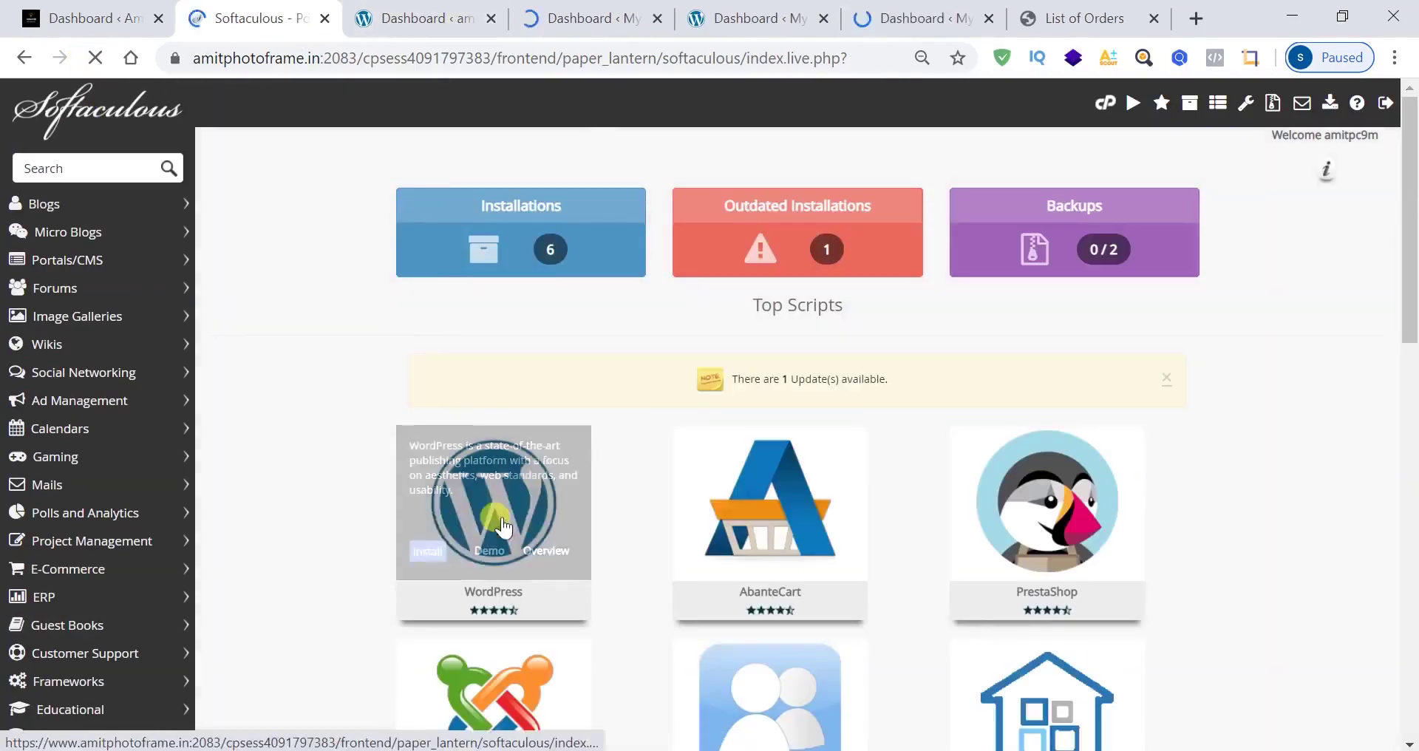
Start a WordPress install on brandstore.amitphotoframe.in
{"action": "left_click", "coordinate": [497, 524]}
{"action": "left_click", "coordinate": [909, 557]}
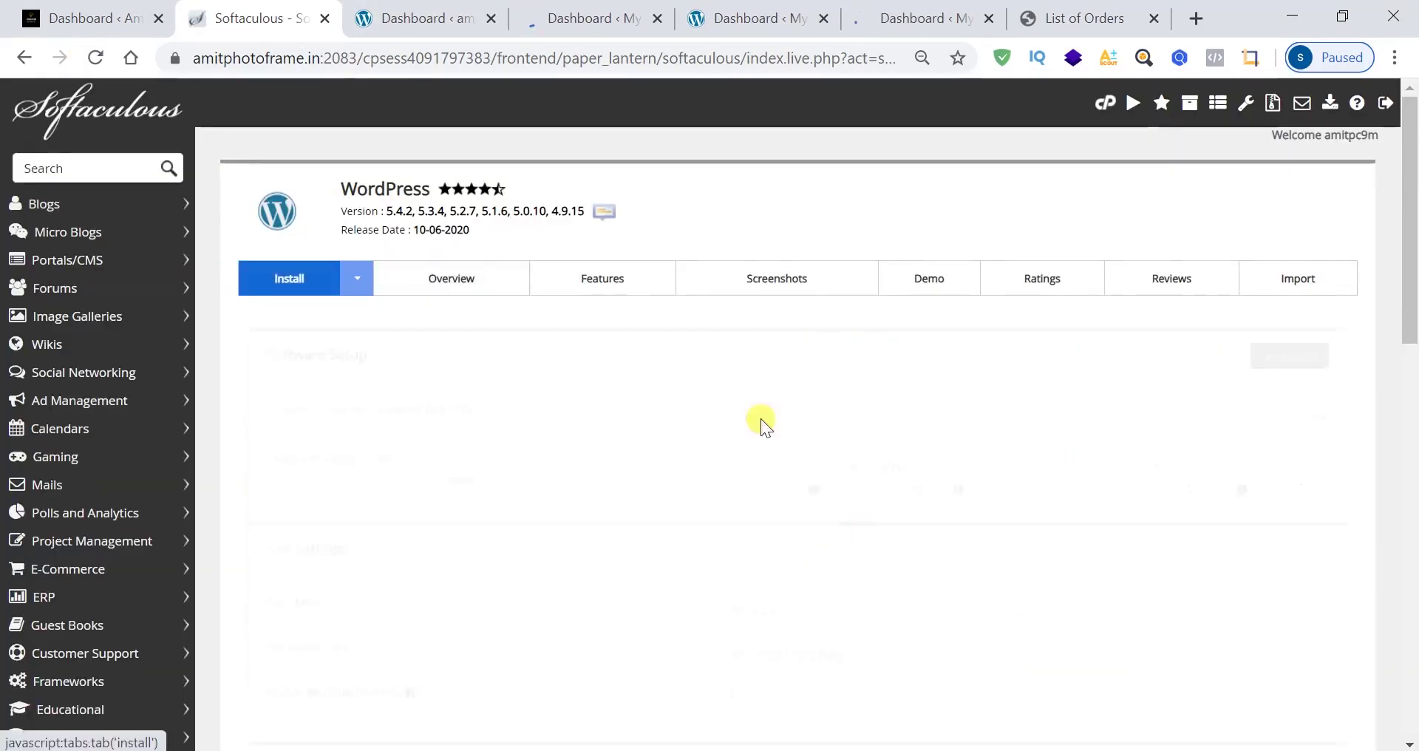
{"action": "left_click", "coordinate": [909, 472]}
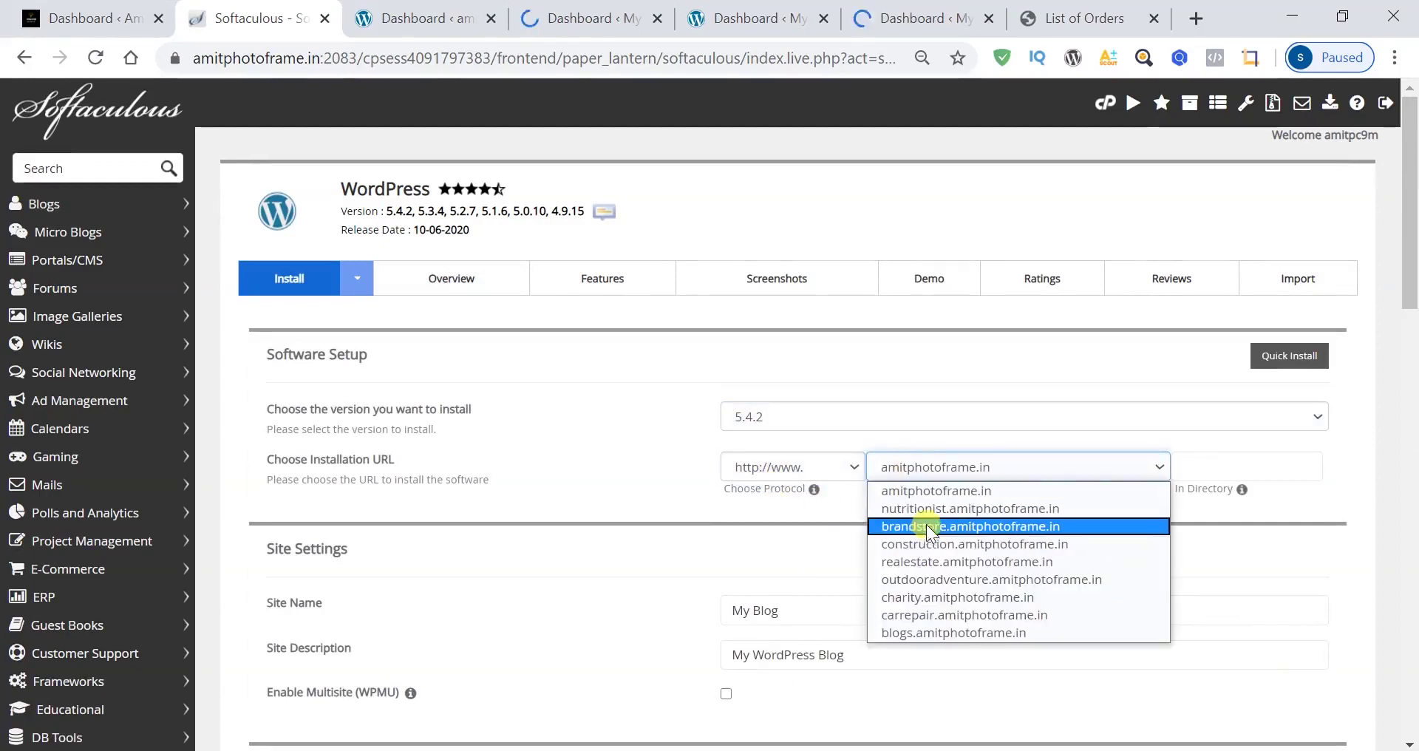
{"action": "left_click", "coordinate": [925, 525]}
Set custom admin username and password, then install the brandstore site
{"action": "scroll", "coordinate": [946, 526], "scroll_direction": "down", "scroll_amount": 5}
{"action": "left_click", "coordinate": [800, 421]}
{"action": "double_click", "coordinate": [799, 421]}
{"action": "type", "text": "amit"}
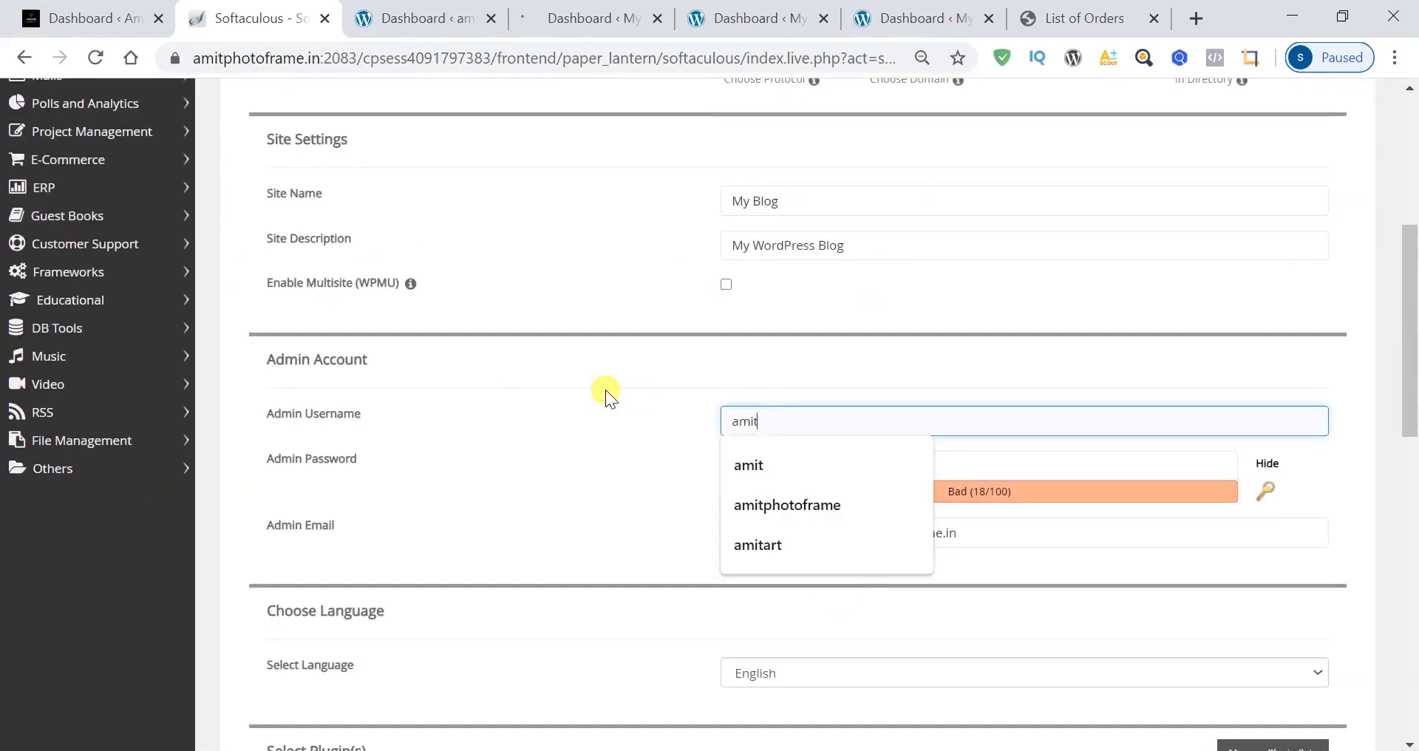
{"action": "left_click", "coordinate": [792, 467]}
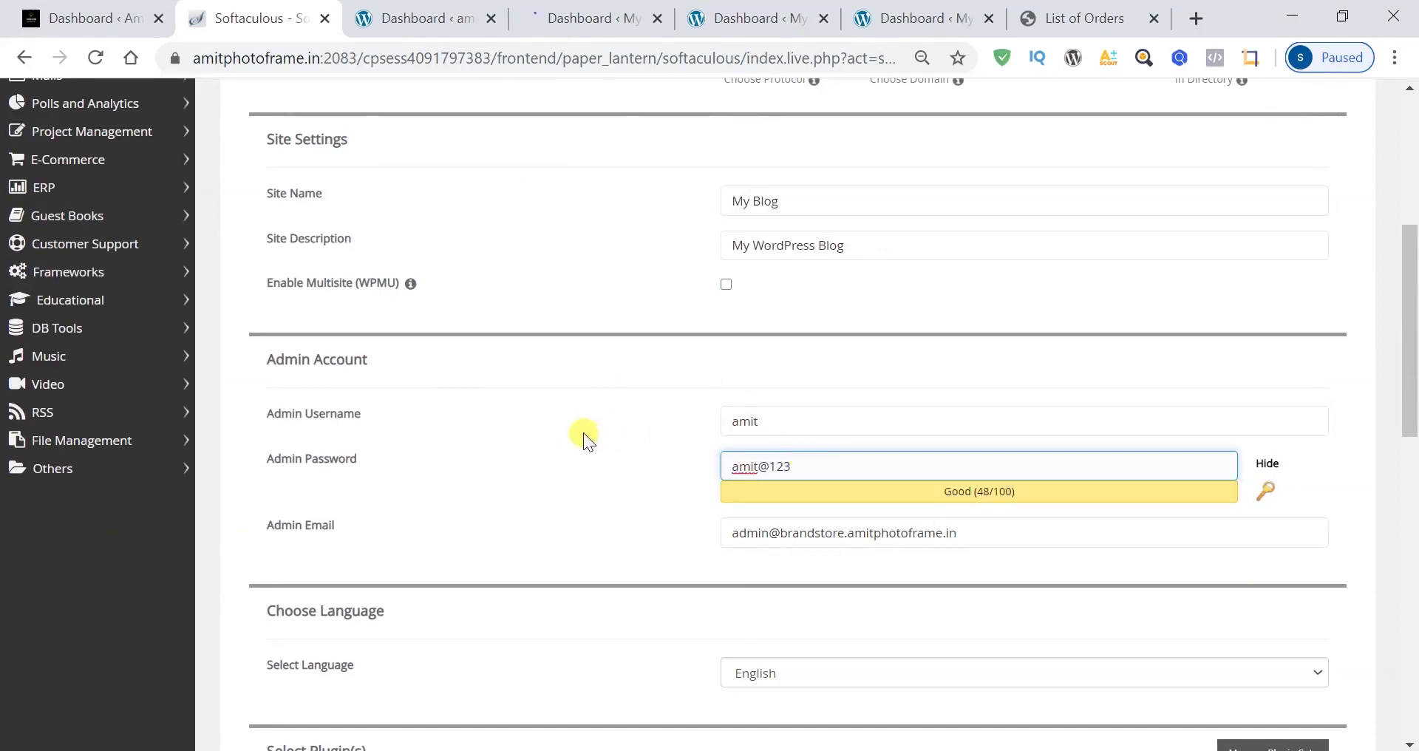
{"action": "scroll", "coordinate": [666, 517], "scroll_direction": "down", "scroll_amount": 10}
{"action": "left_click", "coordinate": [796, 574]}
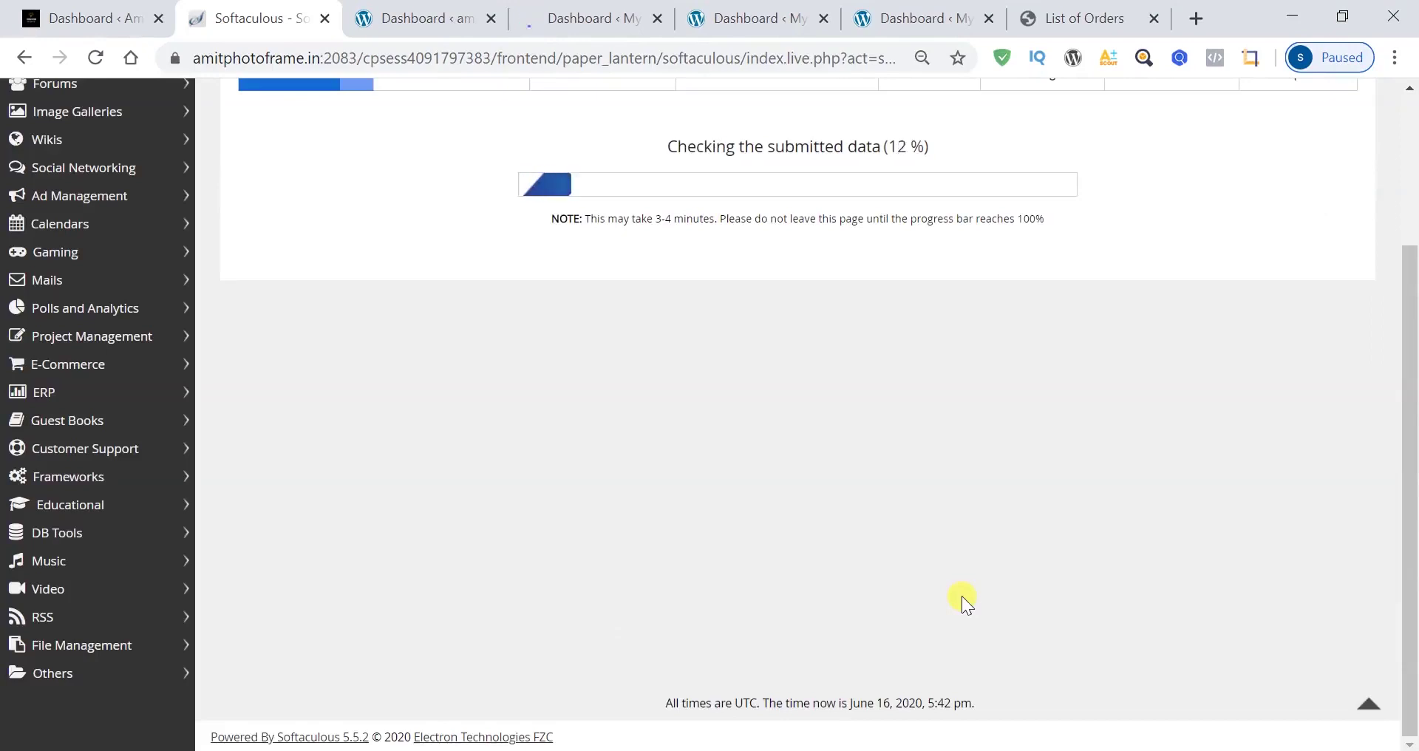
Open the brandstore admin URL in a new tab and return to Softaculous home
{"action": "right_click", "coordinate": [551, 213]}
{"action": "left_click", "coordinate": [606, 225]}
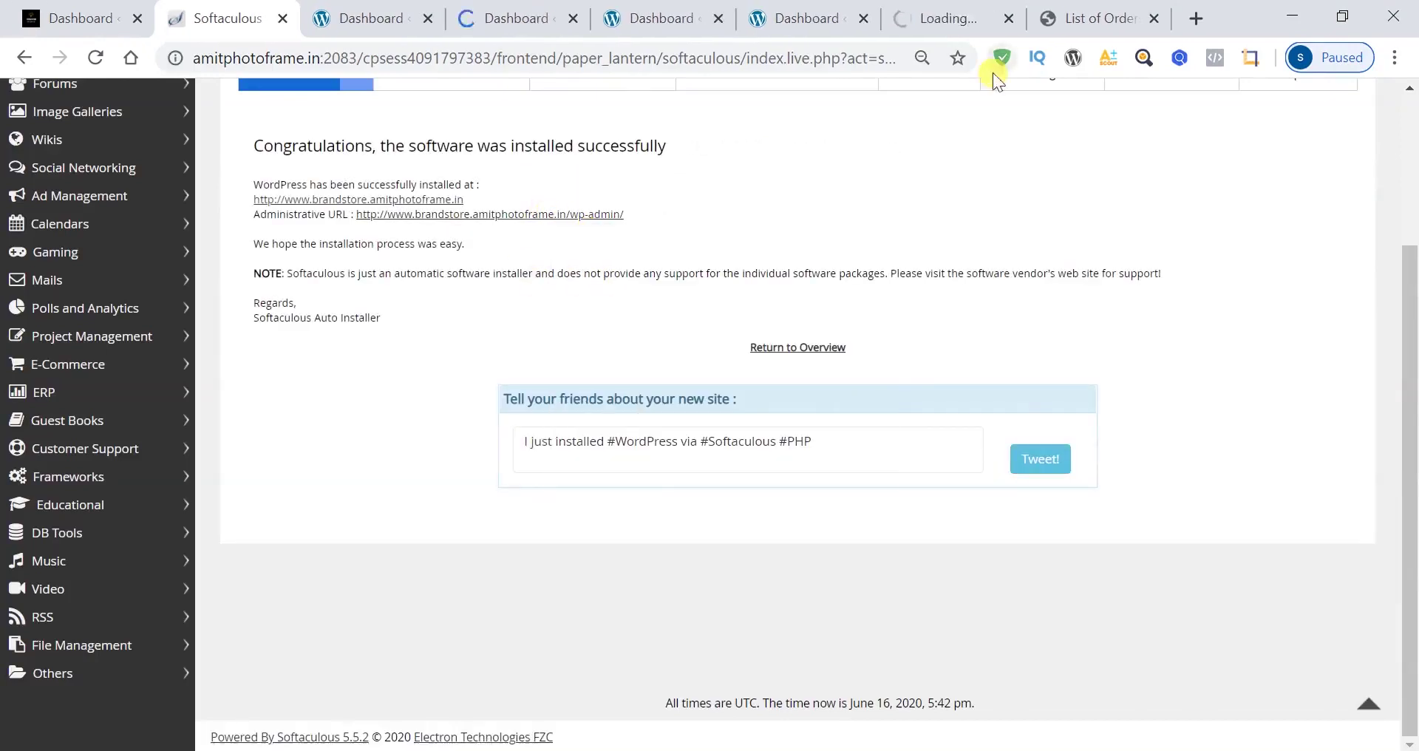
{"action": "scroll", "coordinate": [99, 147], "scroll_direction": "up", "scroll_amount": 3}
{"action": "left_click", "coordinate": [96, 111]}
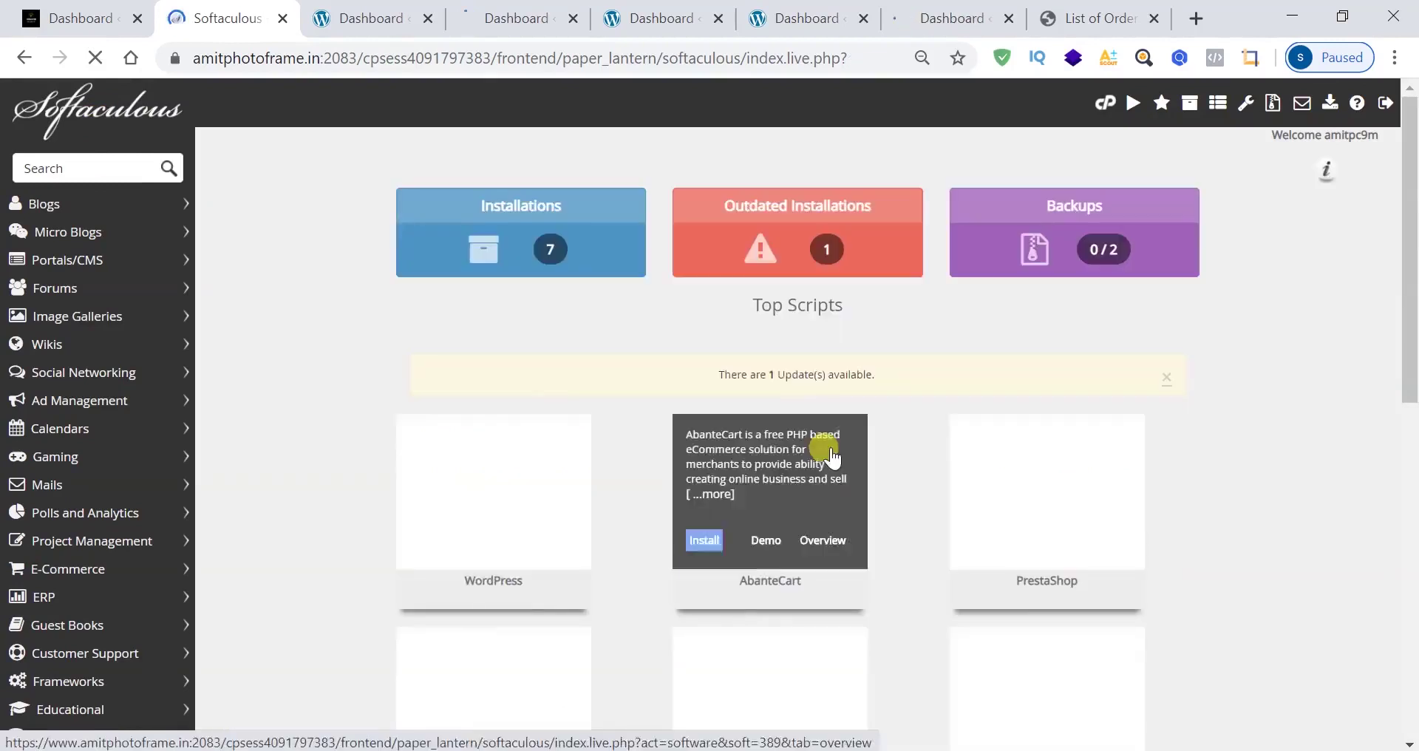
{"action": "left_click", "coordinate": [494, 463]}
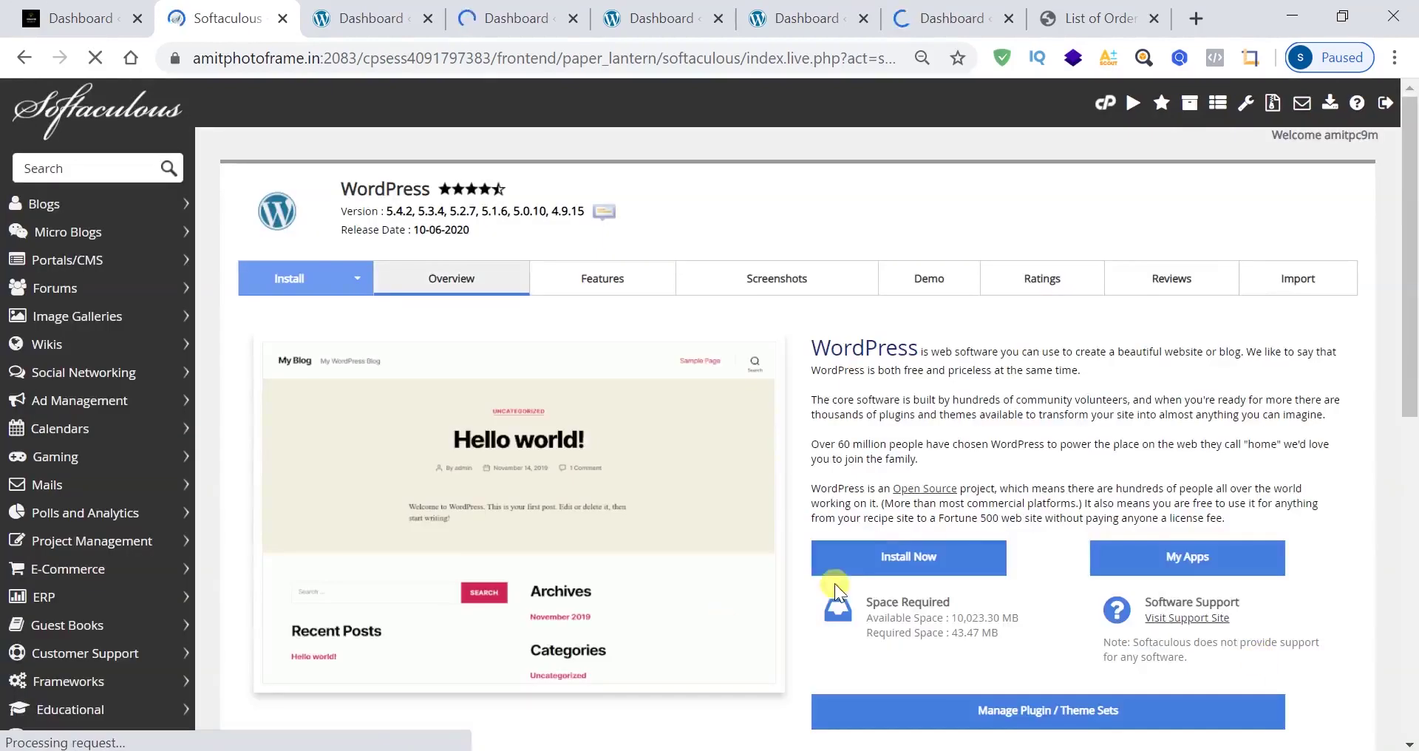
{"action": "scroll", "coordinate": [836, 583], "scroll_direction": "down", "scroll_amount": 8}
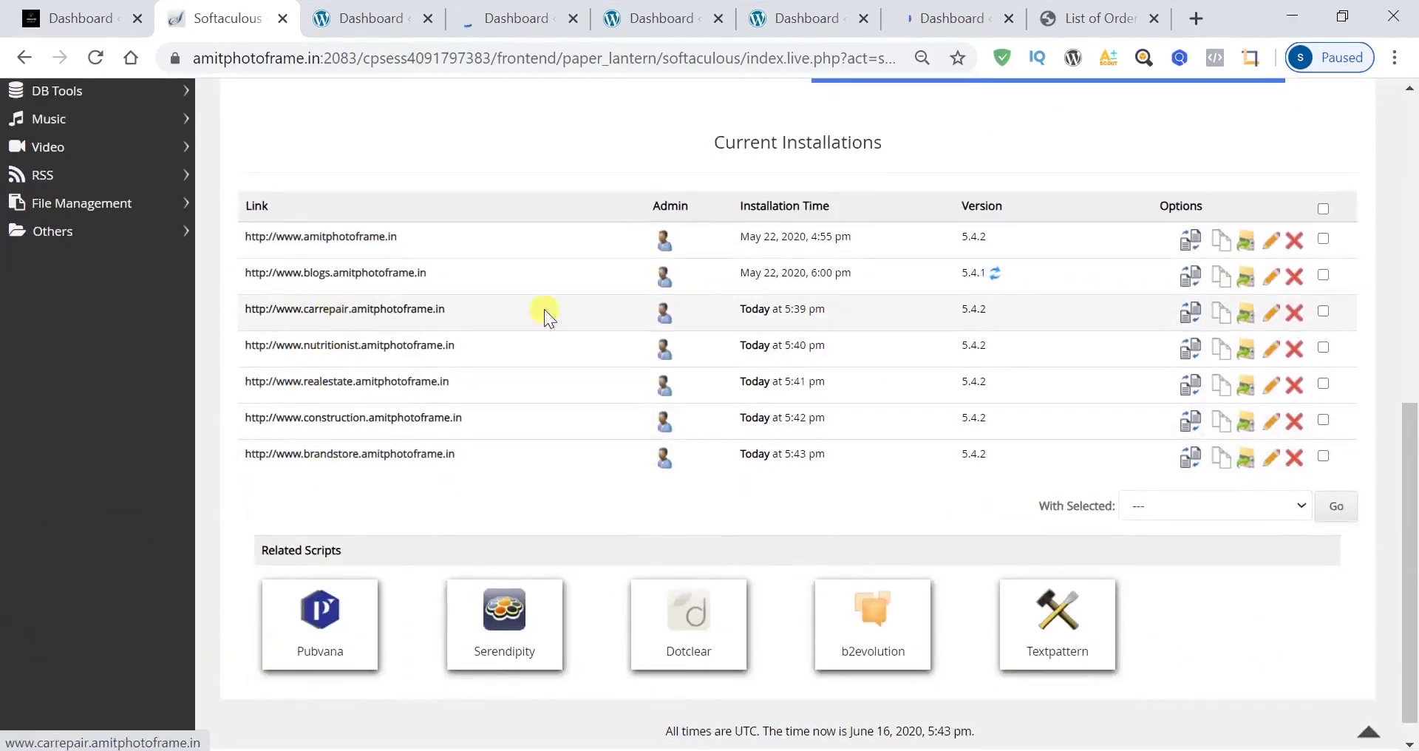
{"action": "scroll", "coordinate": [621, 309], "scroll_direction": "up", "scroll_amount": 4}
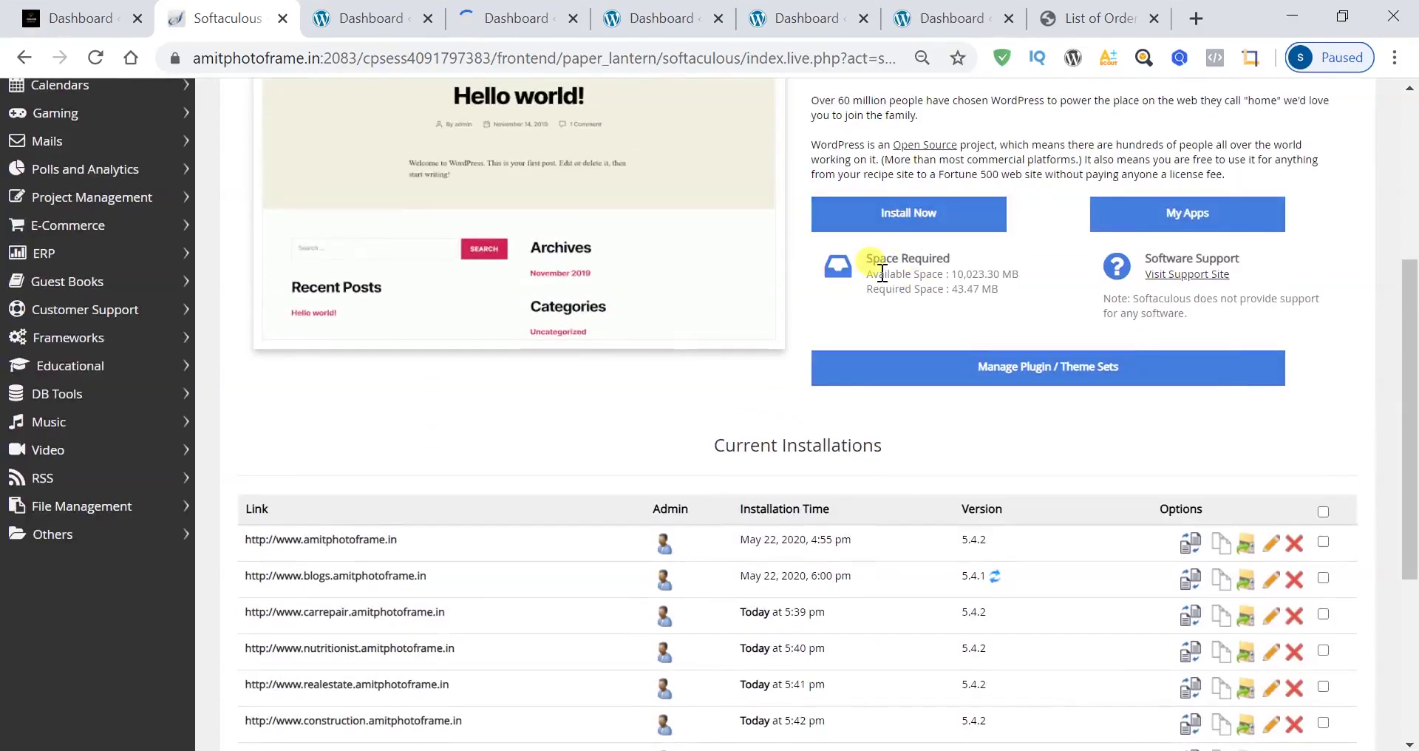
{"action": "left_click", "coordinate": [916, 212]}
{"action": "left_click", "coordinate": [845, 464]}
{"action": "left_click", "coordinate": [801, 509]}
{"action": "left_click", "coordinate": [930, 468]}
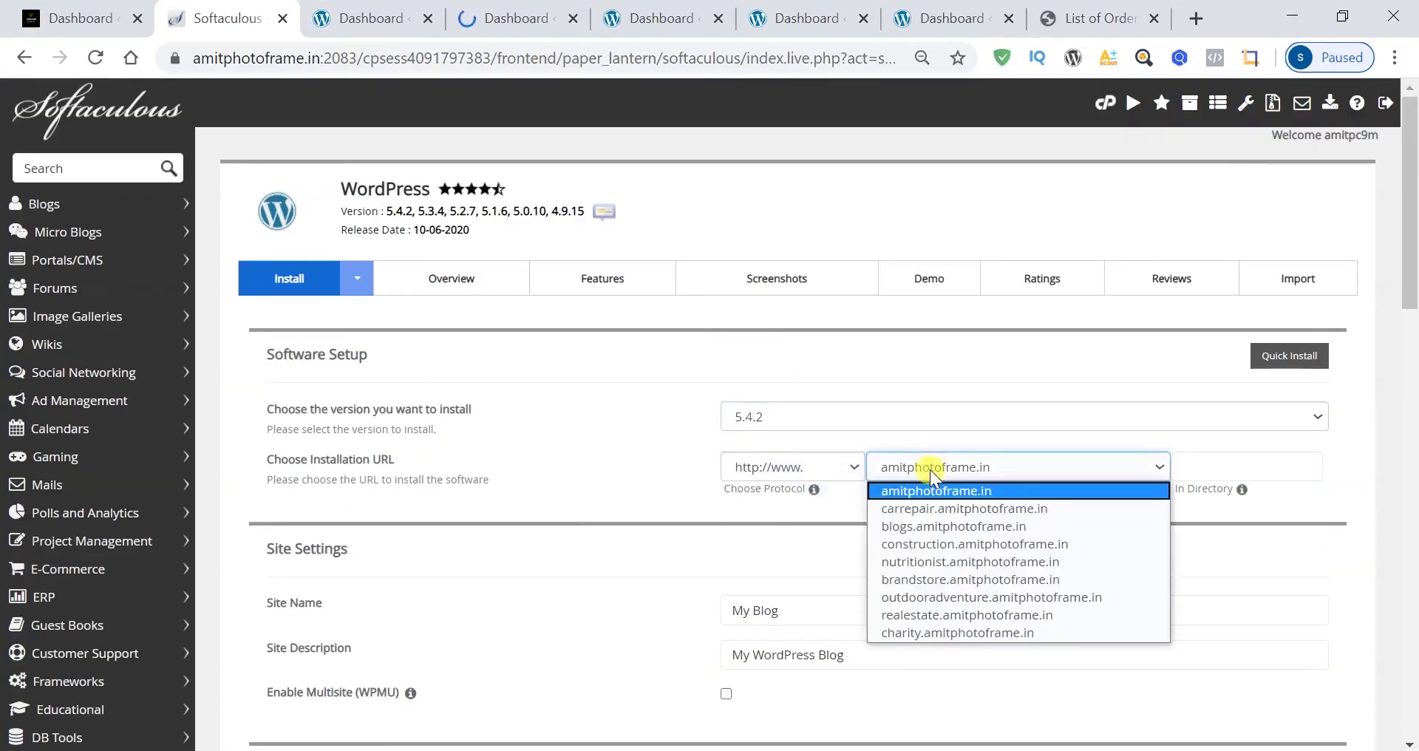
{"action": "left_click", "coordinate": [942, 597]}
Replace the default admin username and password with custom credentials and run the installation
{"action": "scroll", "coordinate": [760, 525], "scroll_direction": "down", "scroll_amount": 6}
{"action": "double_click", "coordinate": [776, 355]}
{"action": "type", "text": "amit"}
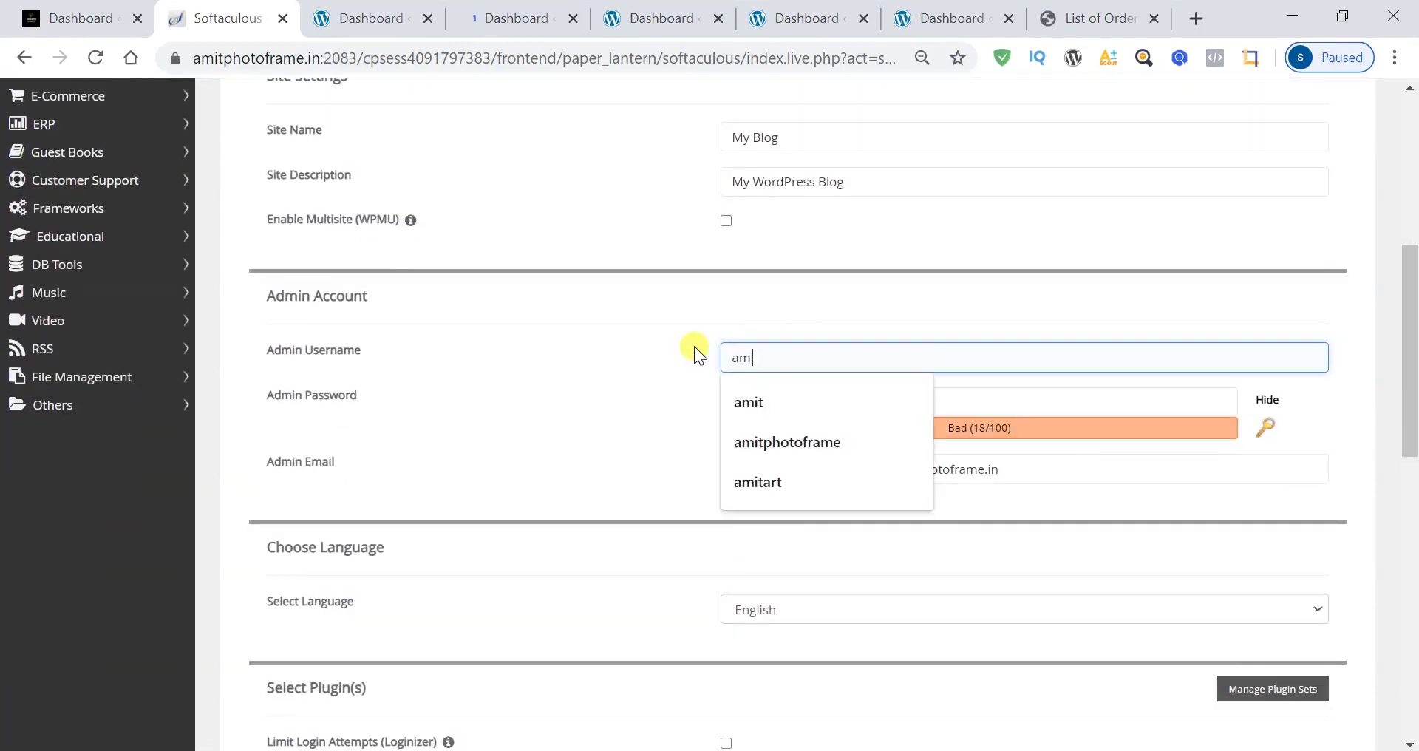
{"action": "double_click", "coordinate": [762, 403]}
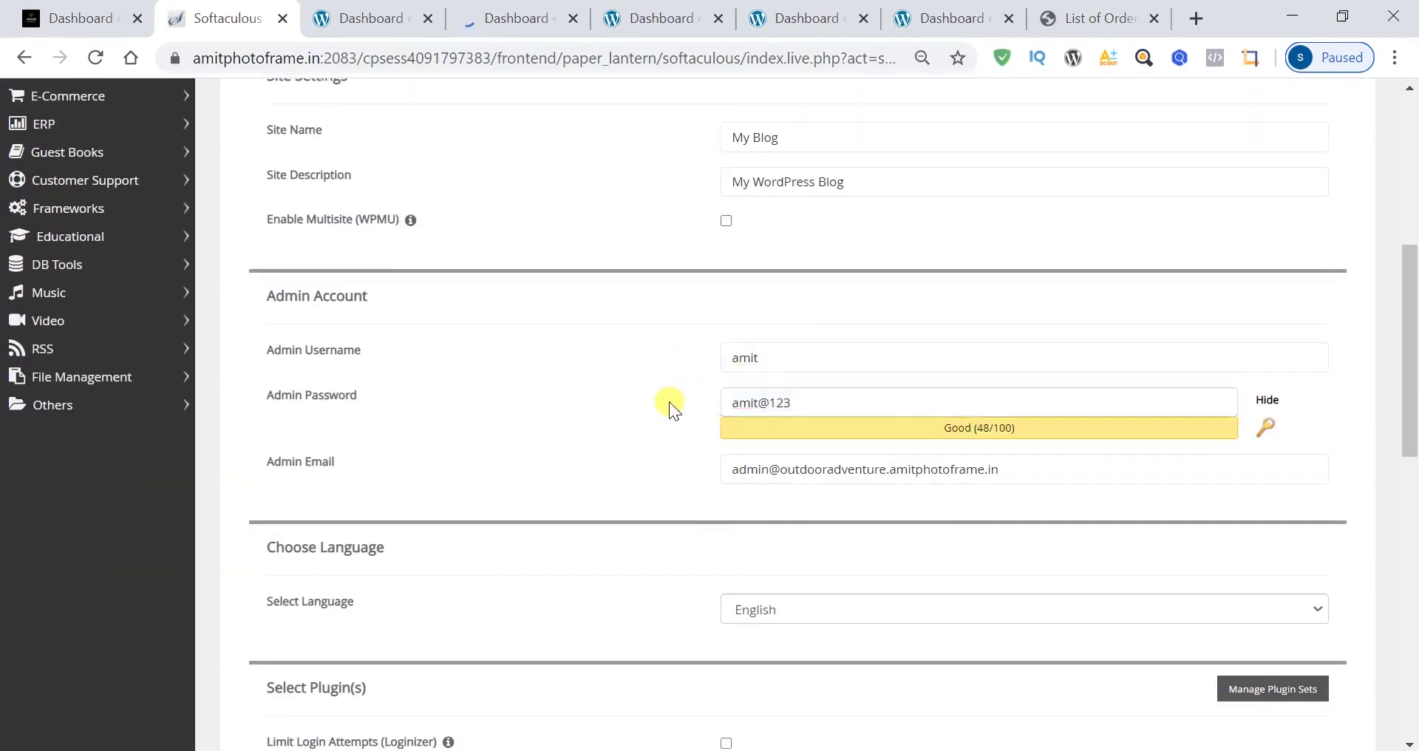
{"action": "scroll", "coordinate": [668, 402], "scroll_direction": "down", "scroll_amount": 10}
{"action": "left_click", "coordinate": [791, 669]}
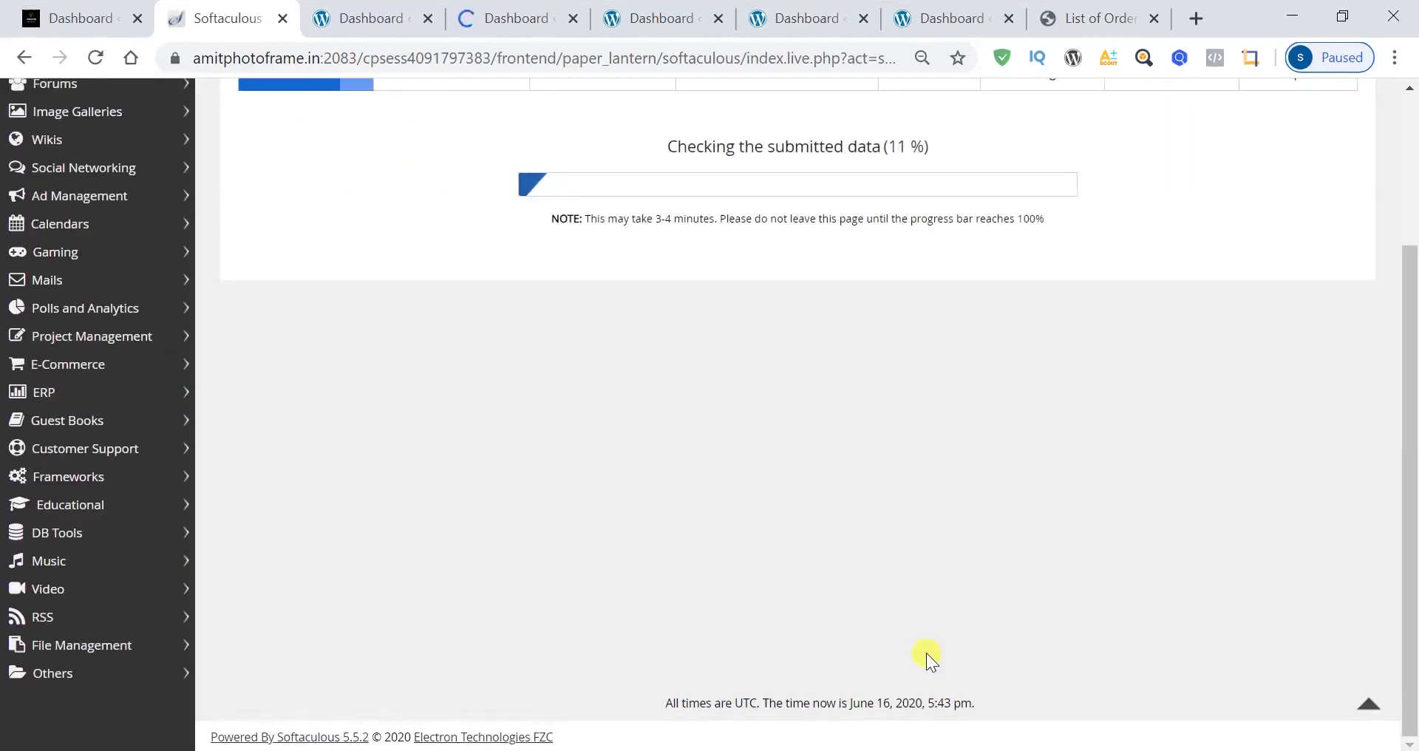
Open the new outdooradventure site's admin URL in a new browser tab
{"action": "right_click", "coordinate": [547, 214]}
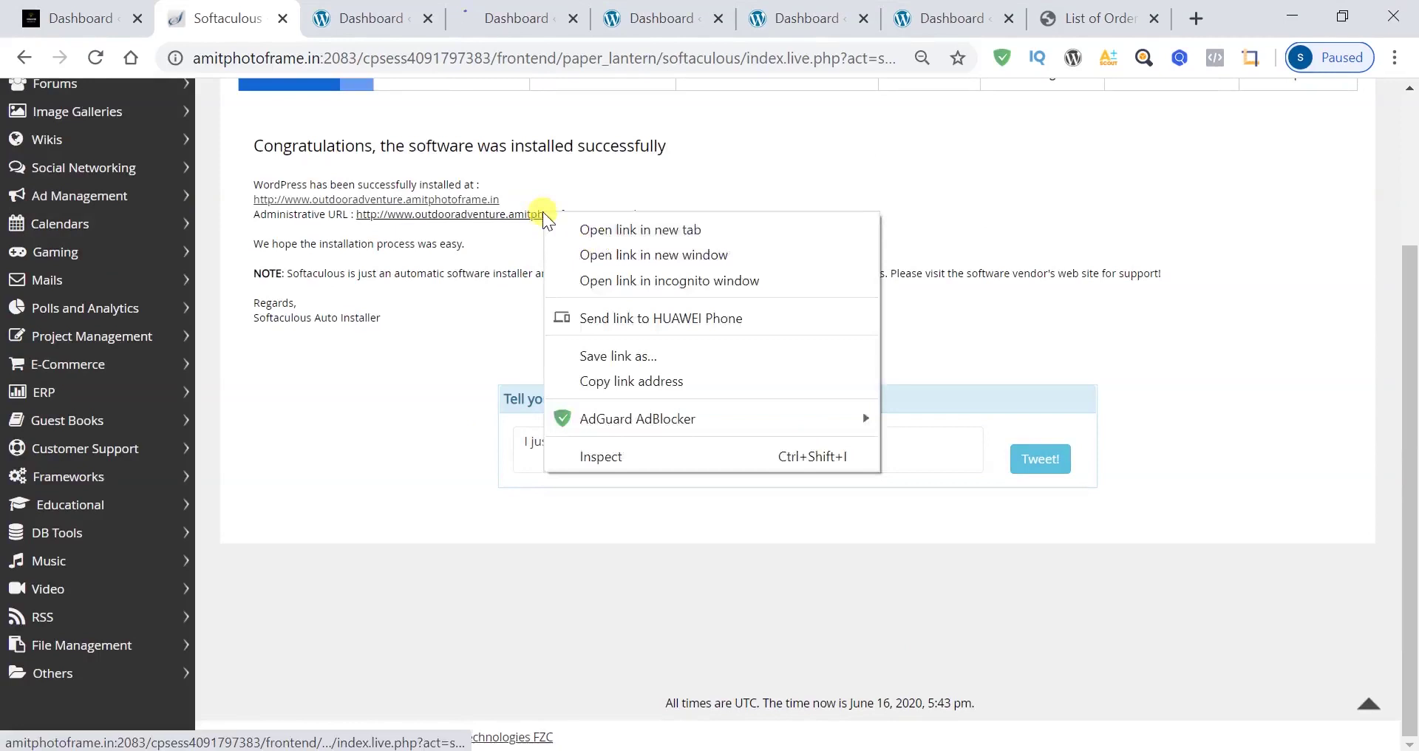
{"action": "left_click", "coordinate": [591, 228]}
{"action": "scroll", "coordinate": [517, 207], "scroll_direction": "up", "scroll_amount": 3}
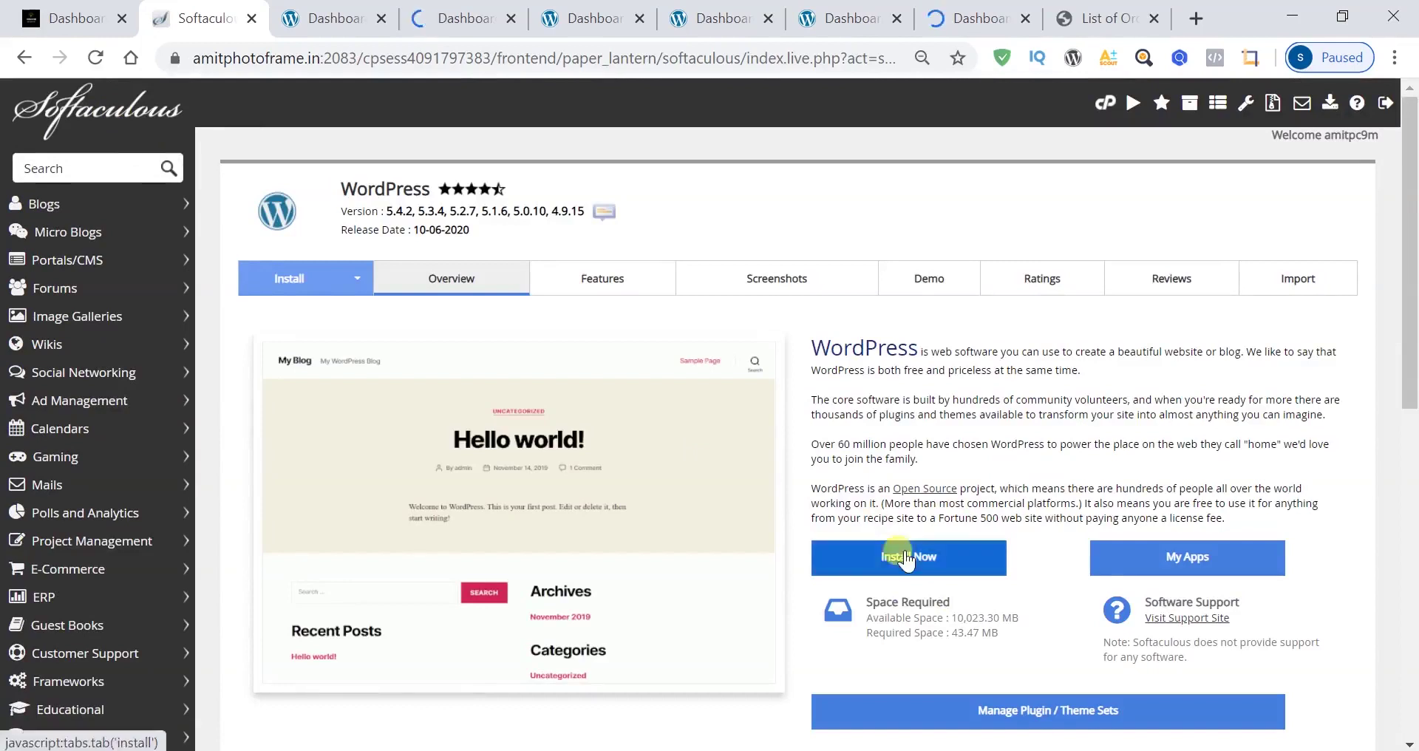
{"action": "left_click", "coordinate": [906, 560]}
{"action": "left_click", "coordinate": [795, 466]}
{"action": "left_click", "coordinate": [775, 507]}
{"action": "left_click", "coordinate": [928, 473]}
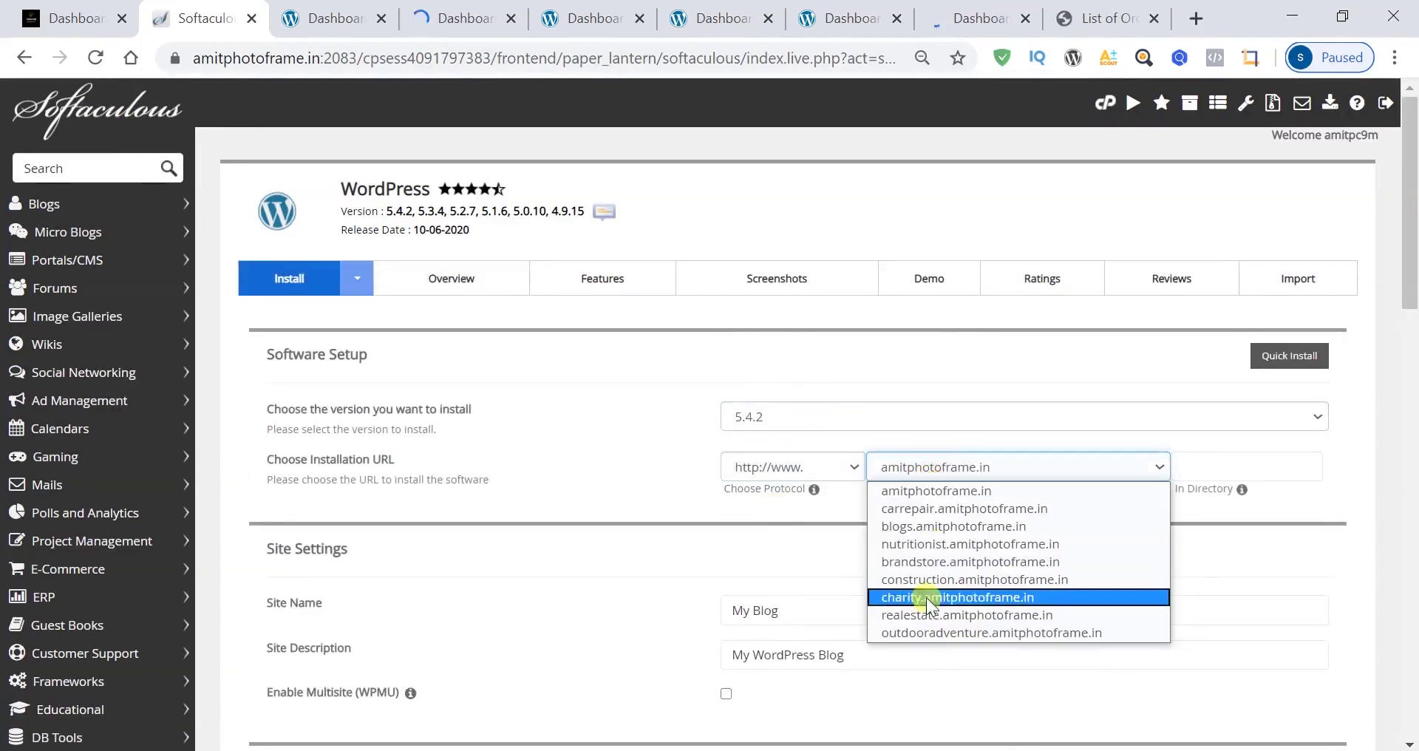
{"action": "left_click", "coordinate": [933, 597]}
Enter a custom admin username and password and run the installation
{"action": "scroll", "coordinate": [680, 539], "scroll_direction": "down", "scroll_amount": 5}
{"action": "double_click", "coordinate": [776, 416]}
{"action": "type", "text": "amit"}
{"action": "key", "text": "Tab"}
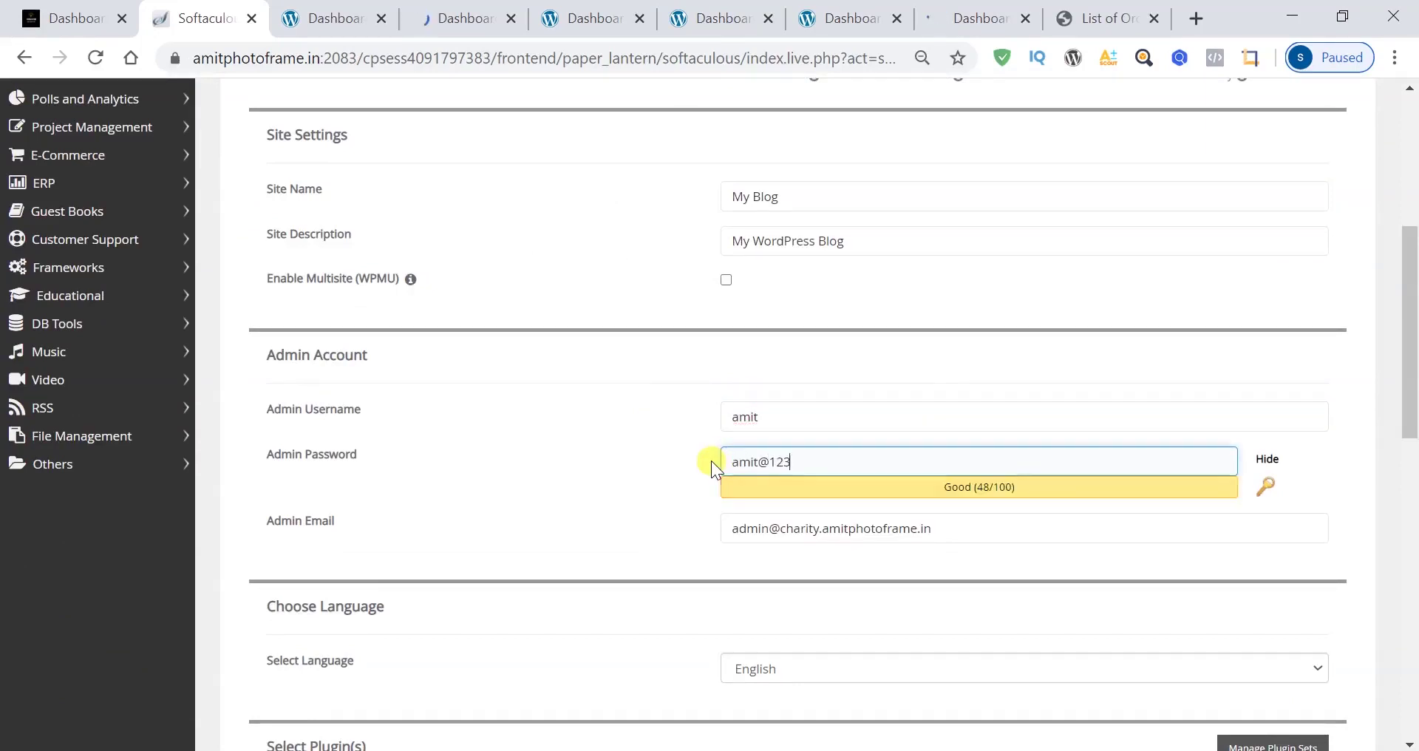
{"action": "scroll", "coordinate": [792, 580], "scroll_direction": "down", "scroll_amount": 15}
{"action": "left_click", "coordinate": [795, 705]}
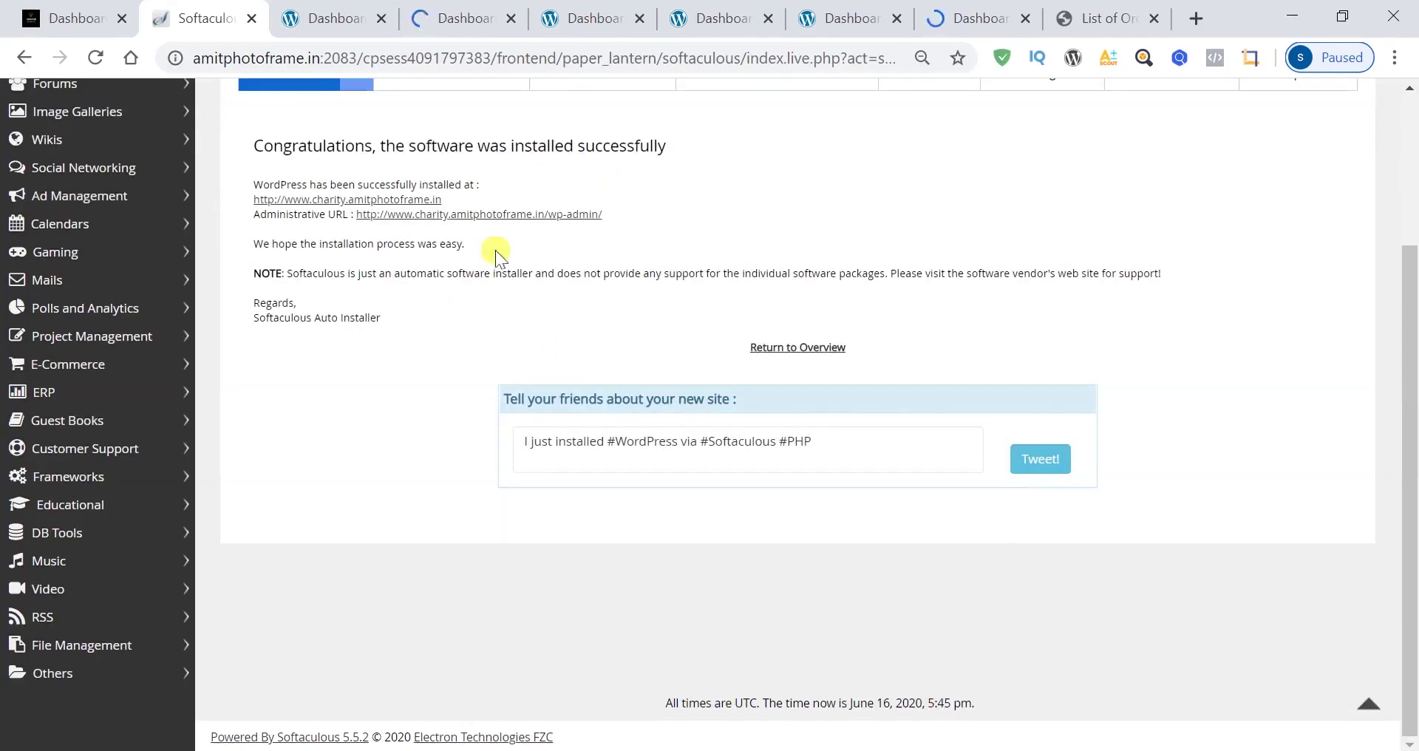
{"action": "right_click", "coordinate": [505, 216]}
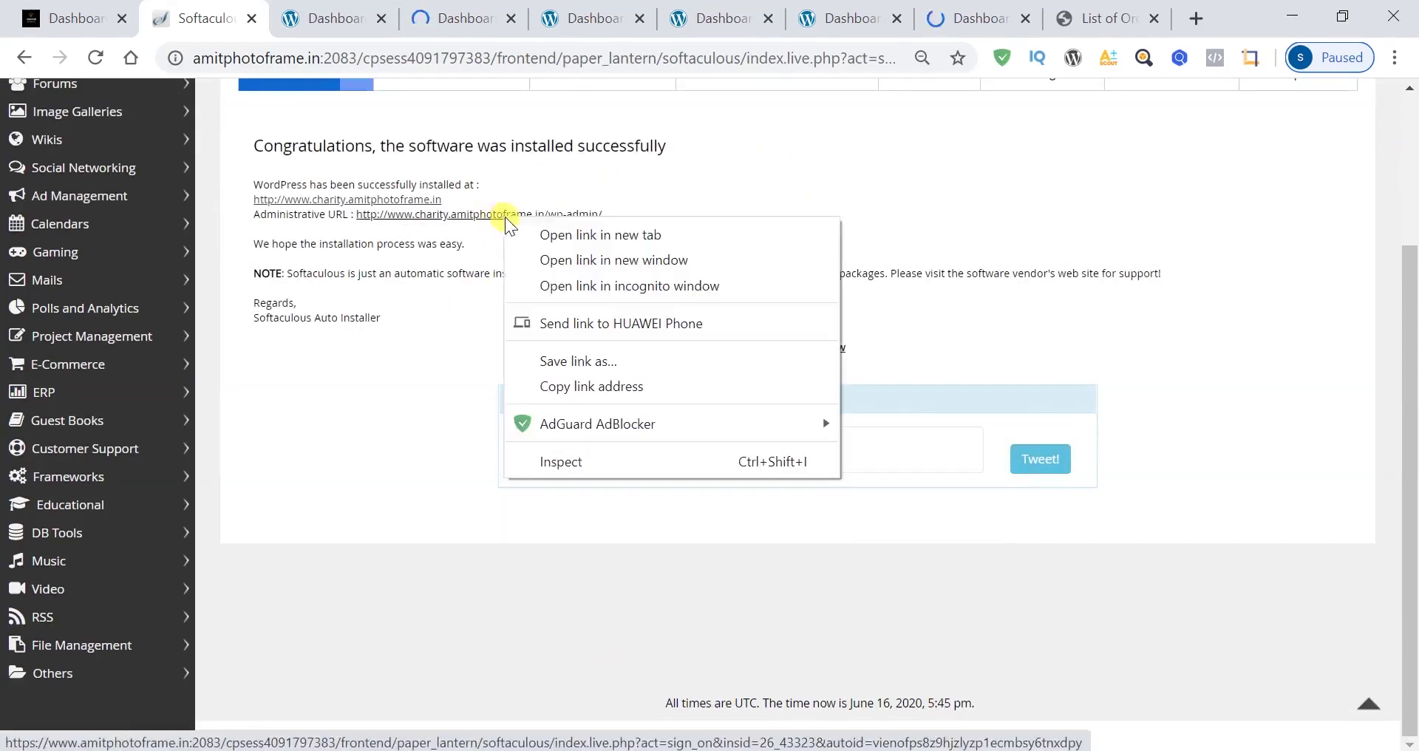
Open the charity site's admin in a new tab and check Softaculous's nine WordPress installations
{"action": "left_click", "coordinate": [561, 238]}
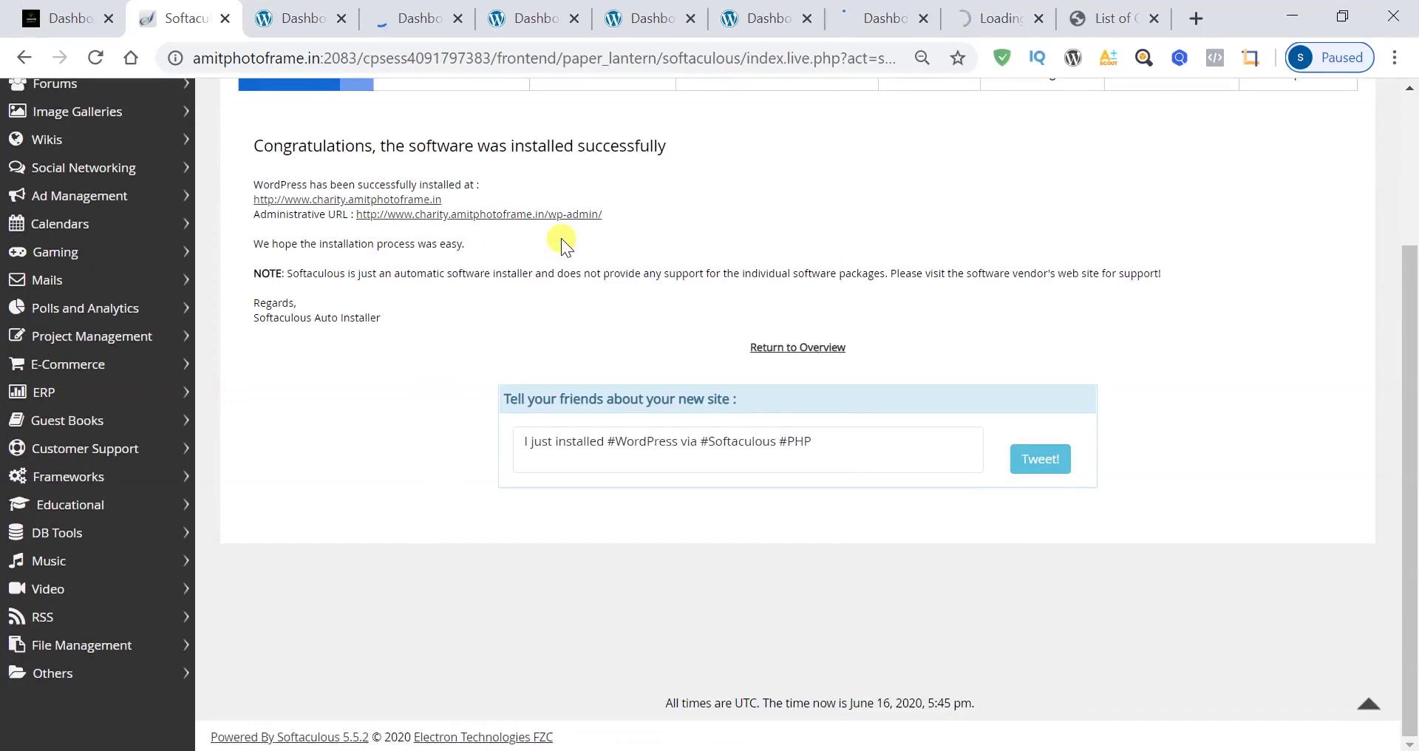
{"action": "scroll", "coordinate": [408, 330], "scroll_direction": "up", "scroll_amount": 3}
{"action": "left_click", "coordinate": [97, 111]}
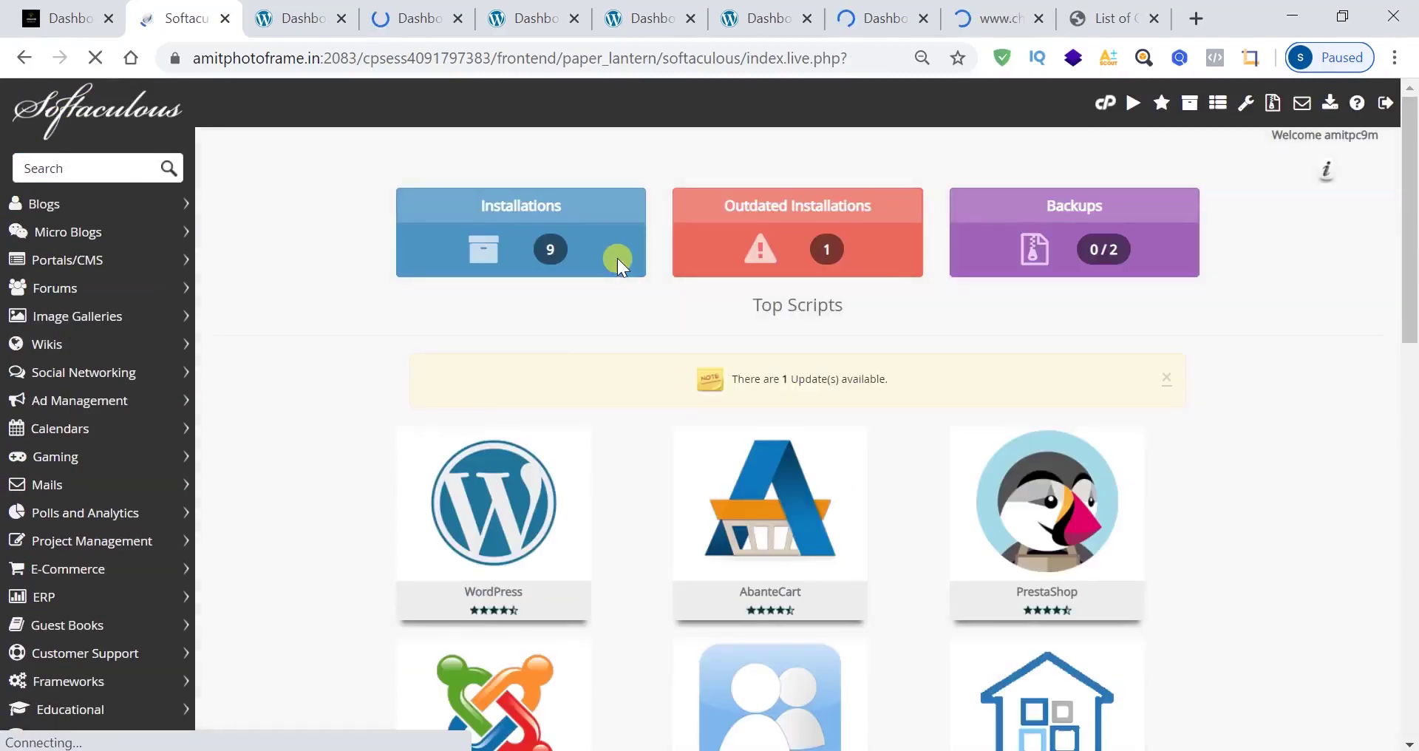
{"action": "mouse_move", "coordinate": [587, 539]}
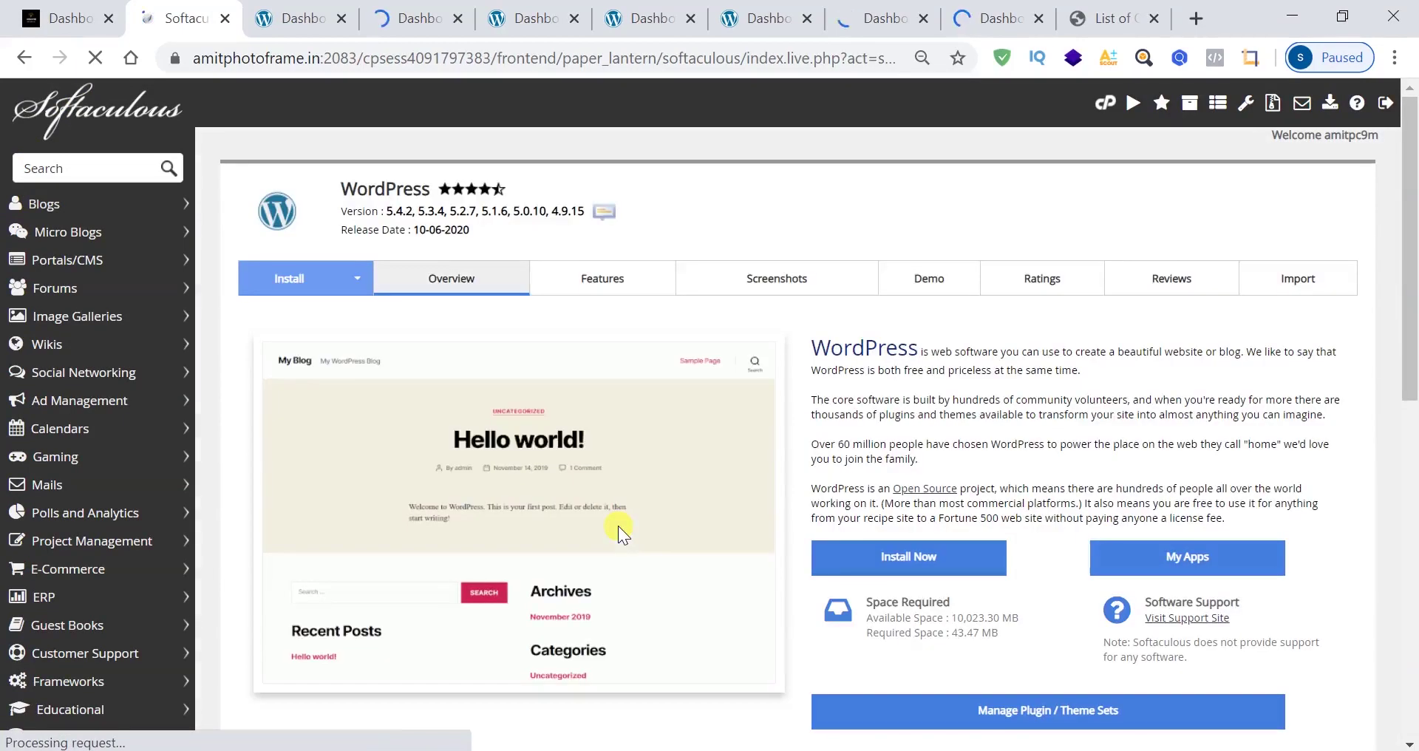
{"action": "scroll", "coordinate": [618, 526], "scroll_direction": "down", "scroll_amount": 10}
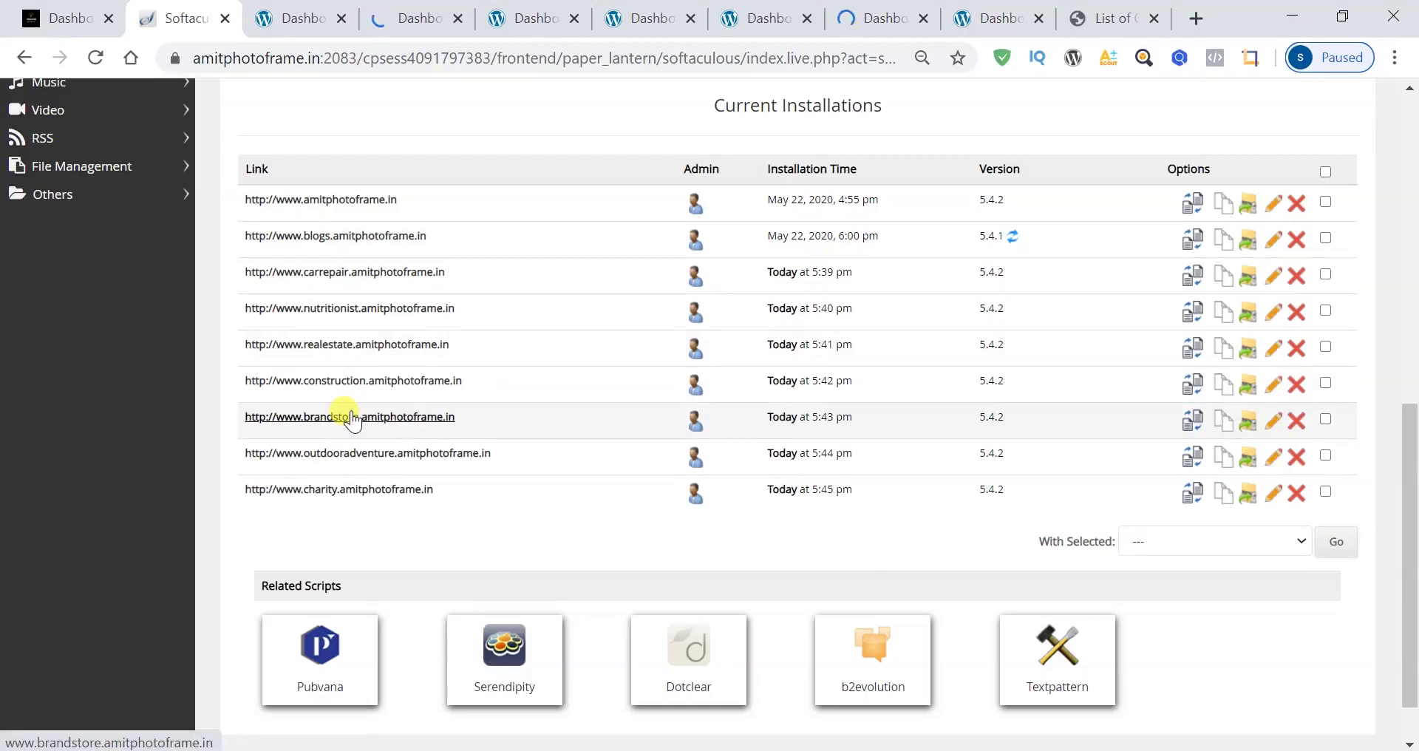
{"action": "left_click", "coordinate": [78, 34]}
Go to Plugins > Installed Plugins and open the Starter Templates library via See Library
{"action": "mouse_move", "coordinate": [66, 502]}
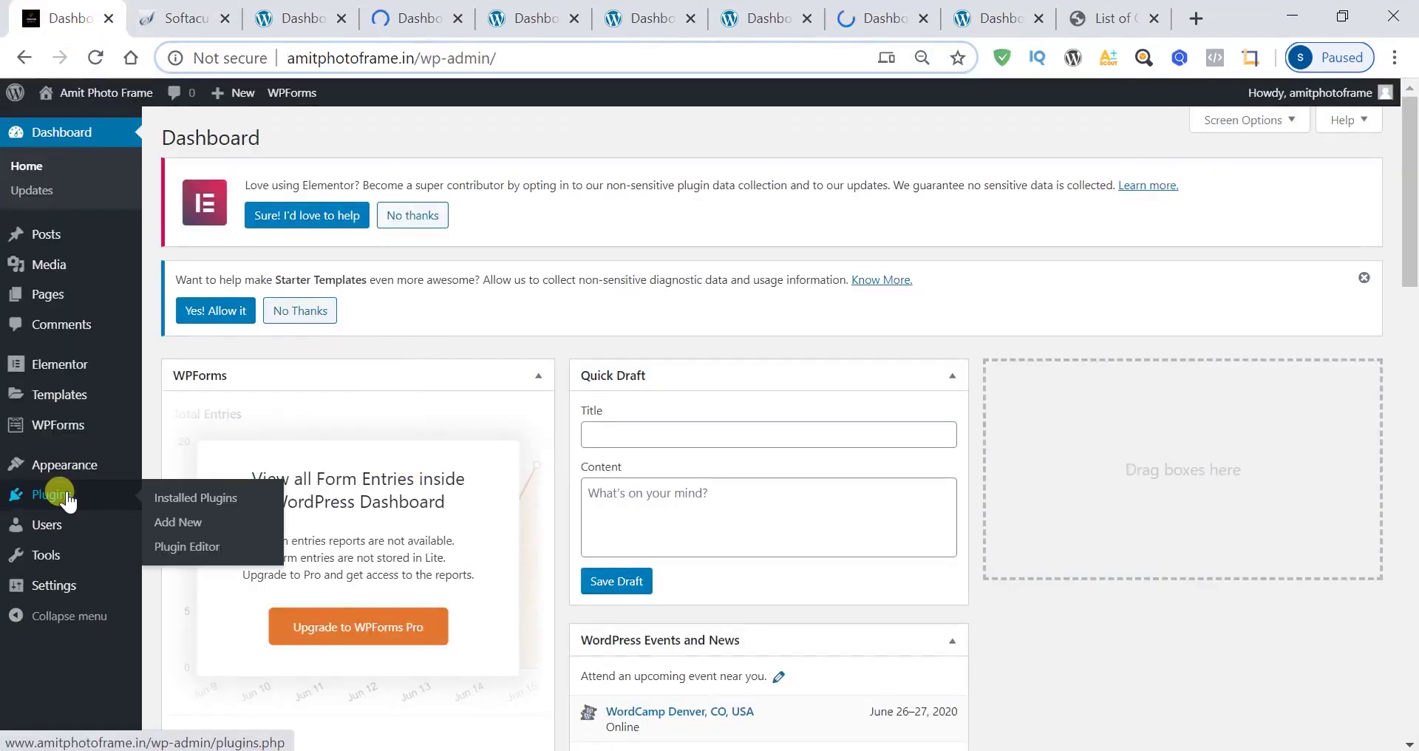
{"action": "left_click", "coordinate": [159, 497]}
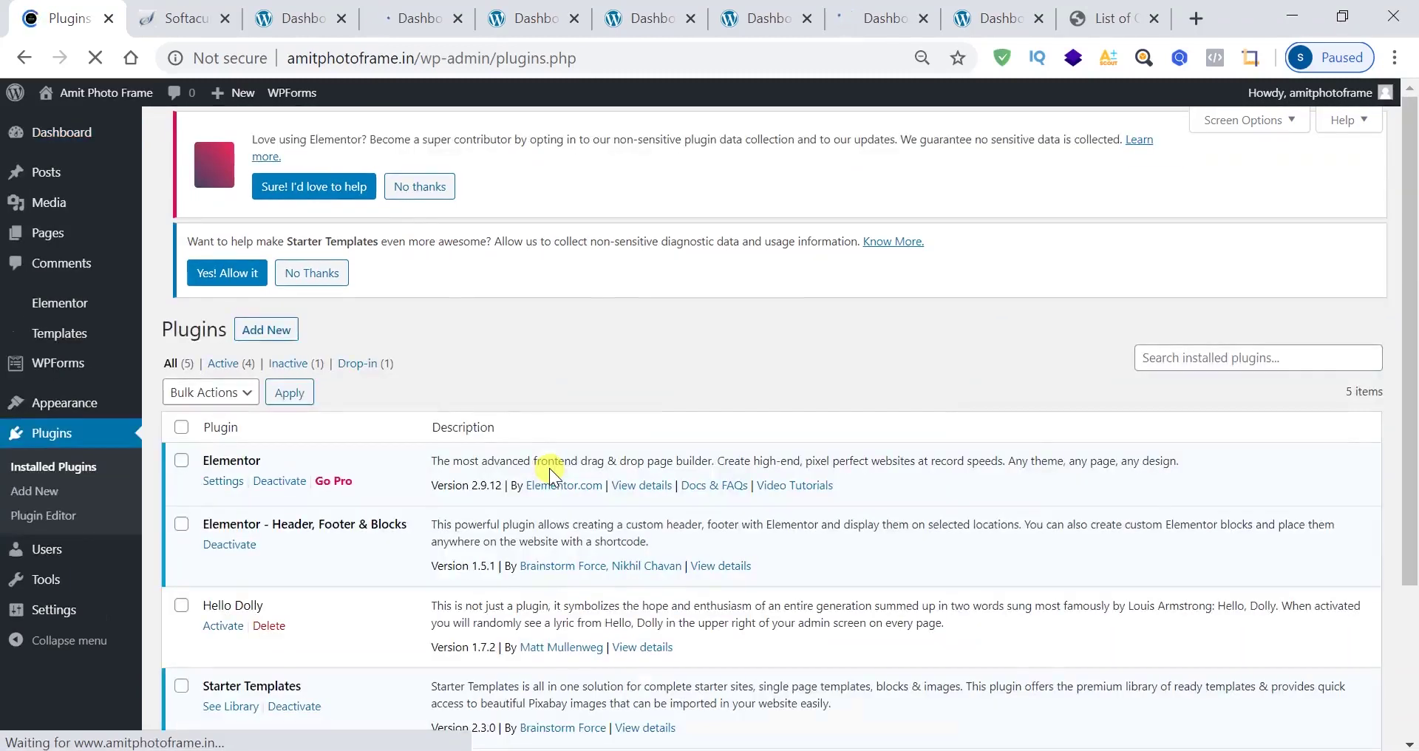
{"action": "scroll", "coordinate": [627, 558], "scroll_direction": "down", "scroll_amount": 3}
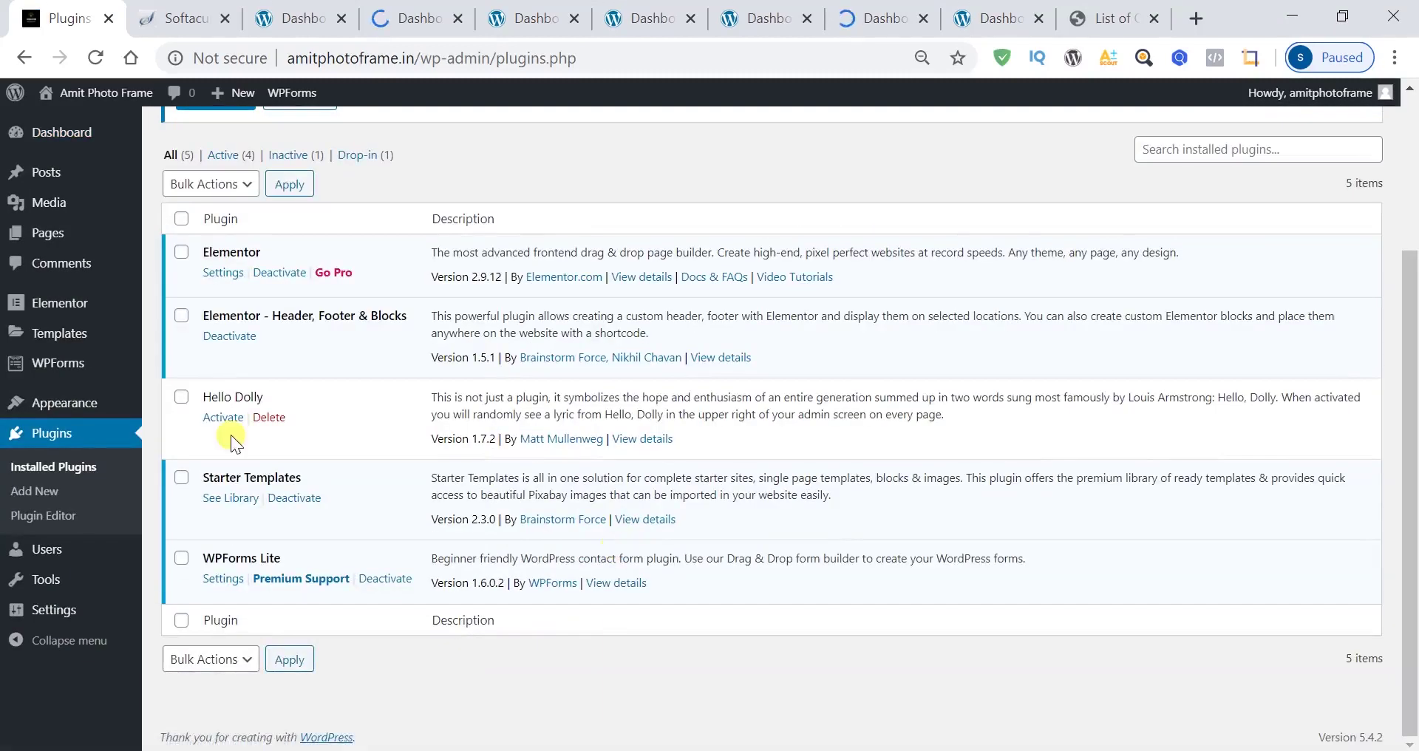
{"action": "left_click", "coordinate": [232, 500]}
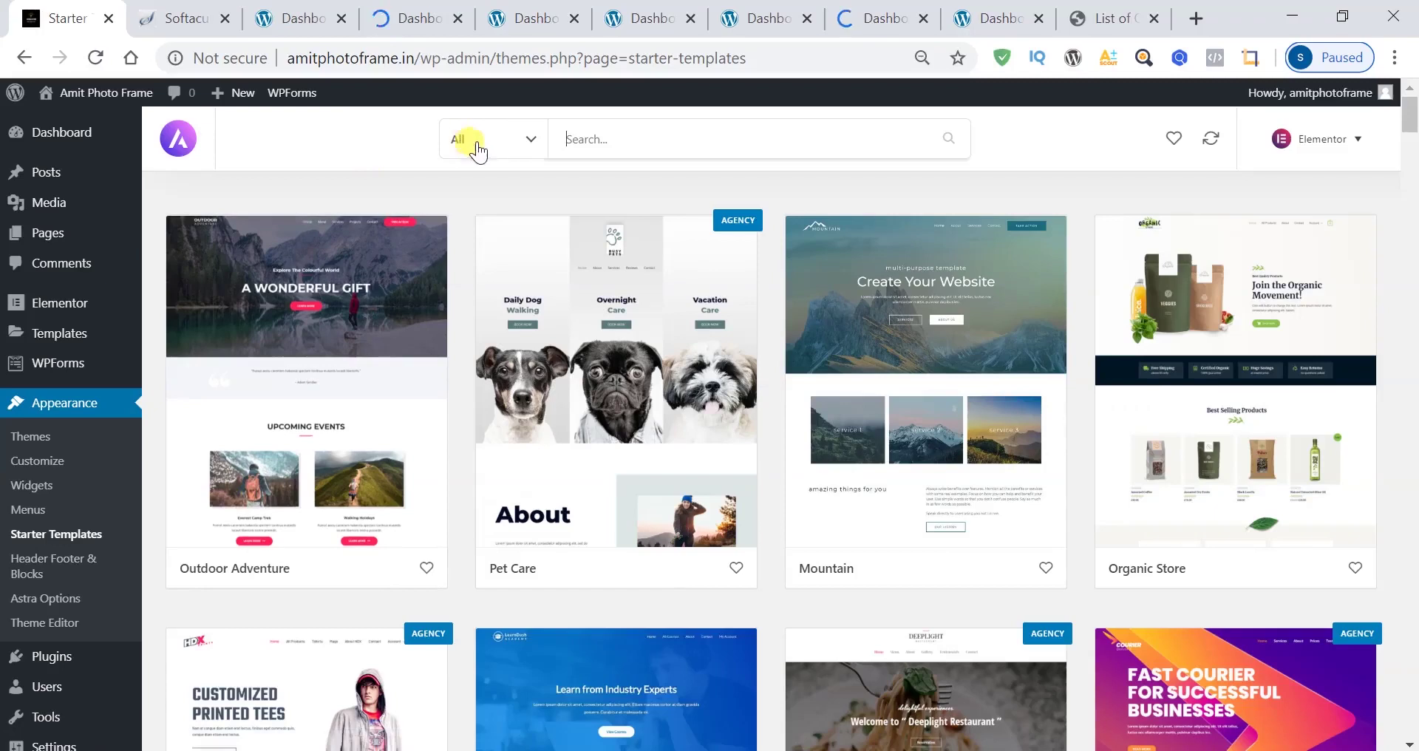
Filter the Starter Templates library to Free designs, then switch to the ASTRA THEMES spreadsheet
{"action": "left_click", "coordinate": [481, 147]}
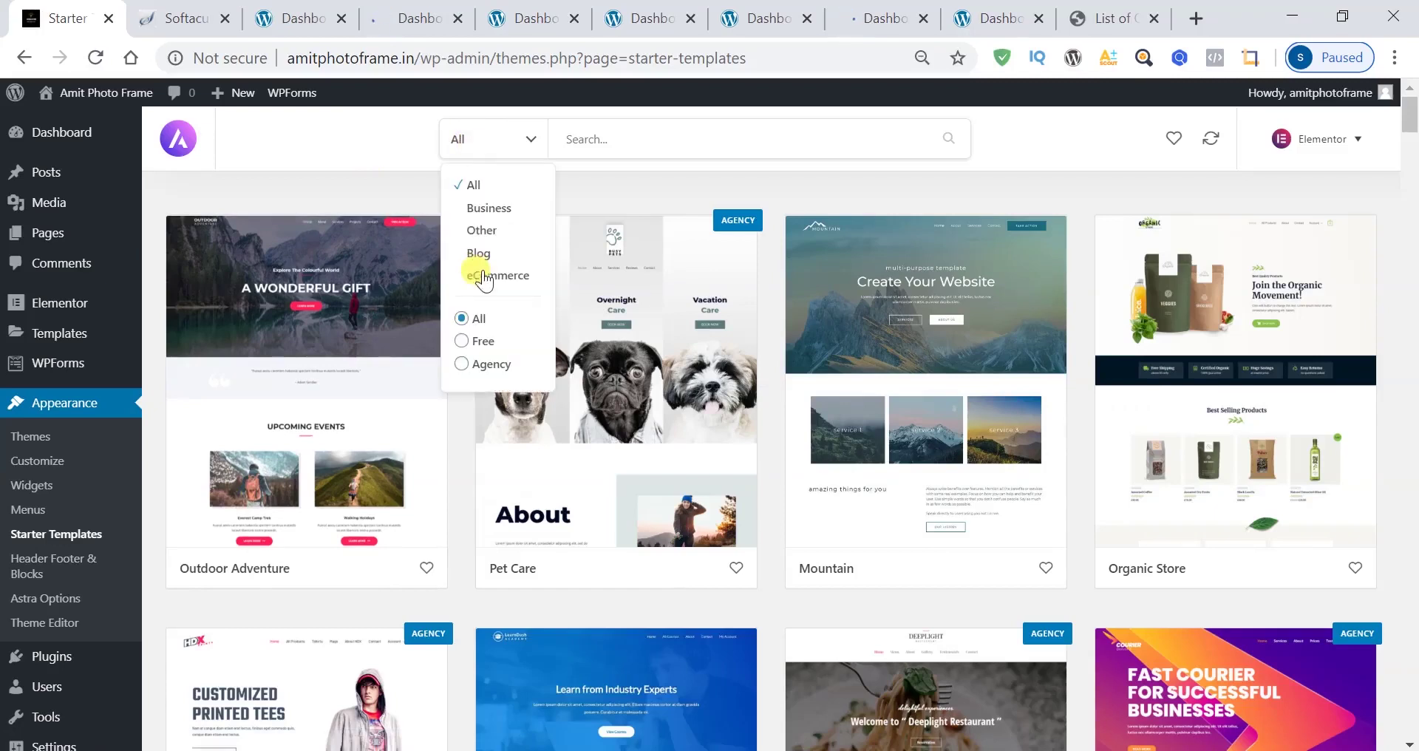
{"action": "left_click", "coordinate": [469, 341]}
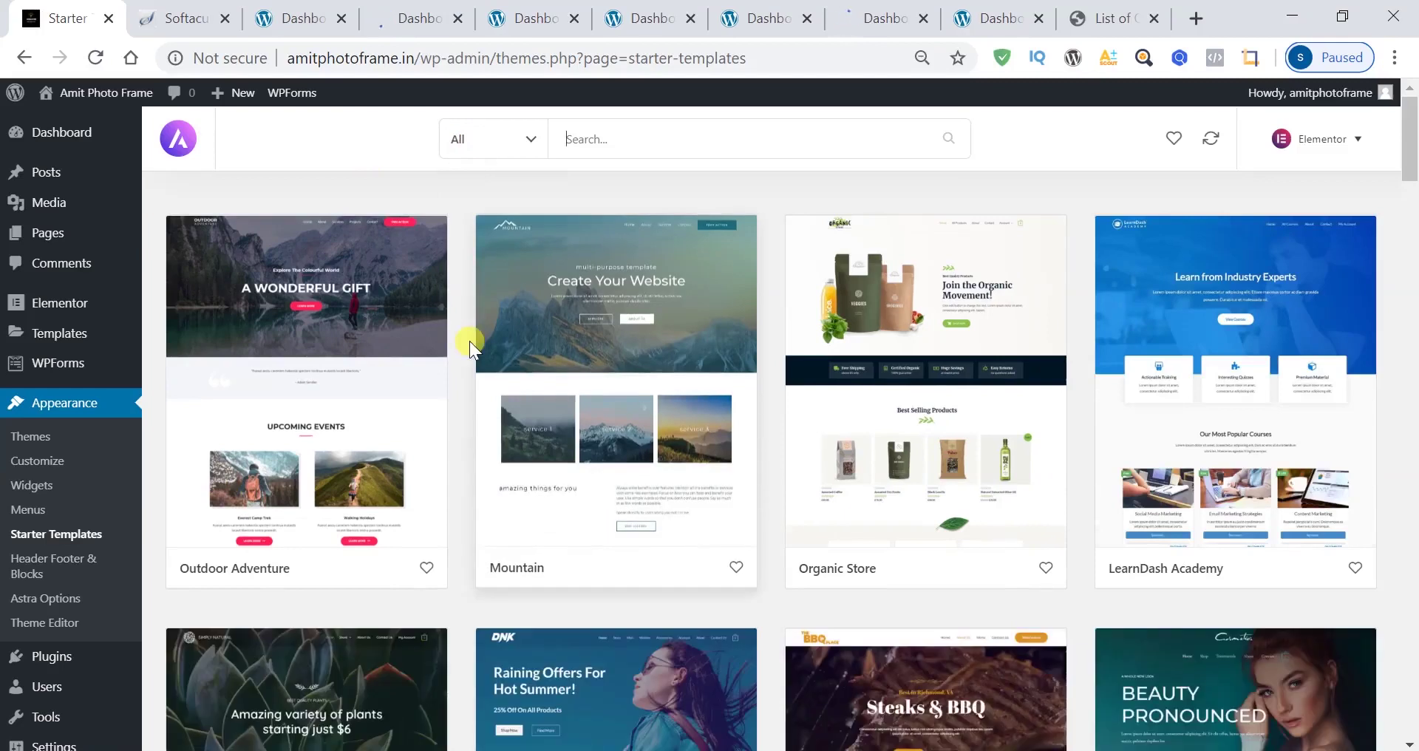
{"action": "key", "text": "alt+Tab"}
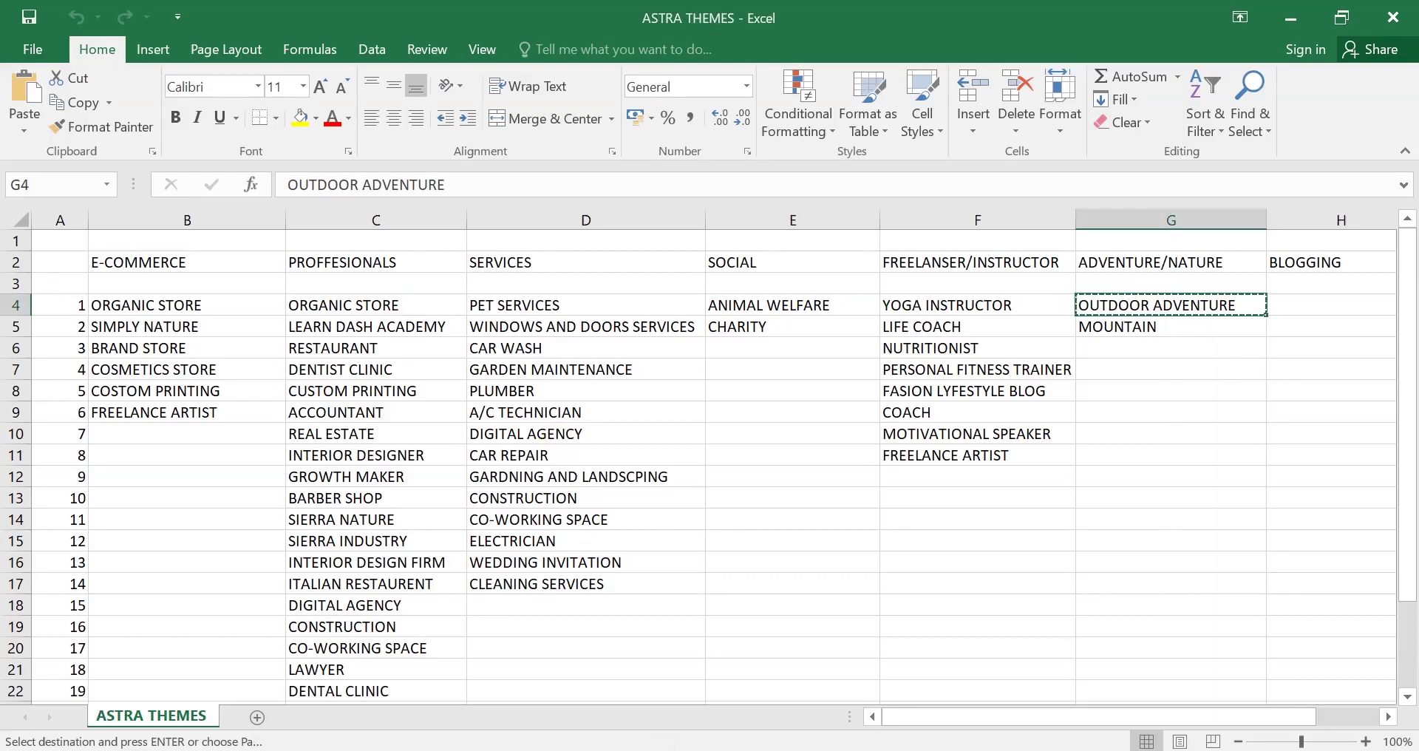
Return from the ASTRA THEMES sheet to the free Starter Templates library in Chrome
{"action": "key", "text": "alt+Tab"}
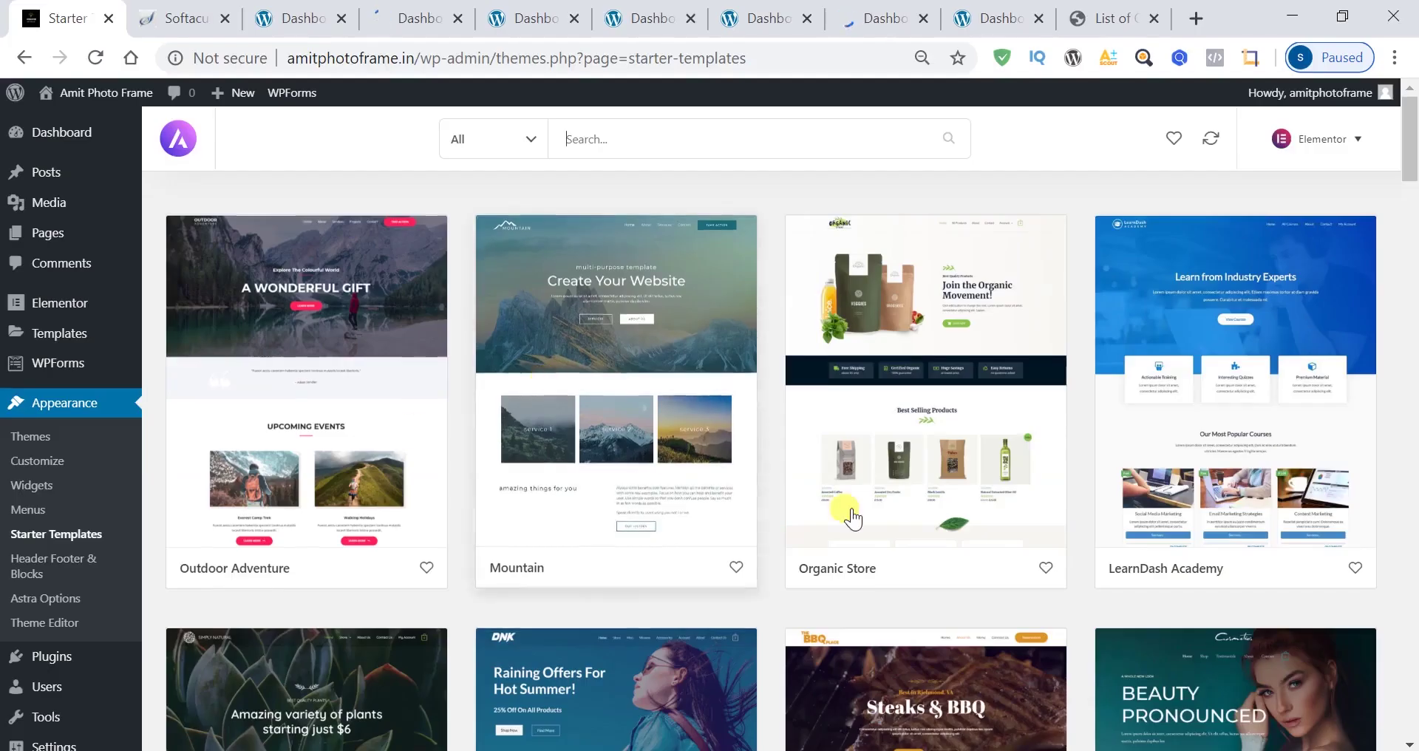
{"action": "scroll", "coordinate": [856, 515], "scroll_direction": "down", "scroll_amount": 7}
{"action": "scroll", "coordinate": [855, 510], "scroll_direction": "down", "scroll_amount": 7}
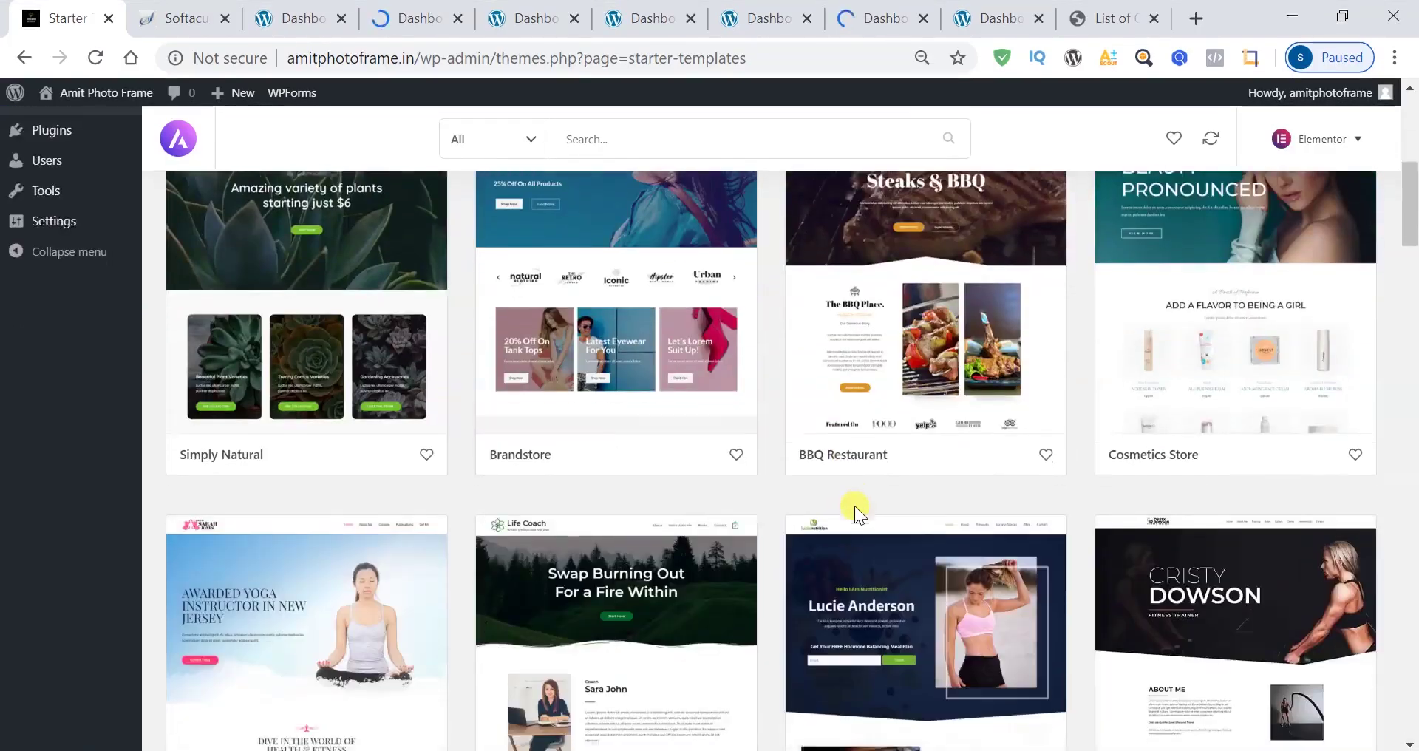
{"action": "scroll", "coordinate": [855, 506], "scroll_direction": "down", "scroll_amount": 1}
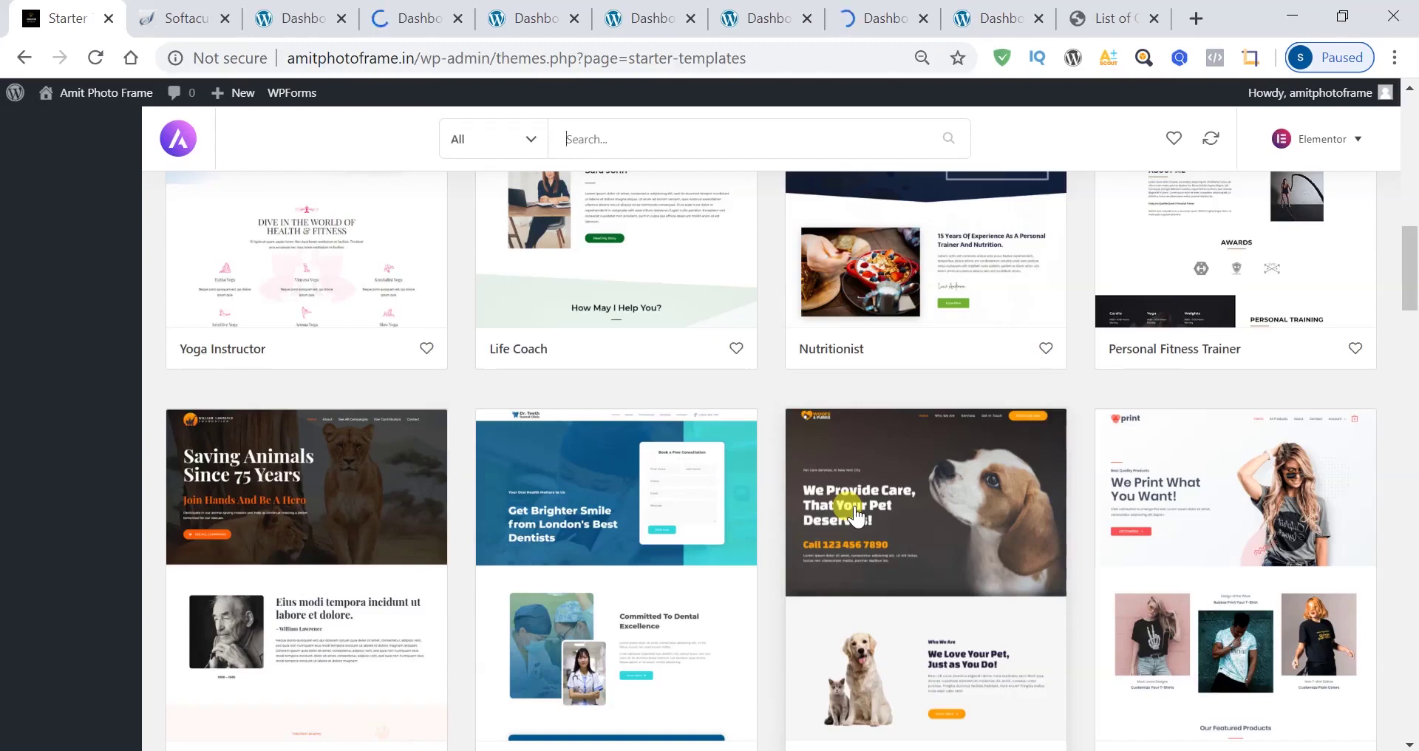
{"action": "scroll", "coordinate": [854, 514], "scroll_direction": "up", "scroll_amount": 5}
Switch to the carrepair site's dashboard and go to Appearance > Themes
{"action": "left_click", "coordinate": [317, 18]}
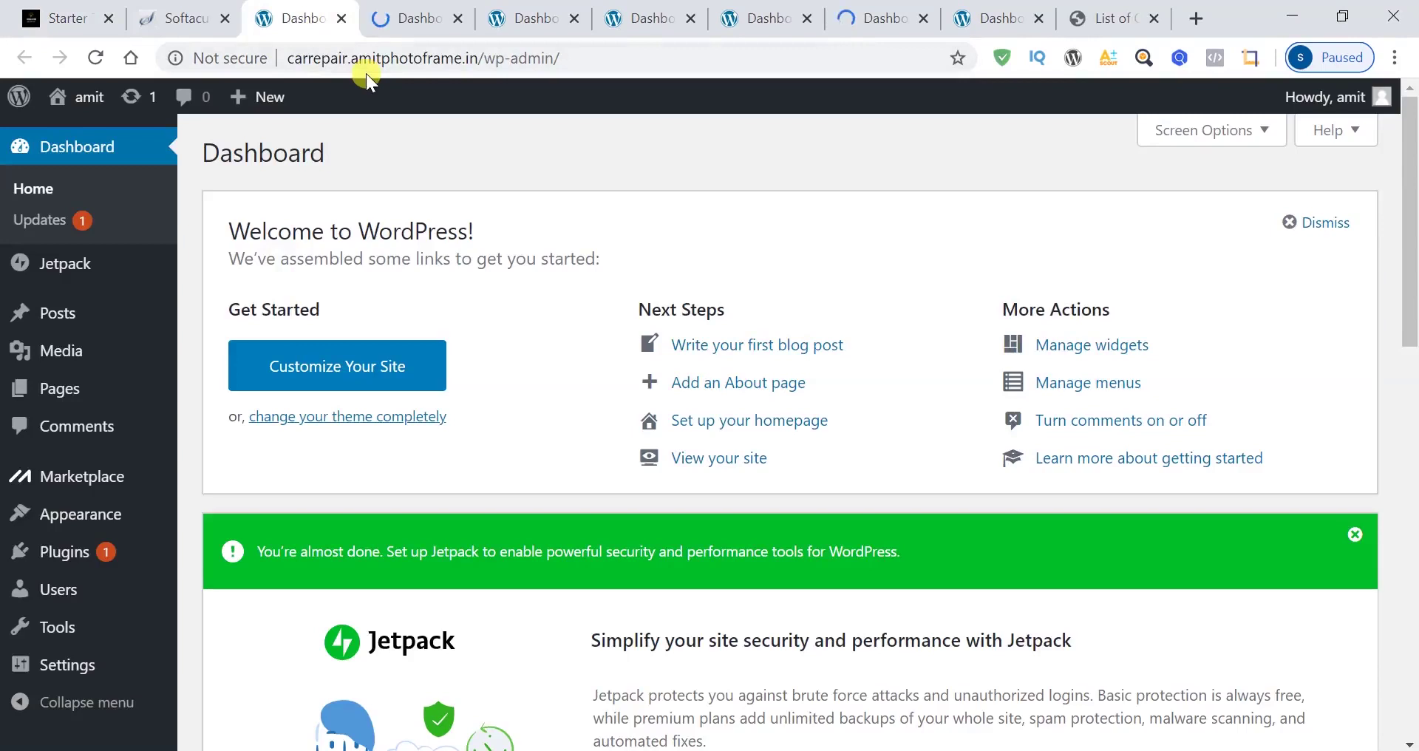
{"action": "scroll", "coordinate": [717, 181], "scroll_direction": "down", "scroll_amount": 9}
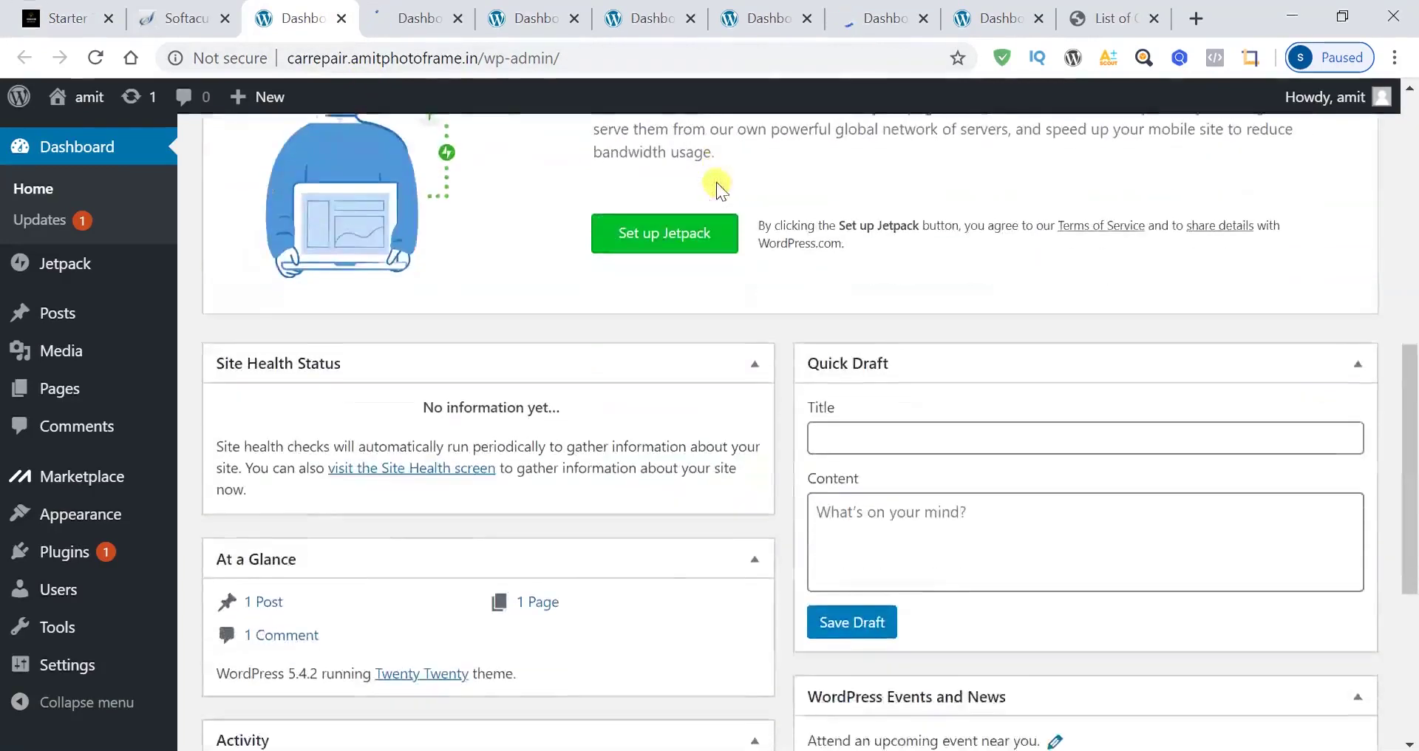
{"action": "scroll", "coordinate": [717, 182], "scroll_direction": "down", "scroll_amount": 5}
{"action": "scroll", "coordinate": [716, 182], "scroll_direction": "up", "scroll_amount": 14}
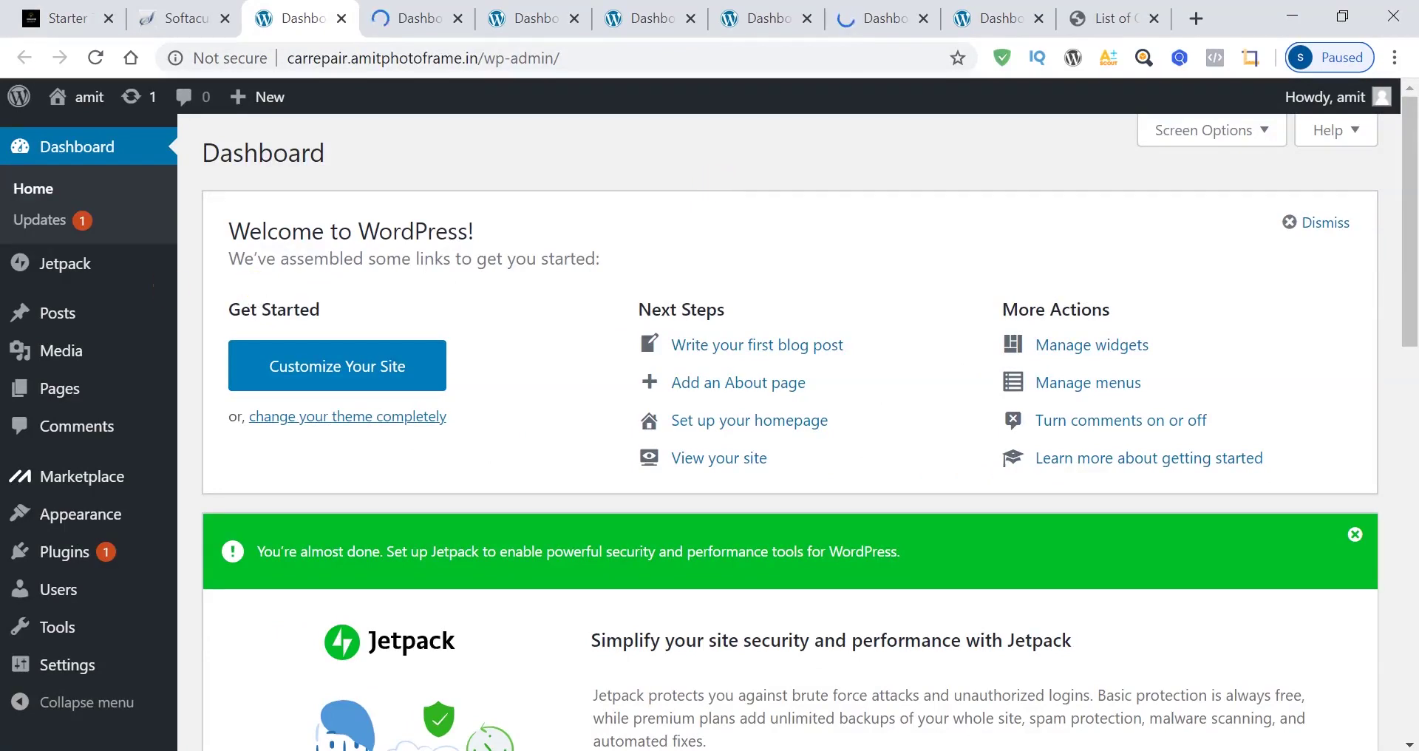
{"action": "mouse_move", "coordinate": [67, 392]}
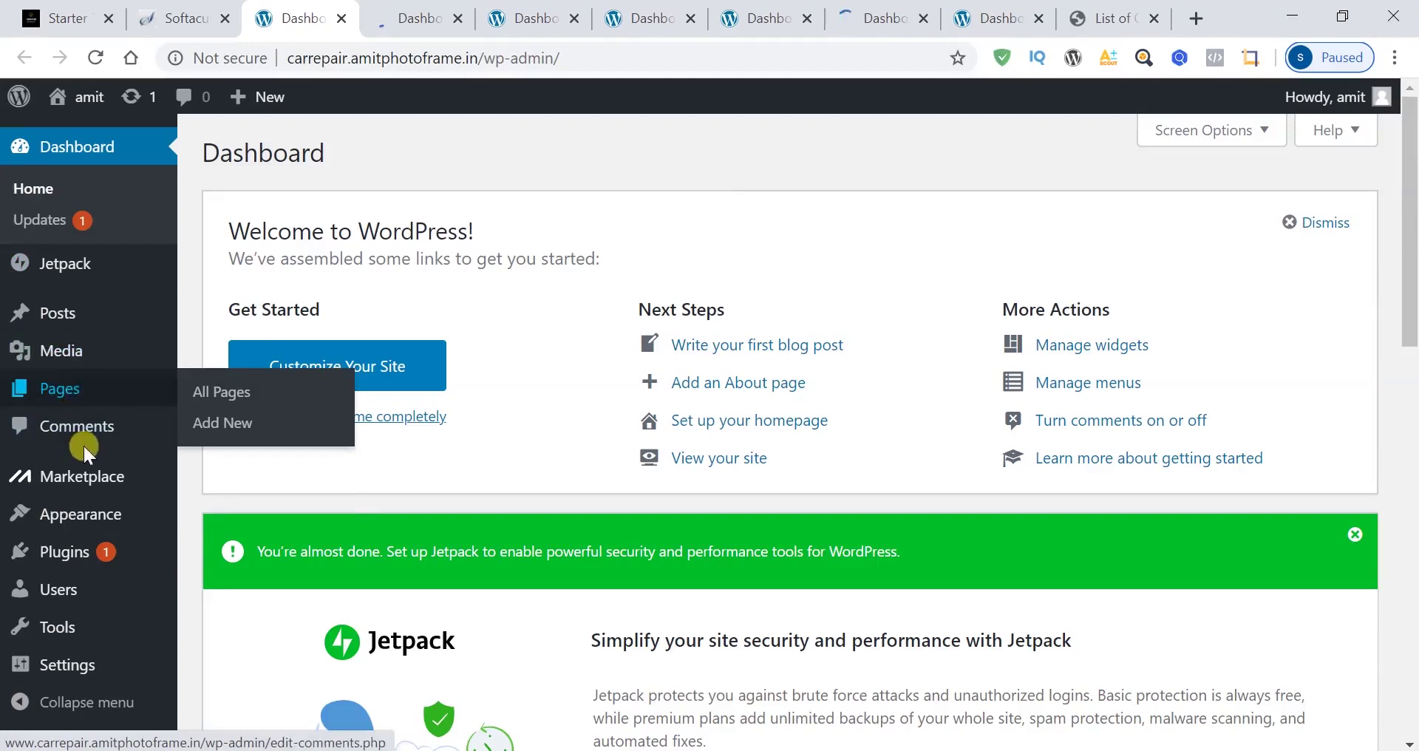
{"action": "mouse_move", "coordinate": [96, 516]}
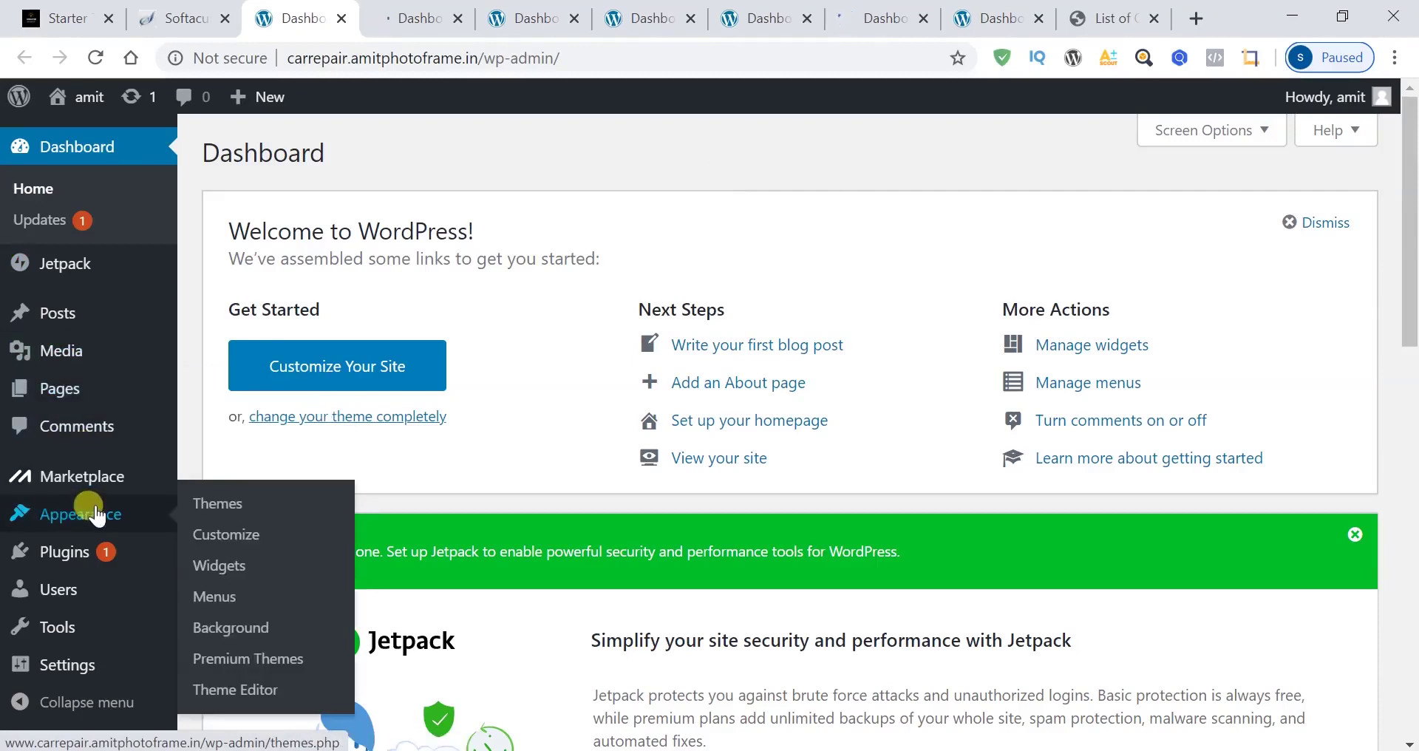
{"action": "left_click", "coordinate": [204, 508]}
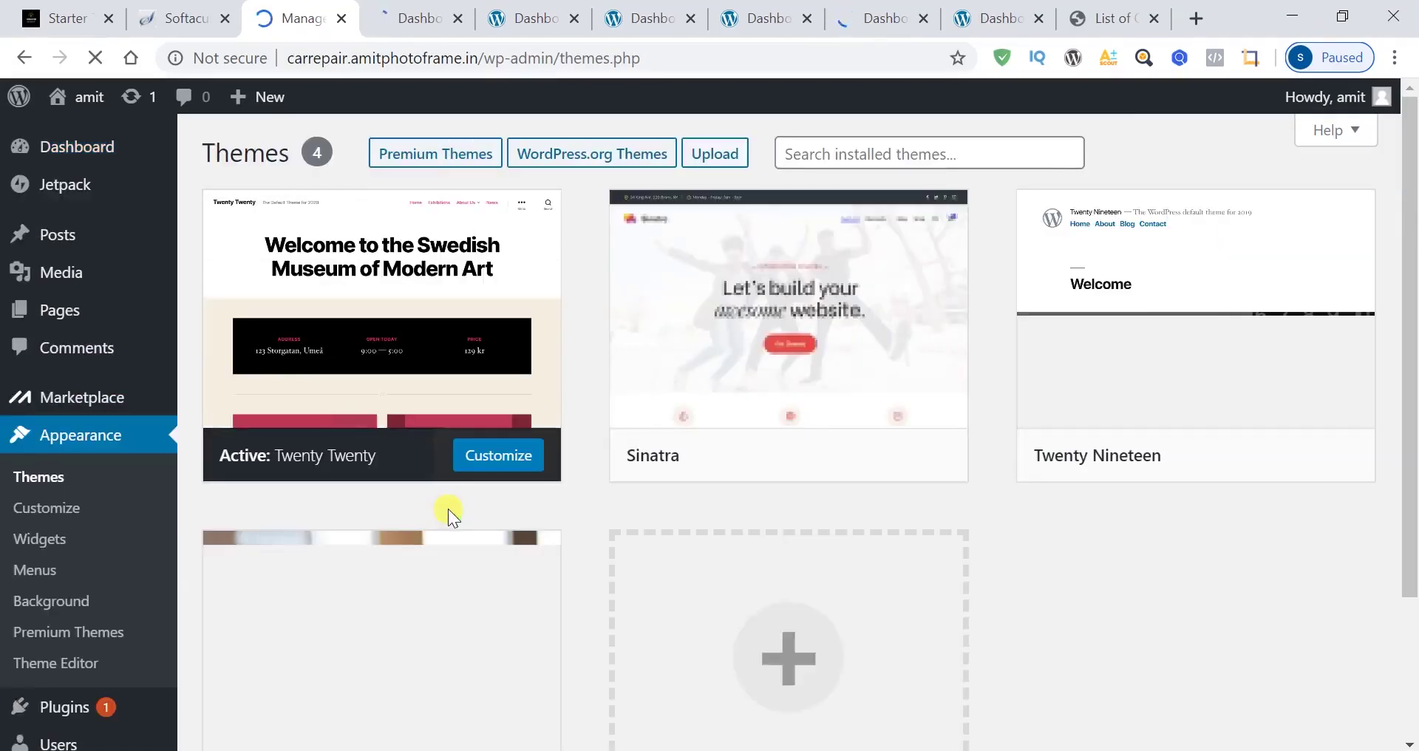
Search WordPress.org themes for 'astra', install the Astra theme and activate it
{"action": "left_click", "coordinate": [791, 154]}
{"action": "left_click", "coordinate": [599, 156]}
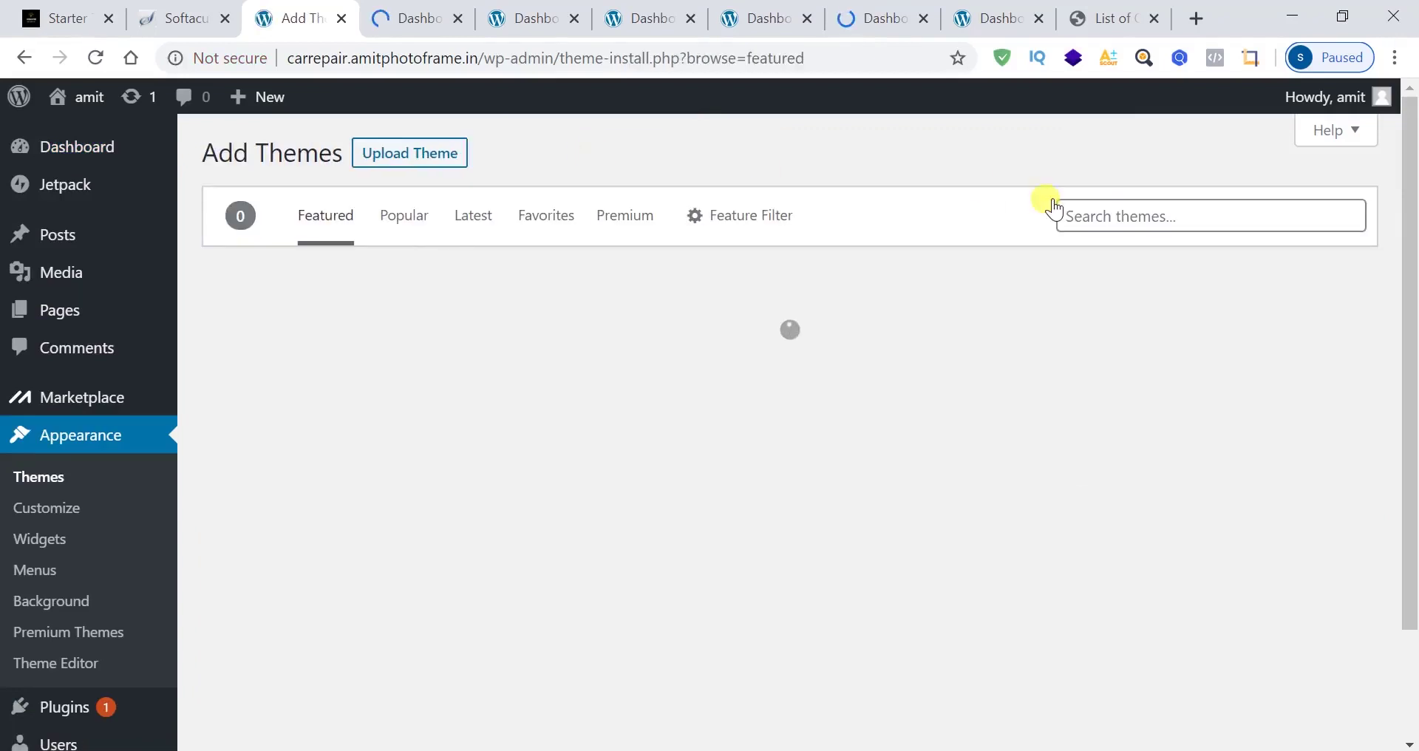
{"action": "left_click", "coordinate": [1117, 217]}
{"action": "type", "text": "ast"}
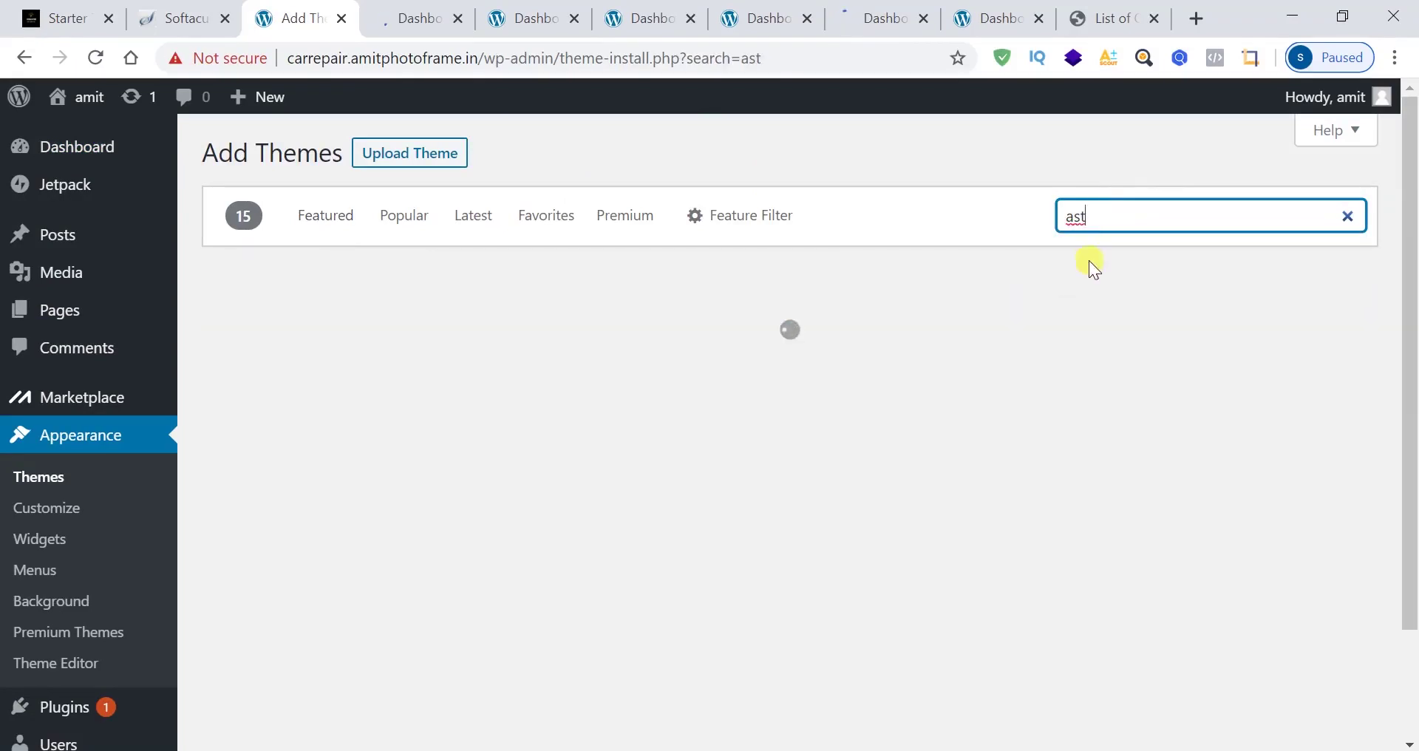
{"action": "type", "text": "ra"}
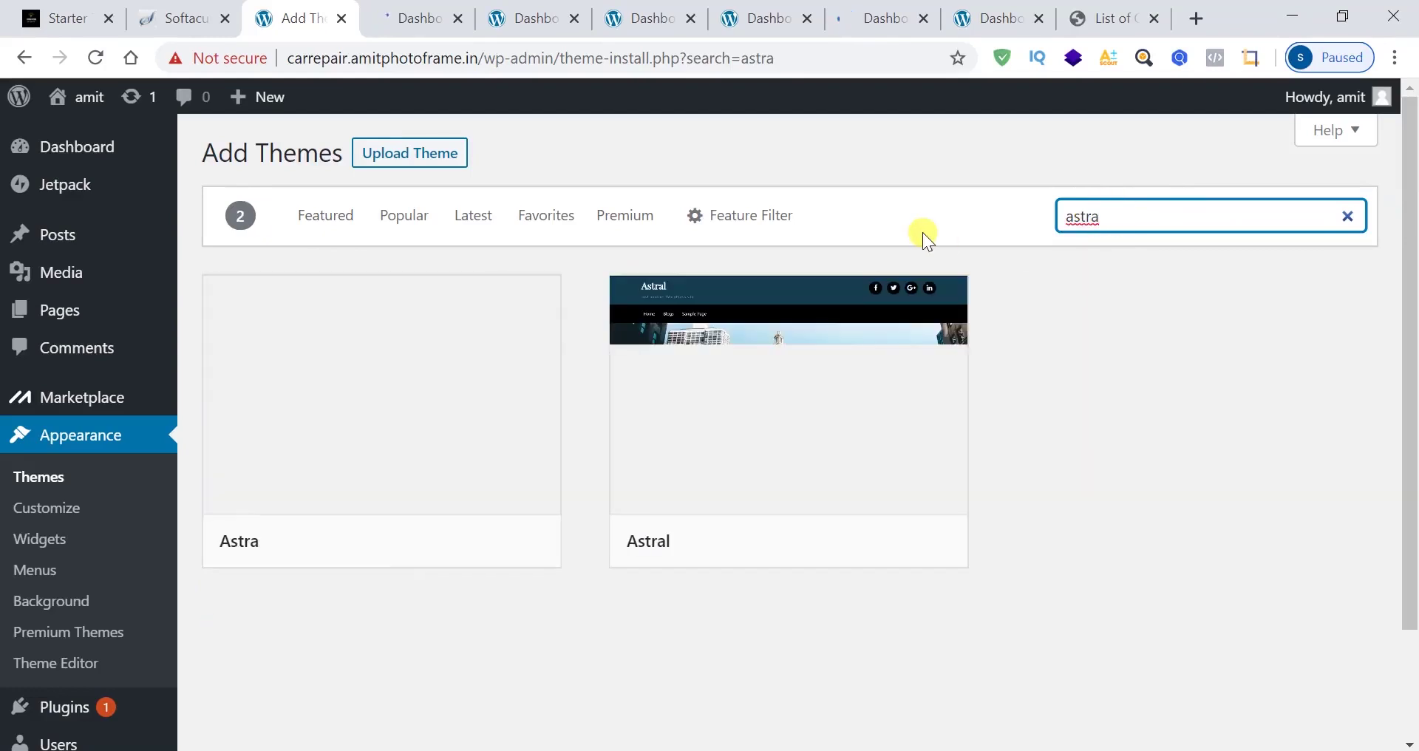
{"action": "mouse_move", "coordinate": [459, 466]}
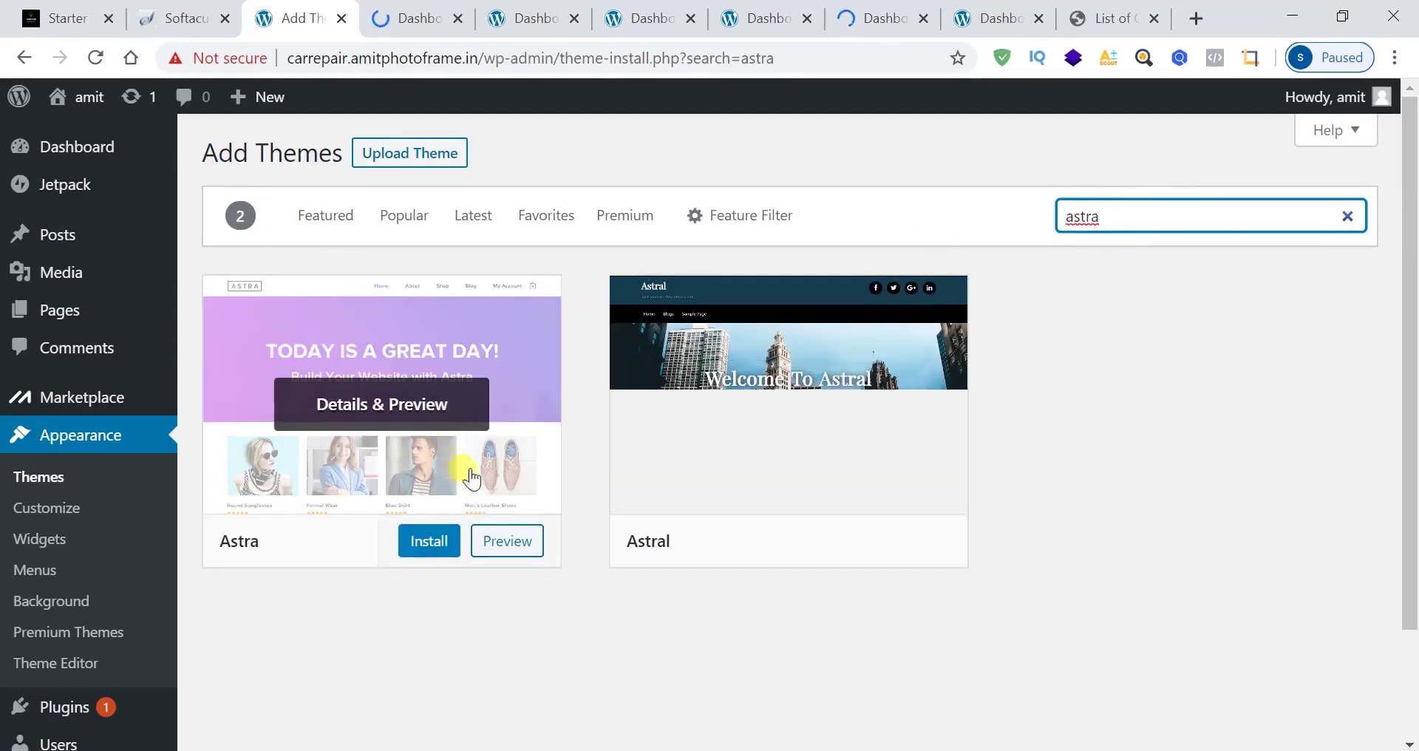
{"action": "left_click", "coordinate": [442, 544]}
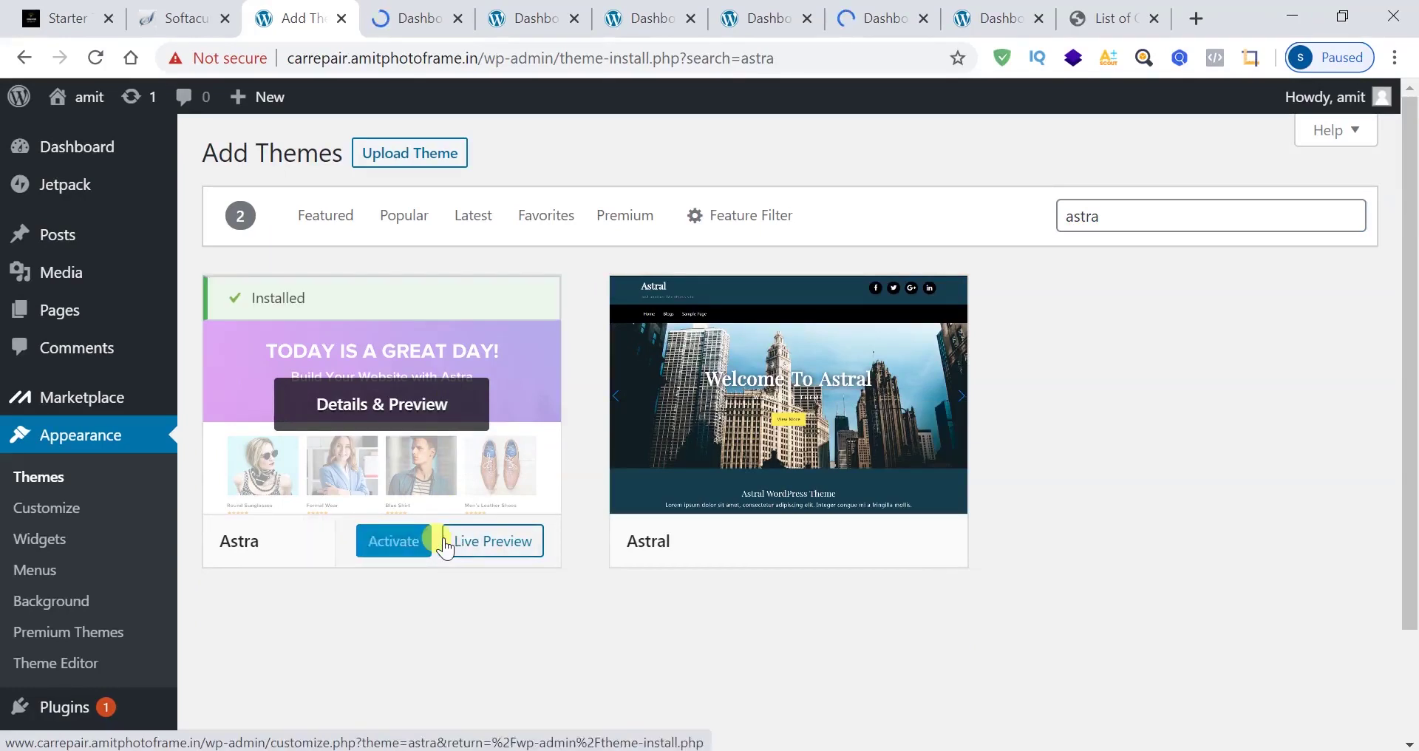
{"action": "left_click", "coordinate": [424, 550]}
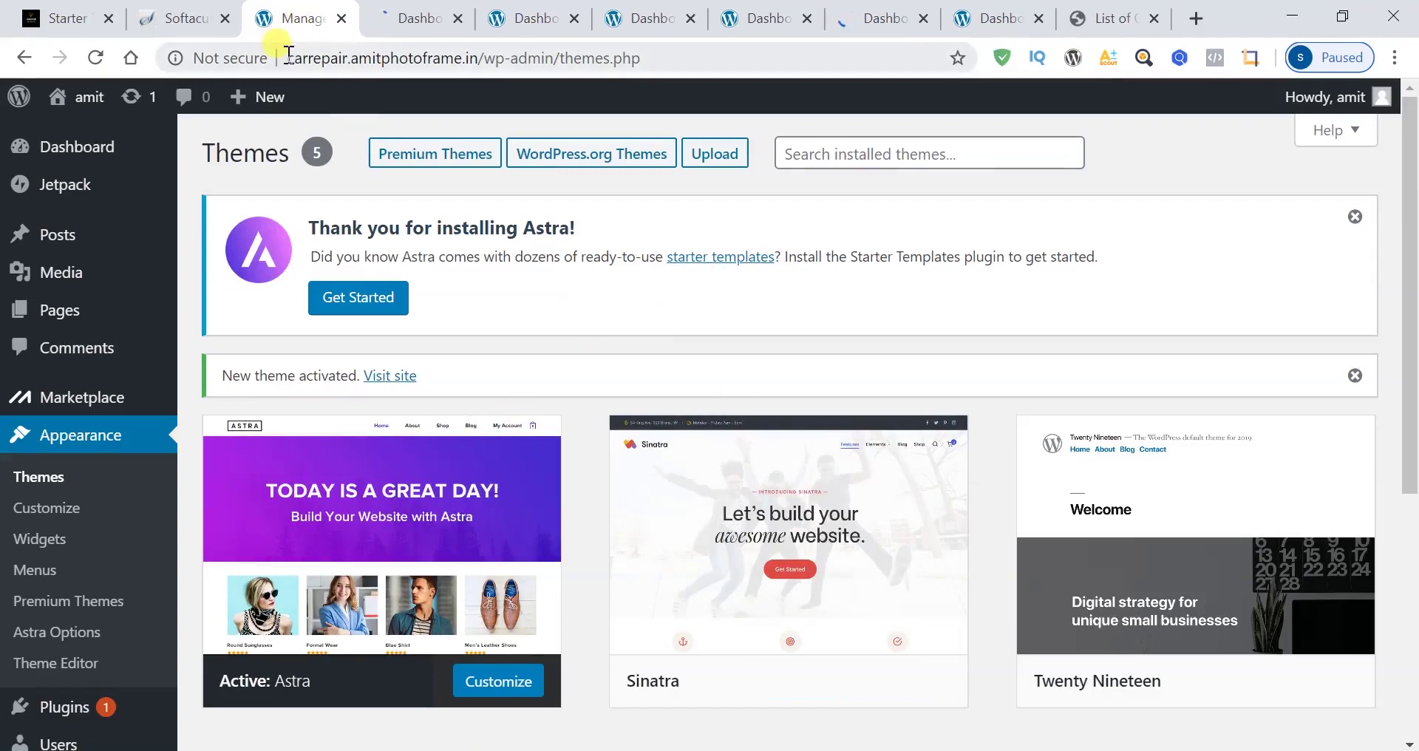
Copy the carrepair site address and load its front page in the HostGator tab
{"action": "left_click_drag", "start_coordinate": [289, 57], "coordinate": [475, 57]}
{"action": "key", "text": "ctrl+c"}
{"action": "left_click", "coordinate": [415, 17]}
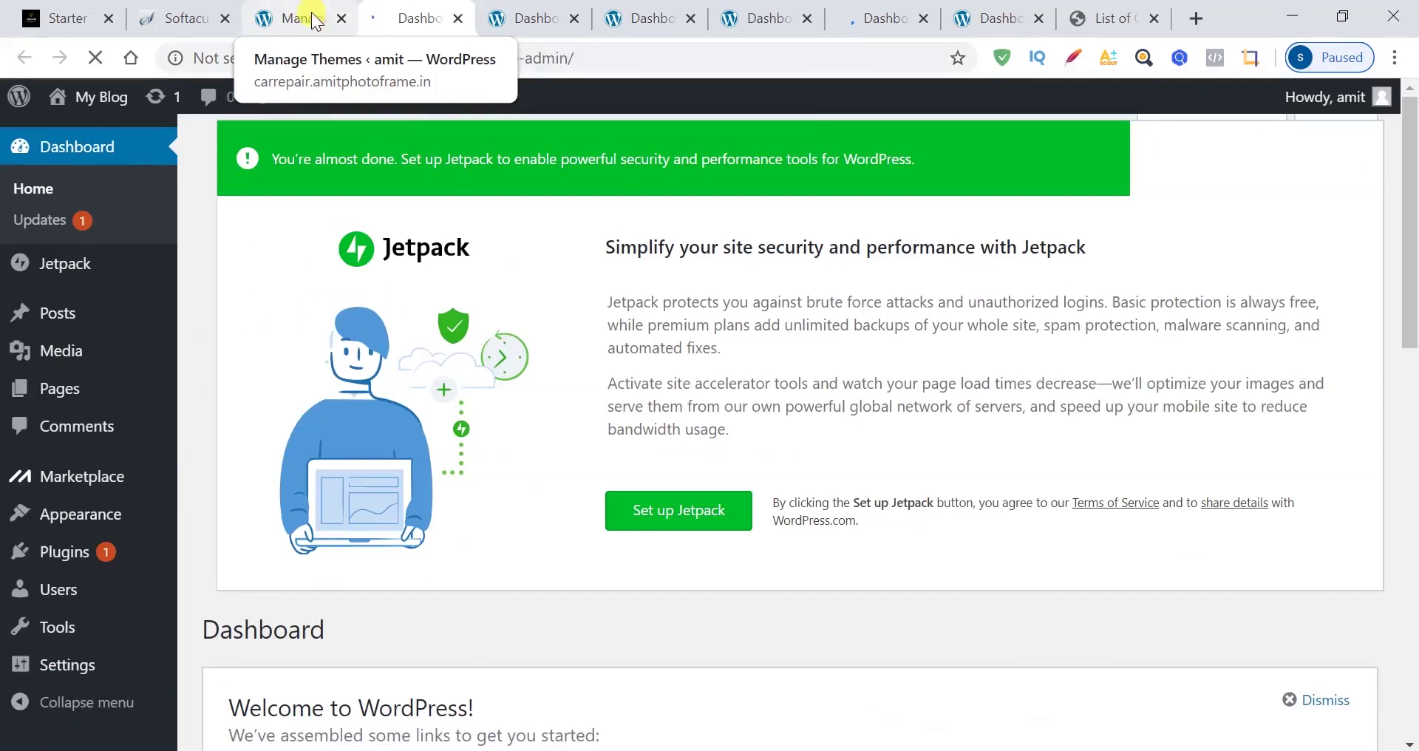
{"action": "left_click", "coordinate": [1128, 18]}
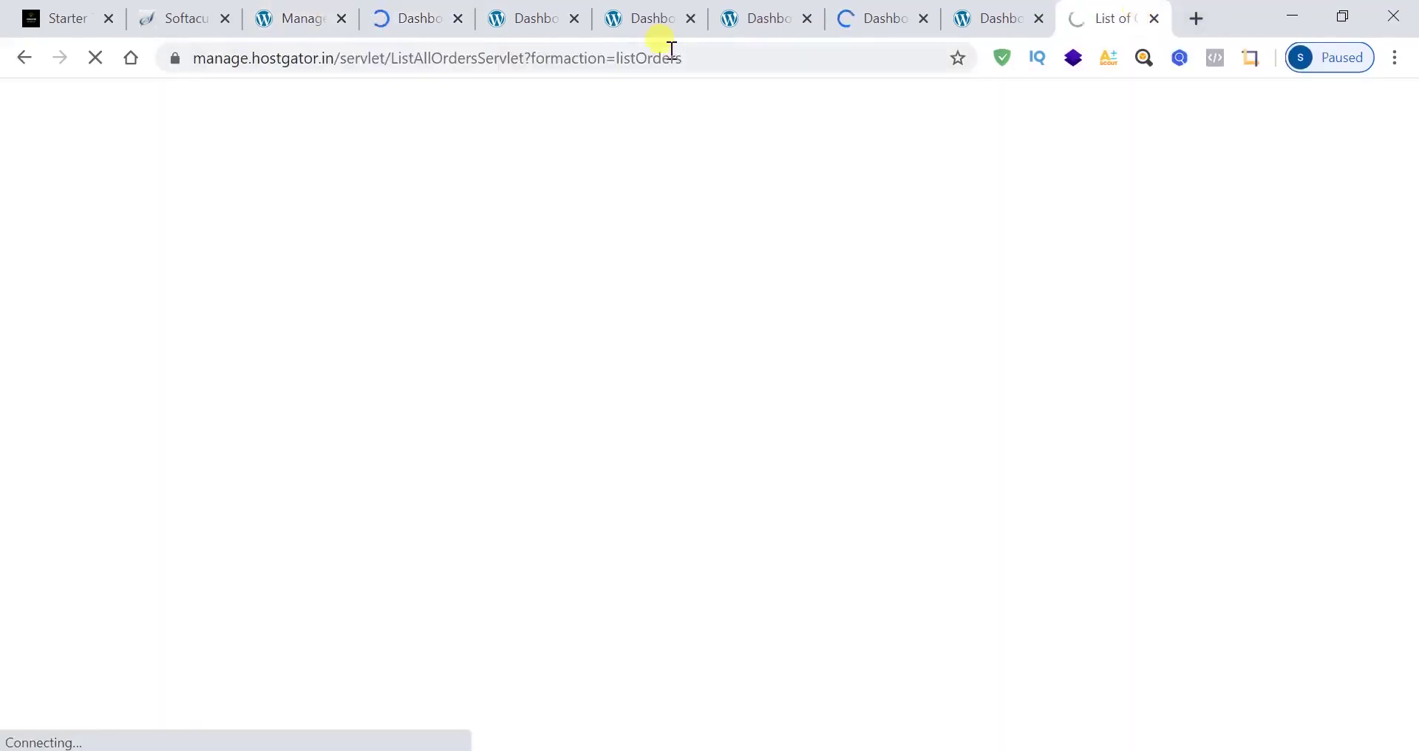
{"action": "left_click", "coordinate": [702, 59]}
{"action": "key", "text": "ctrl+v"}
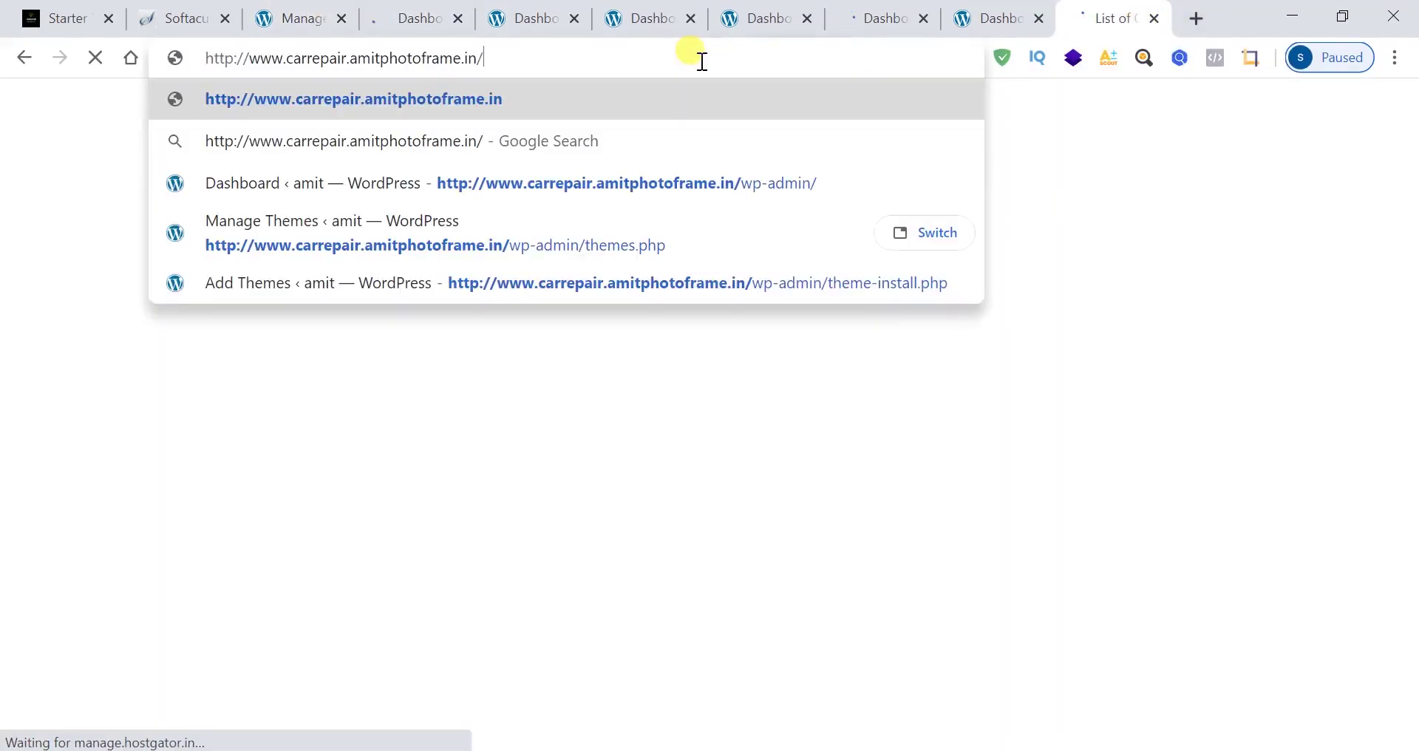
{"action": "key", "text": "Return"}
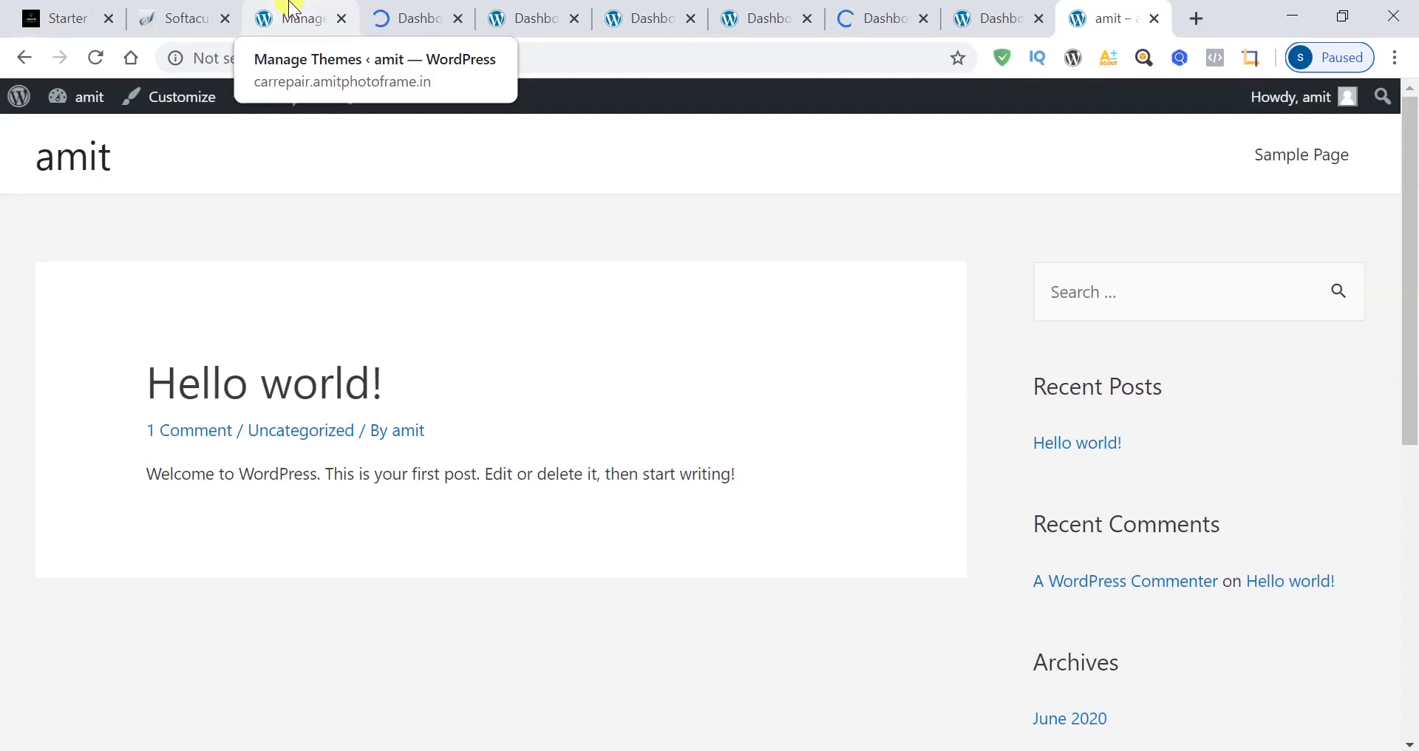
Return to the carrepair admin tab and open Plugins > Installed Plugins
{"action": "left_click", "coordinate": [417, 20]}
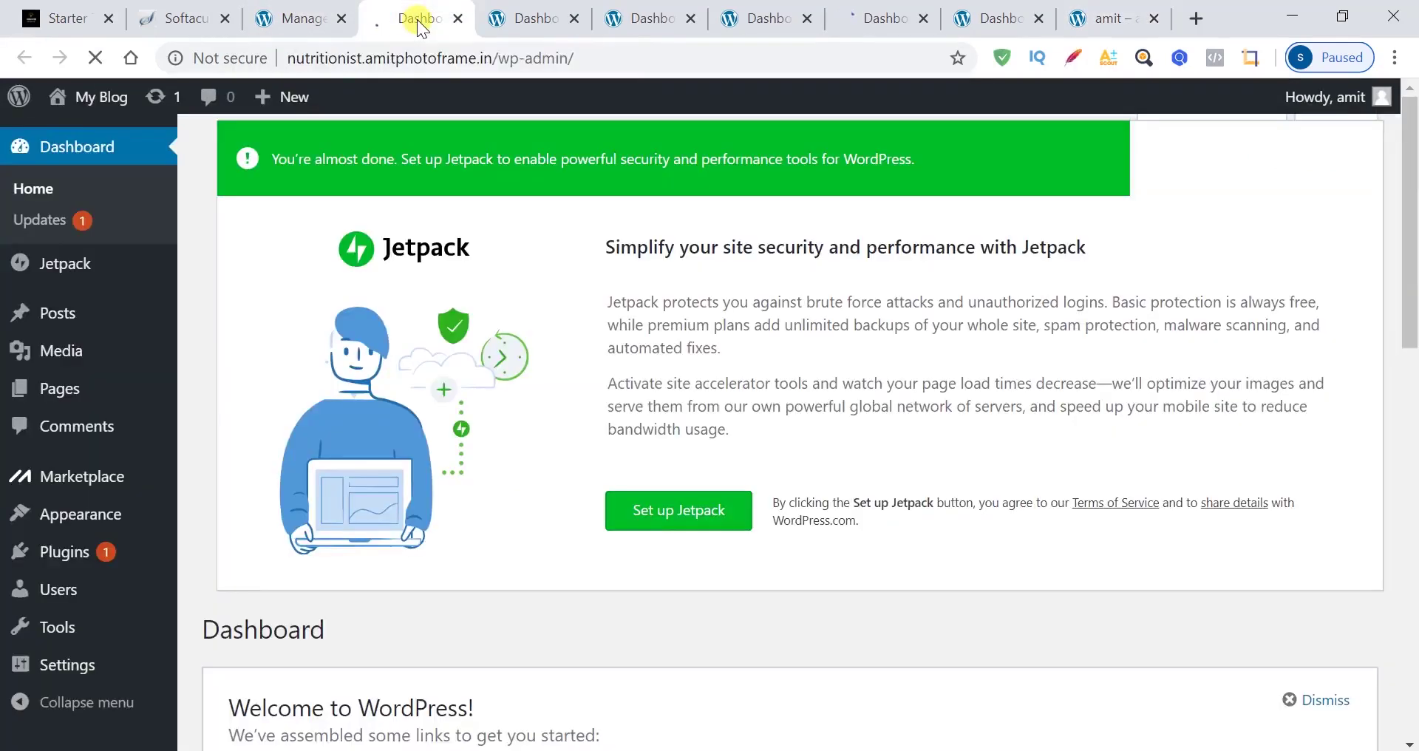
{"action": "left_click", "coordinate": [295, 18]}
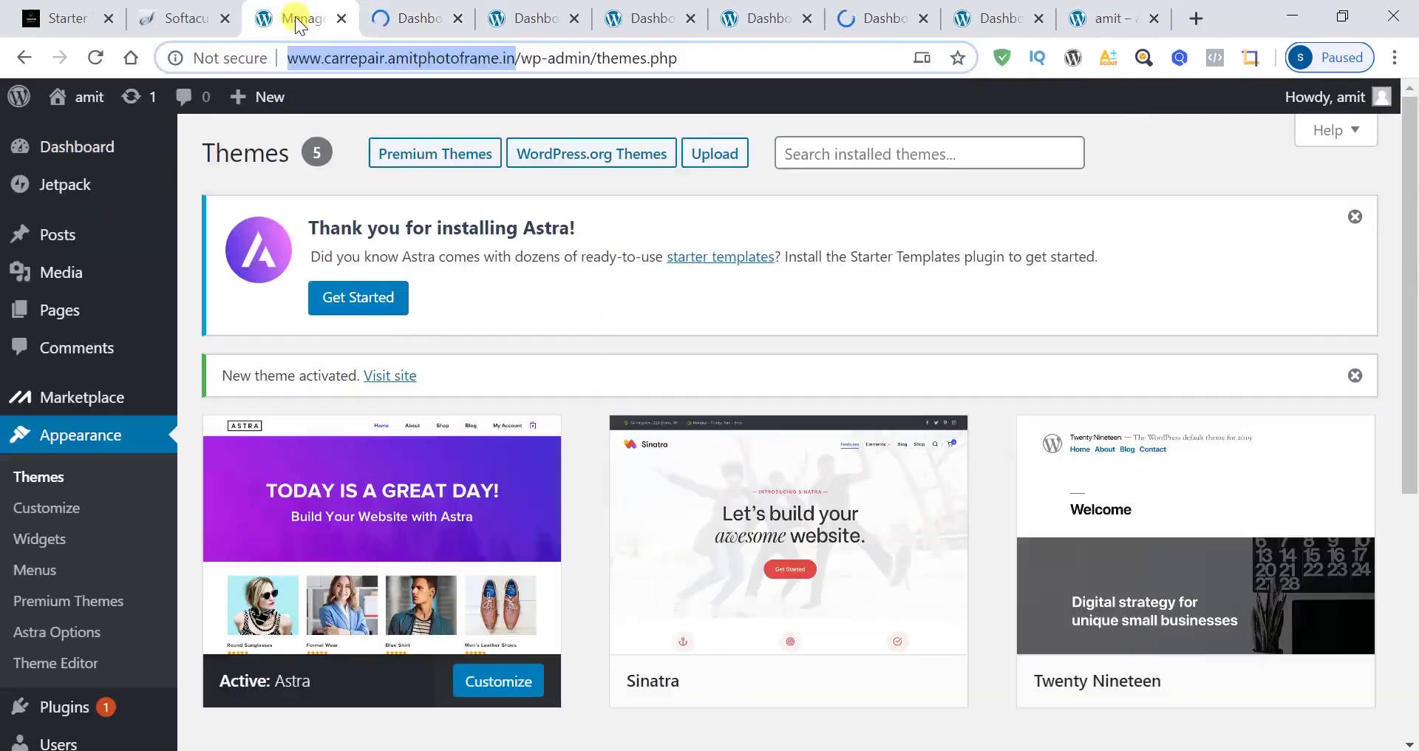
{"action": "left_click", "coordinate": [672, 188]}
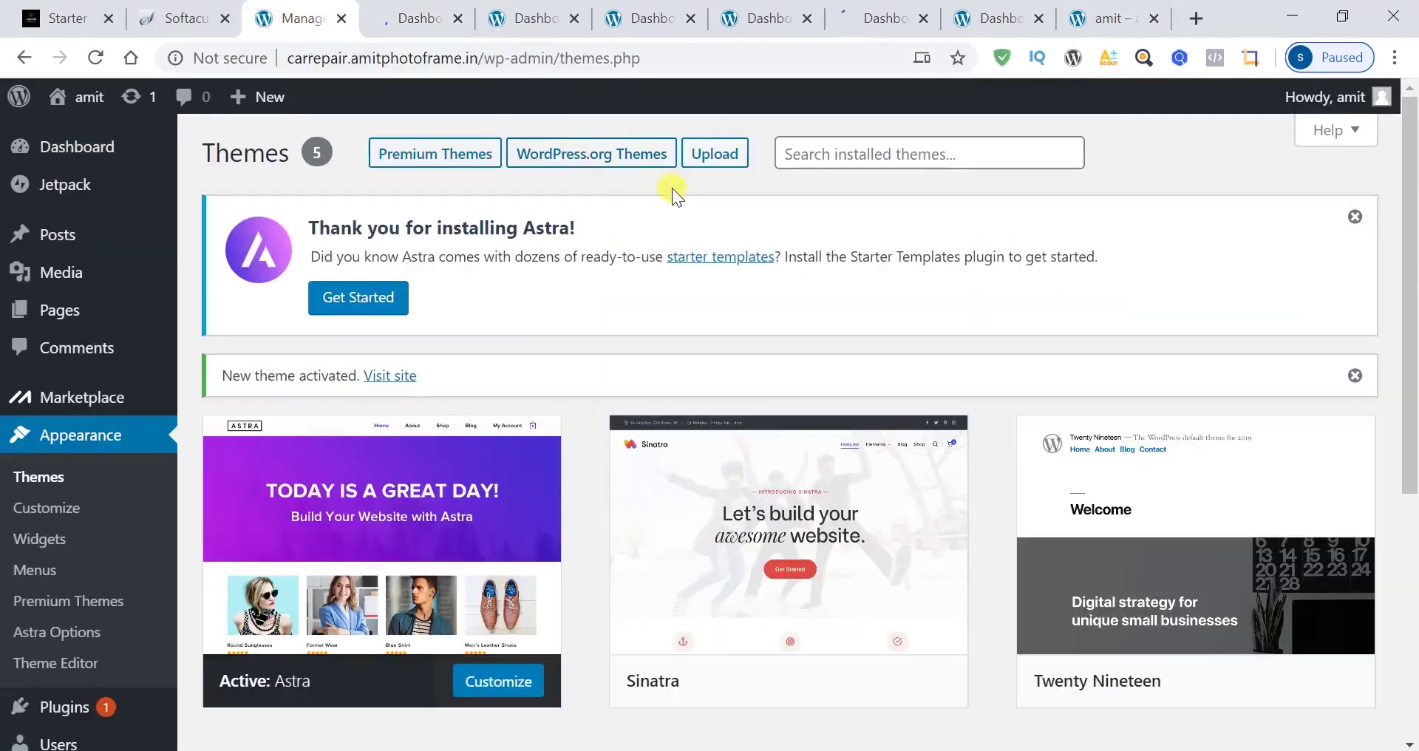
{"action": "scroll", "coordinate": [142, 466], "scroll_direction": "down", "scroll_amount": 1}
{"action": "scroll", "coordinate": [142, 466], "scroll_direction": "down", "scroll_amount": 3}
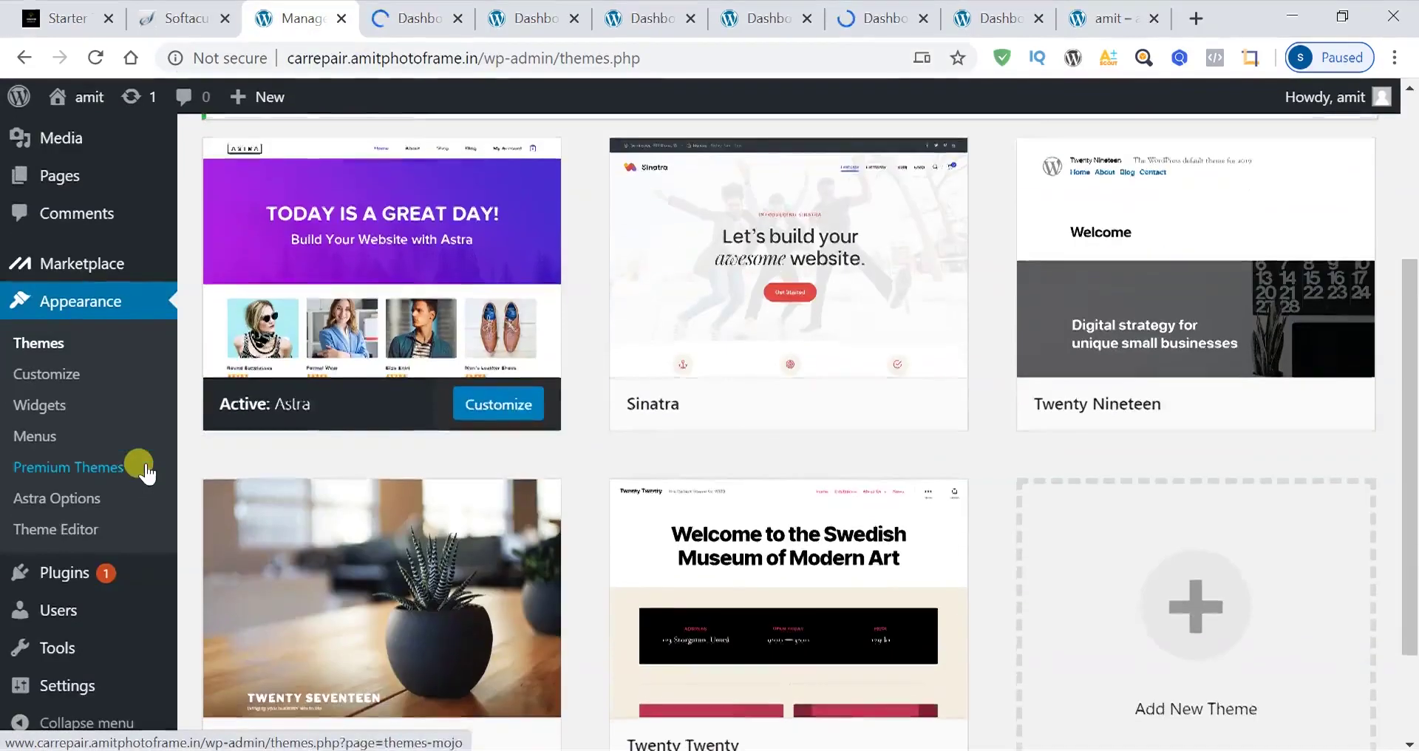
{"action": "mouse_move", "coordinate": [79, 570]}
{"action": "left_click", "coordinate": [220, 578]}
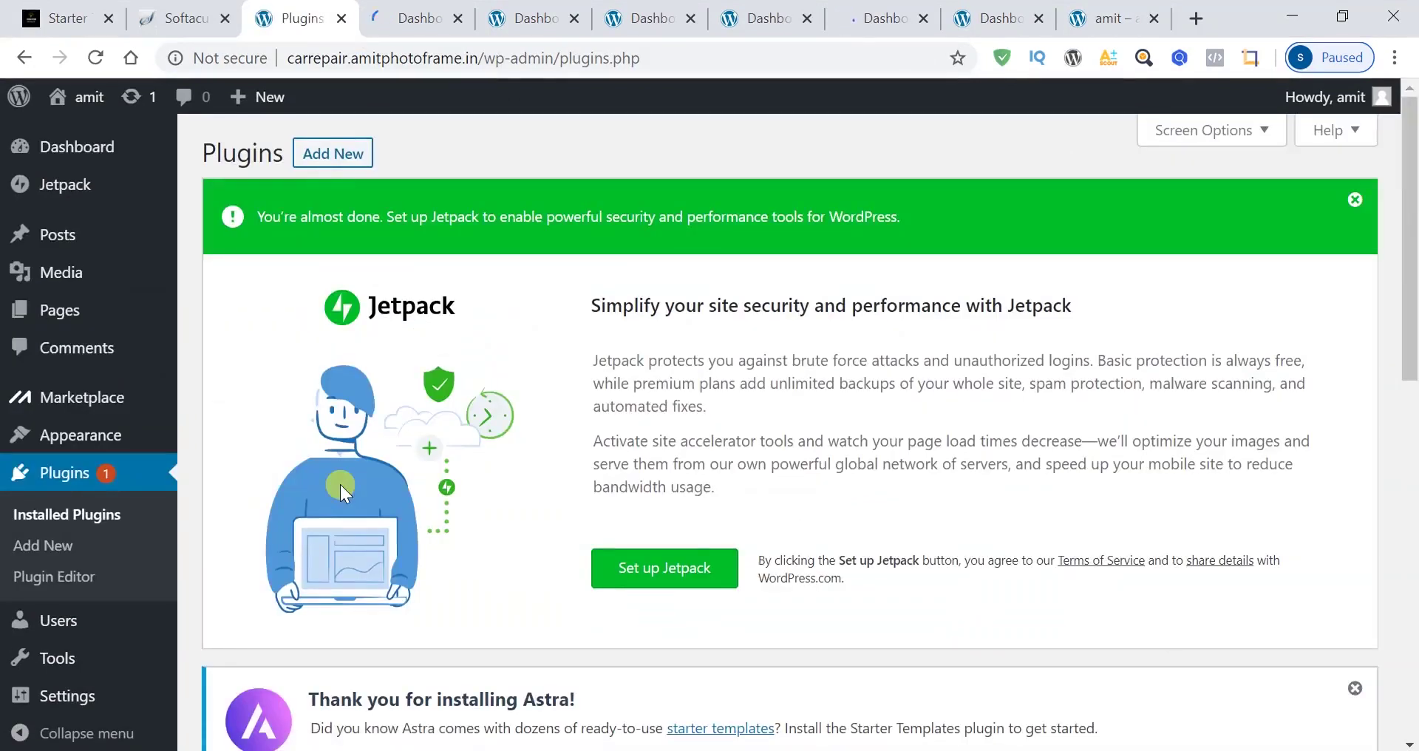
Search new plugins for 'astra starter sites', then install and activate Starter Templates
{"action": "left_click", "coordinate": [340, 154]}
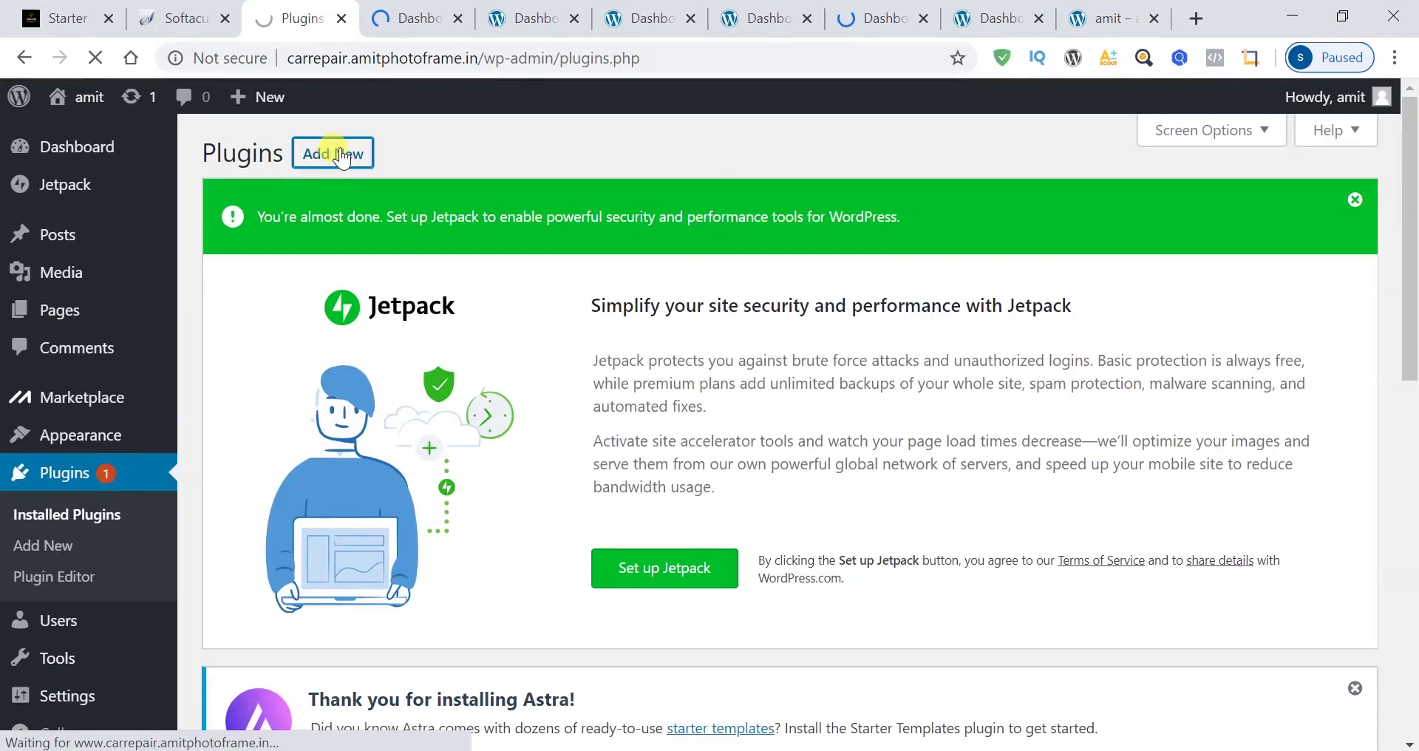
{"action": "scroll", "coordinate": [473, 373], "scroll_direction": "down", "scroll_amount": 3}
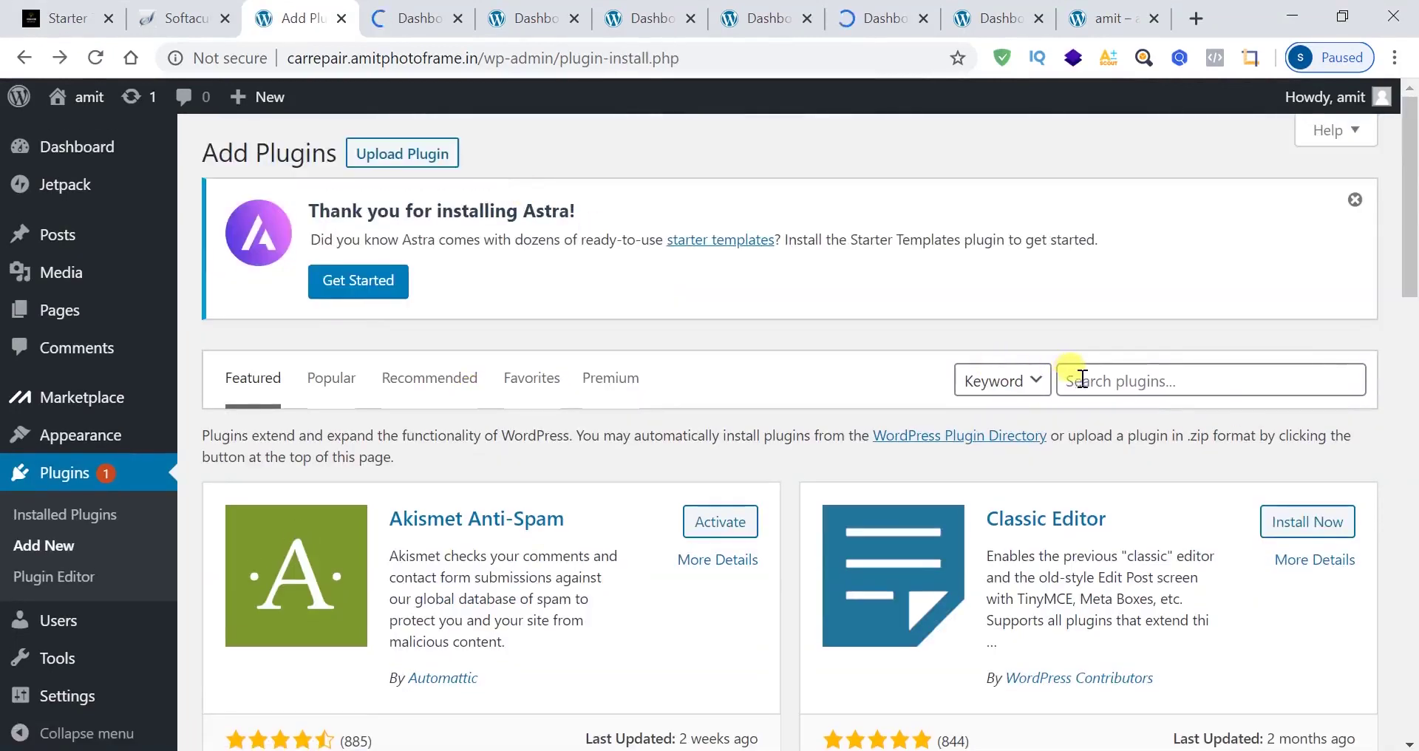
{"action": "left_click", "coordinate": [1087, 379]}
{"action": "type", "text": "ast"}
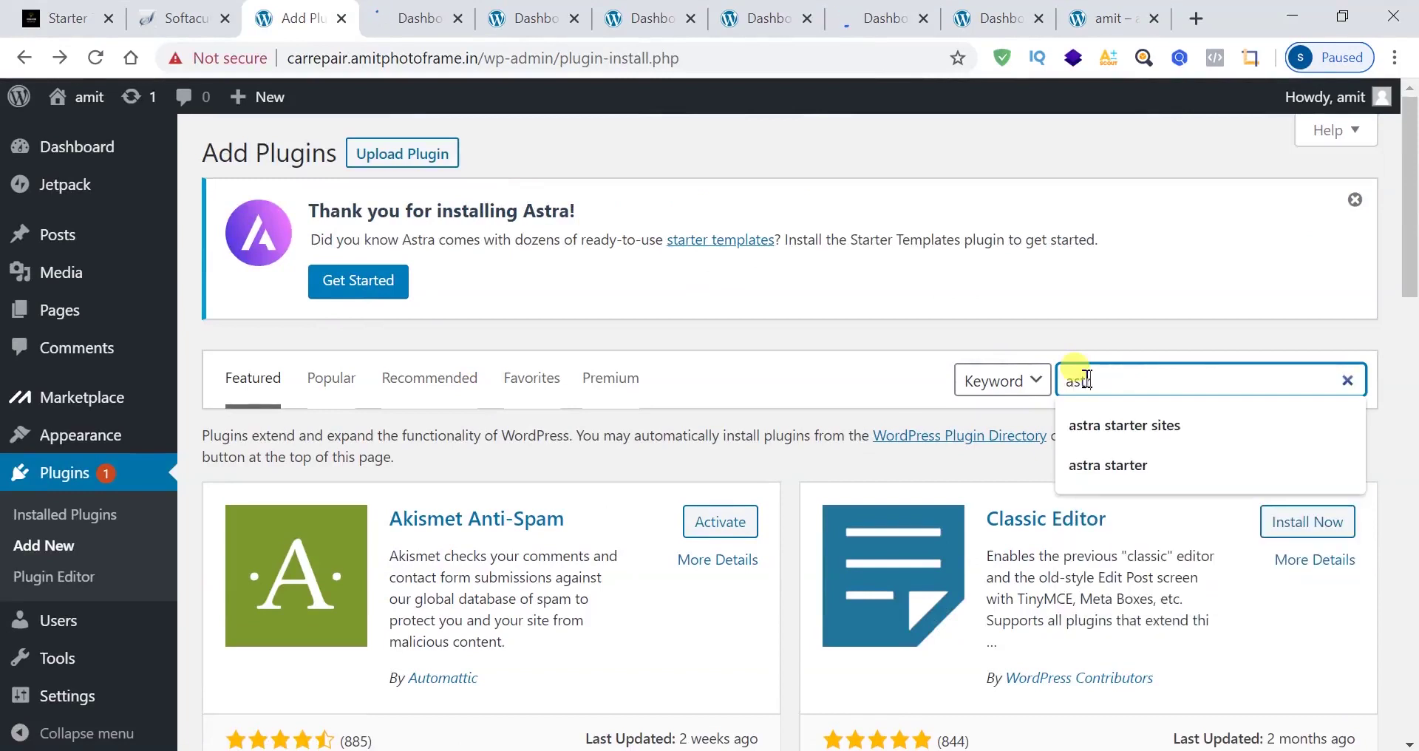
{"action": "type", "text": "r"}
{"action": "key", "text": "Return"}
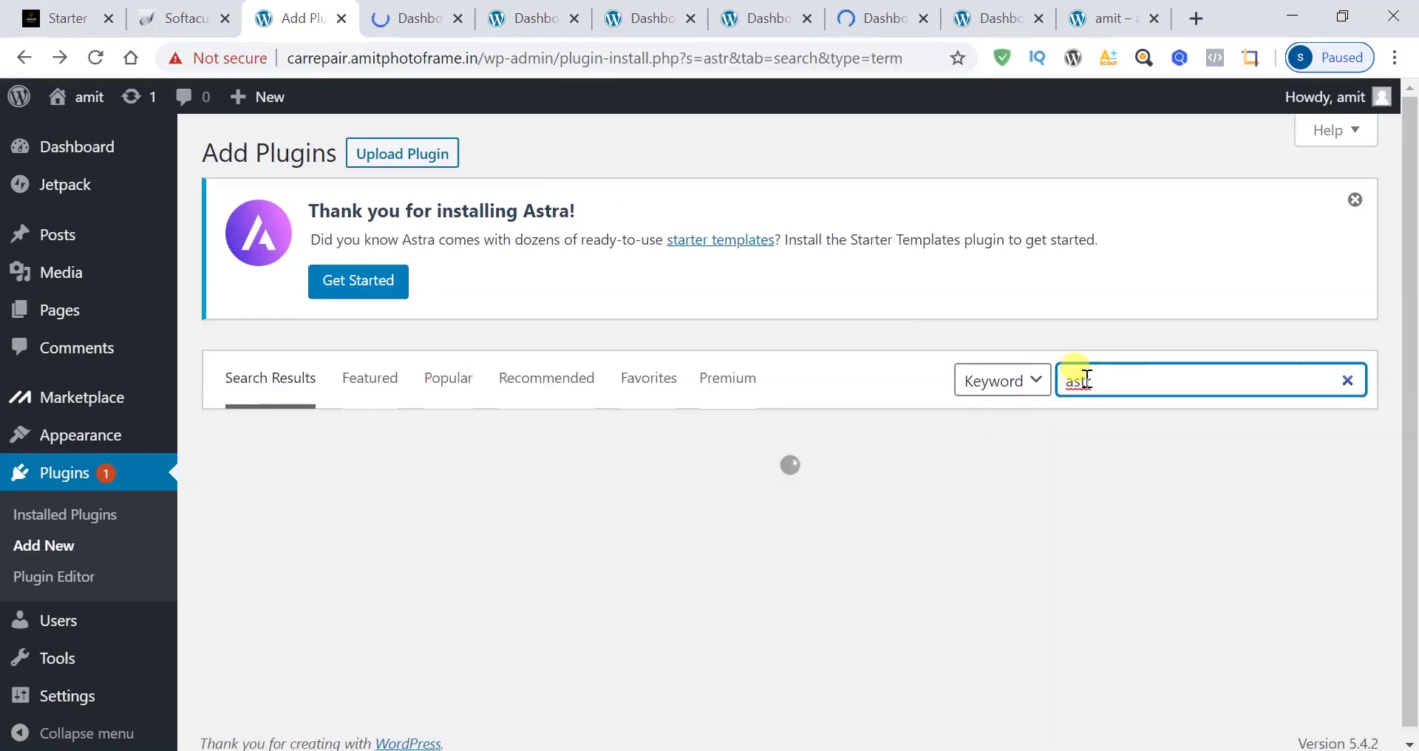
{"action": "type", "text": "a"}
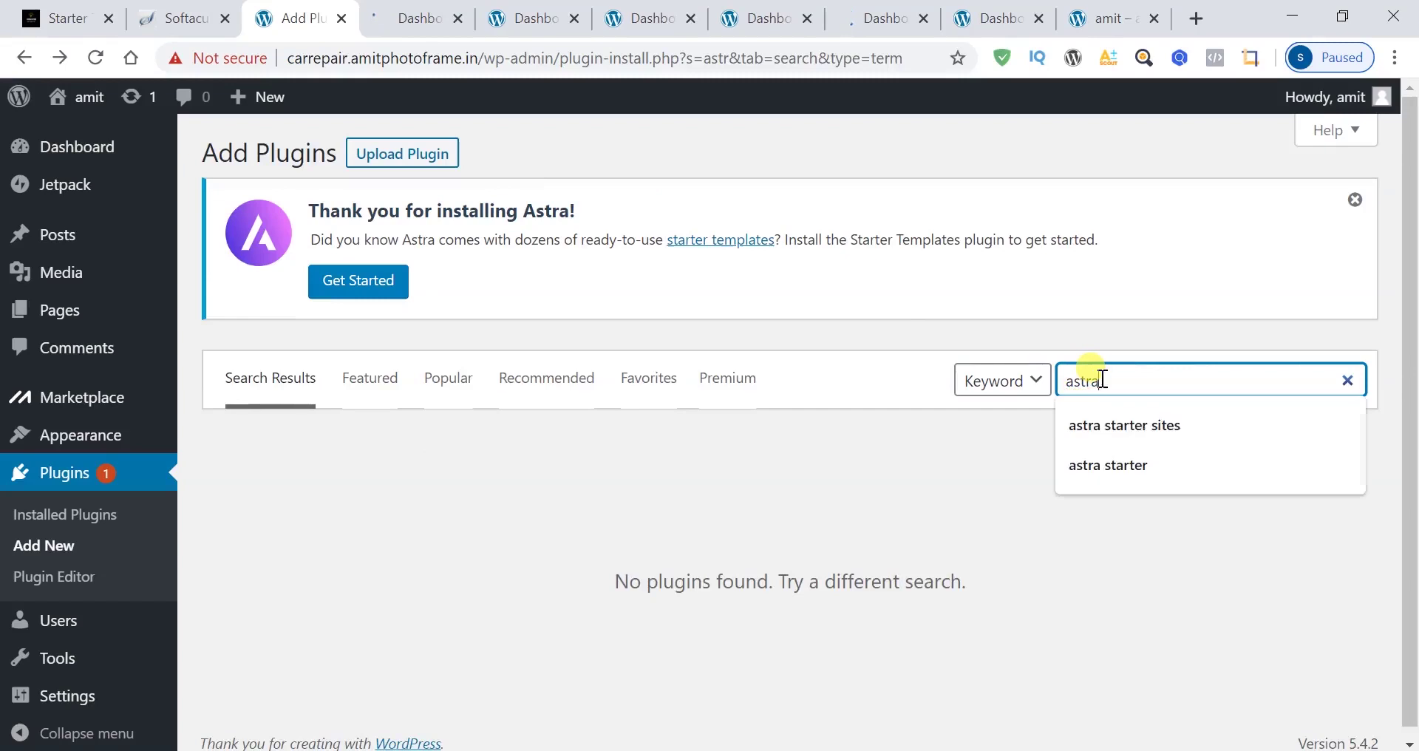
{"action": "key", "text": "Down"}
{"action": "key", "text": "Escape"}
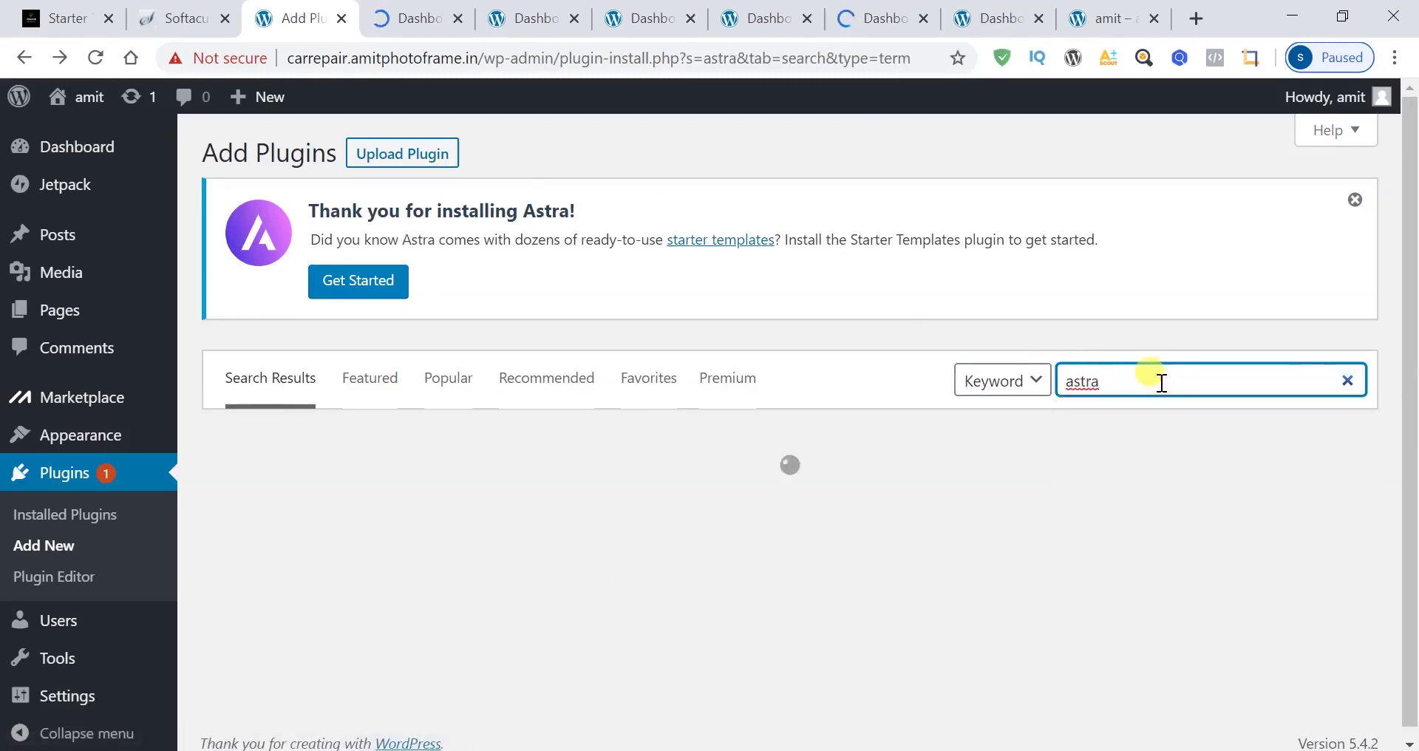
{"action": "type", "text": "st"}
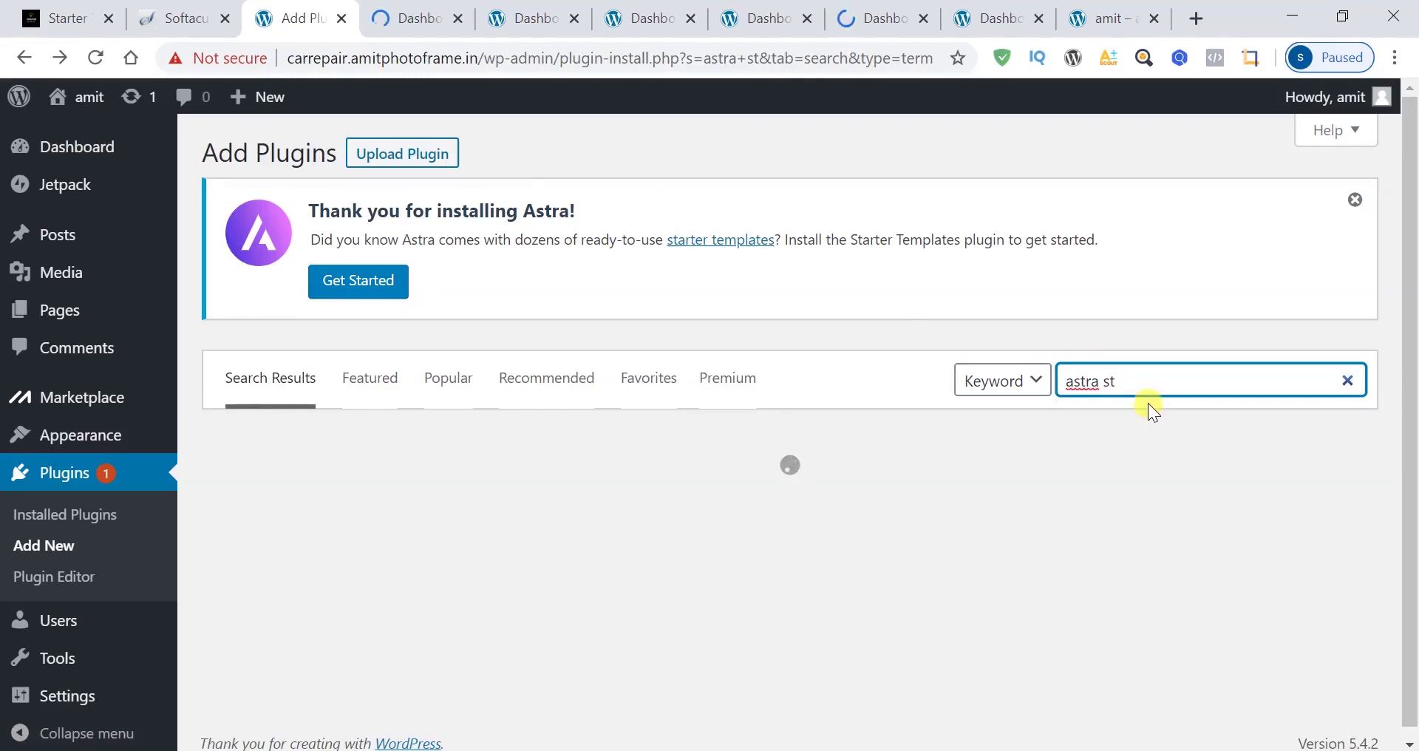
{"action": "type", "text": "arter site"}
{"action": "left_click", "coordinate": [1150, 406]}
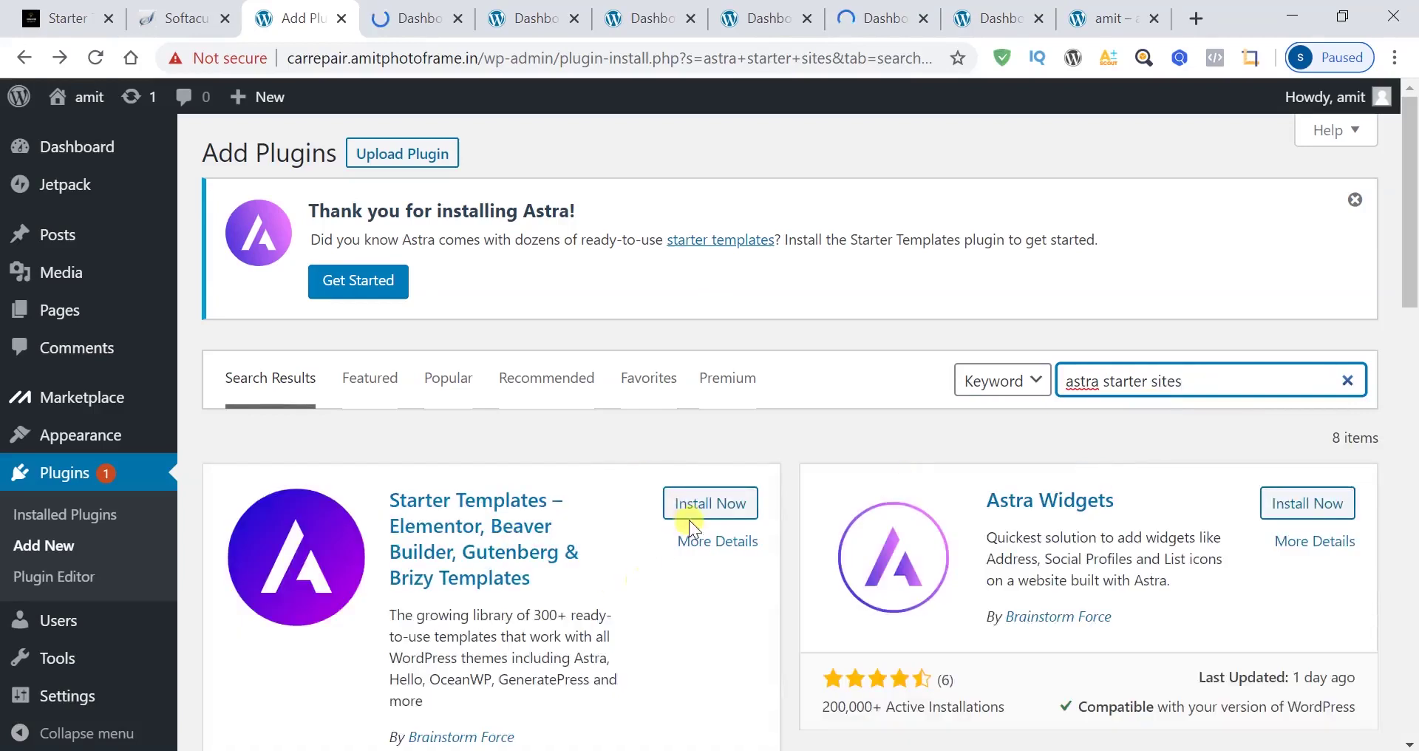
{"action": "left_click", "coordinate": [691, 519]}
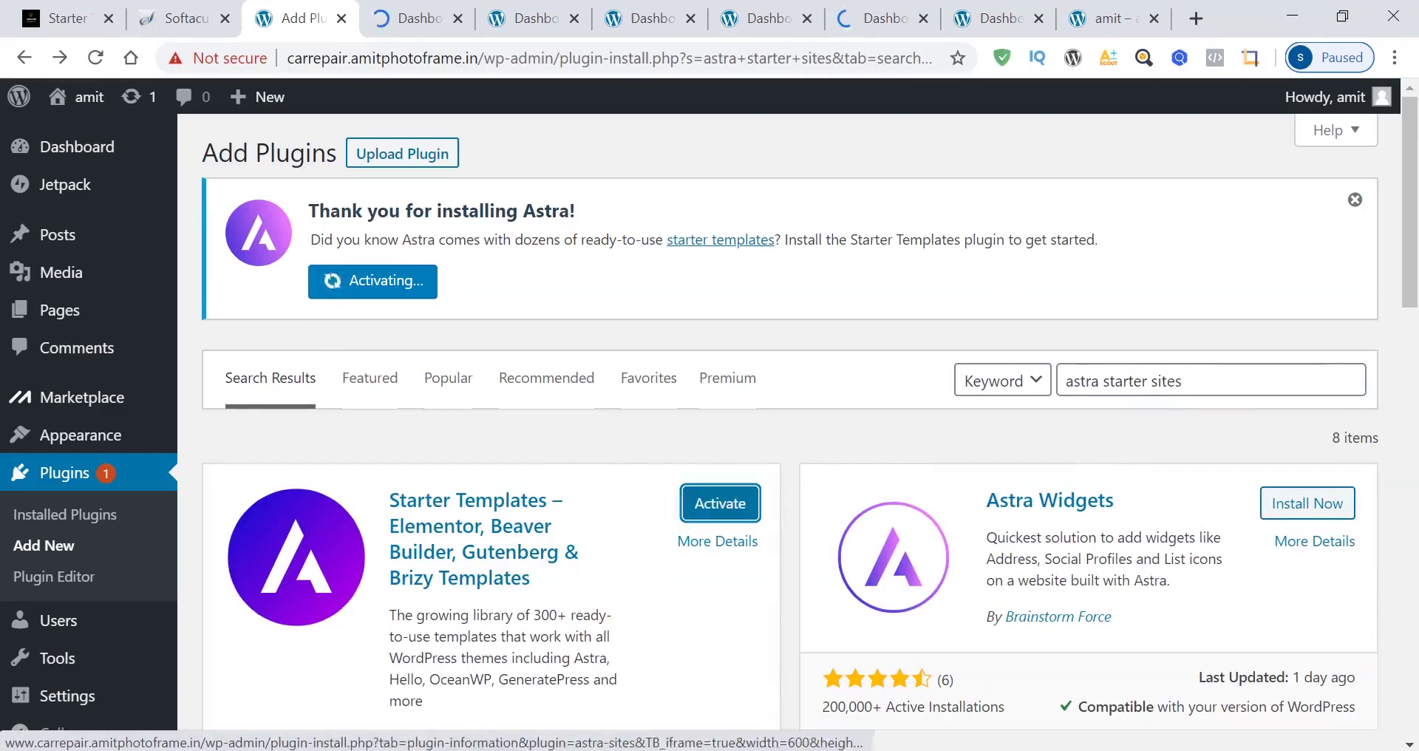
{"action": "left_click", "coordinate": [718, 491]}
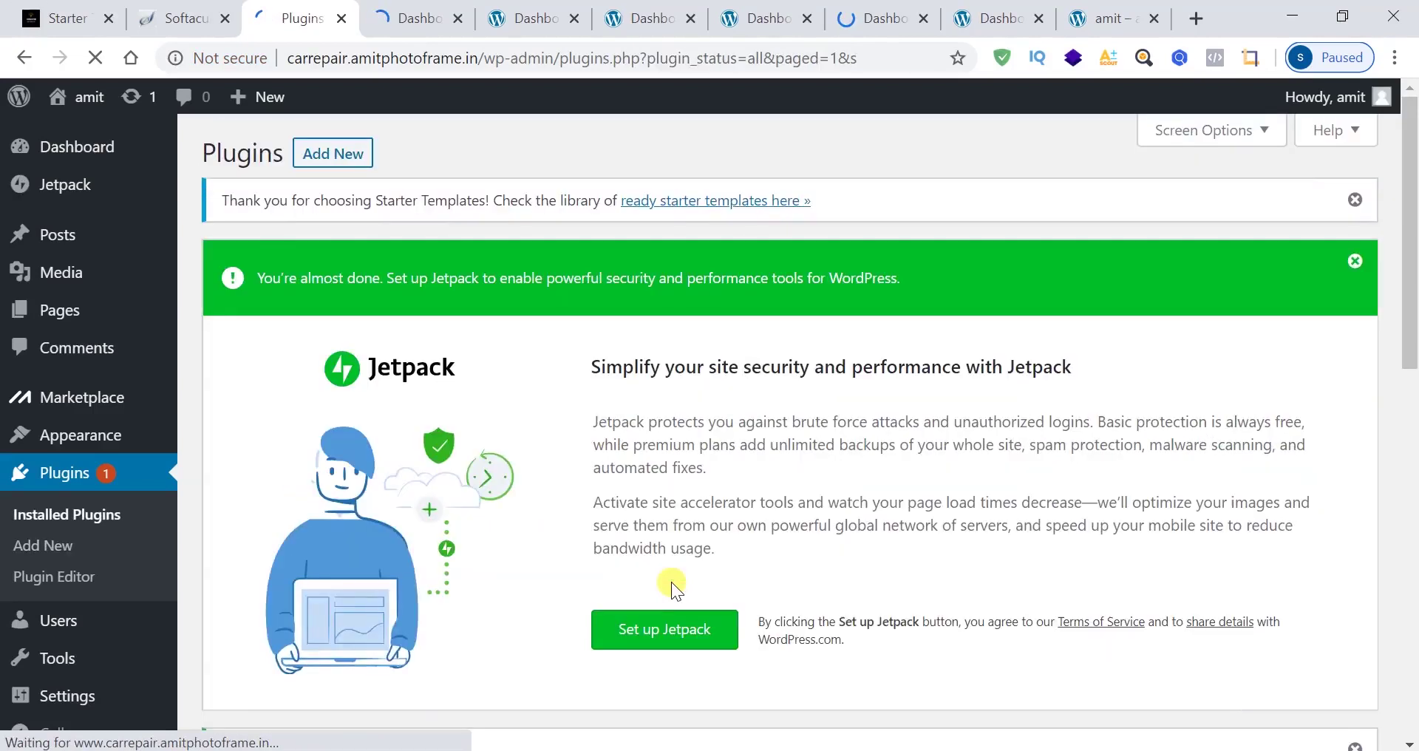
Deactivate the MOJO Marketplace plugin with the Deactivate bulk action
{"action": "scroll", "coordinate": [672, 583], "scroll_direction": "down", "scroll_amount": 13}
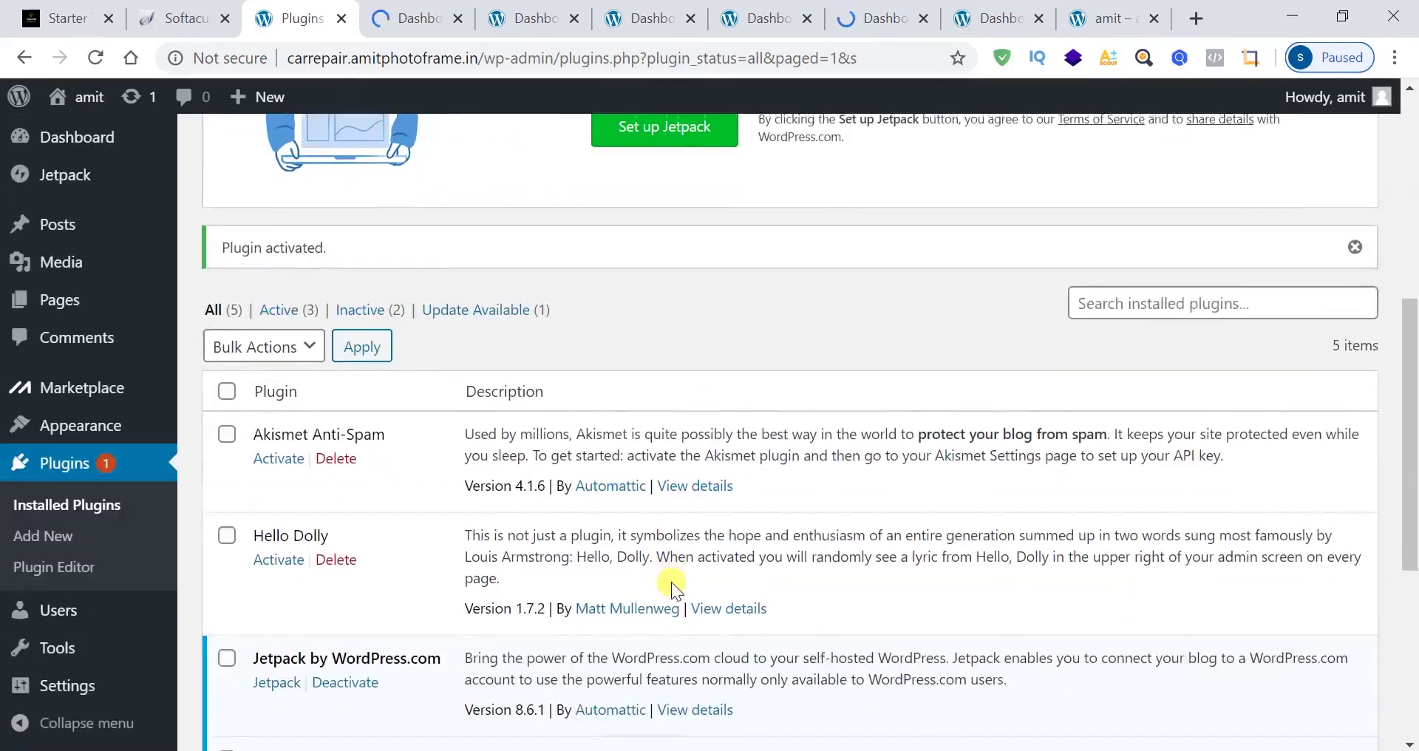
{"action": "scroll", "coordinate": [671, 583], "scroll_direction": "down", "scroll_amount": 3}
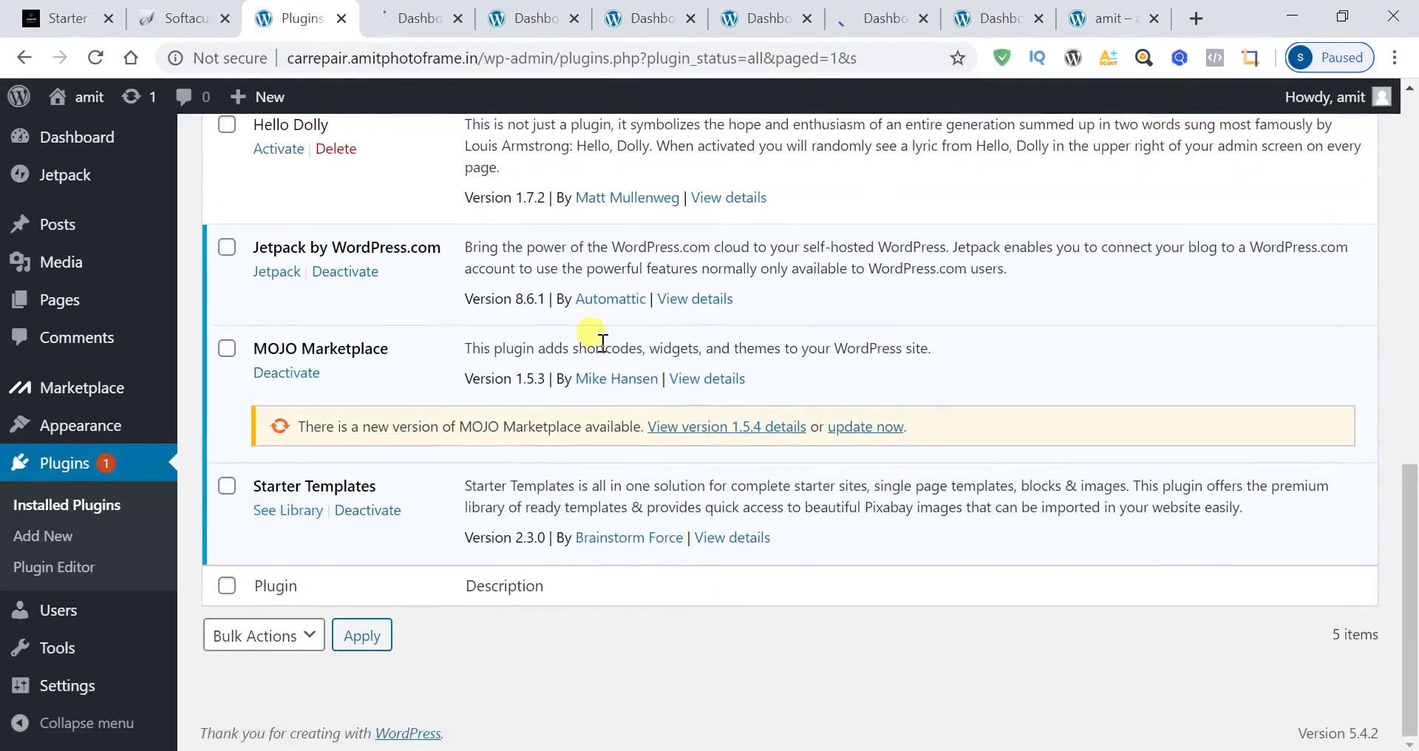
{"action": "left_click", "coordinate": [226, 349]}
{"action": "scroll", "coordinate": [237, 374], "scroll_direction": "up", "scroll_amount": 2}
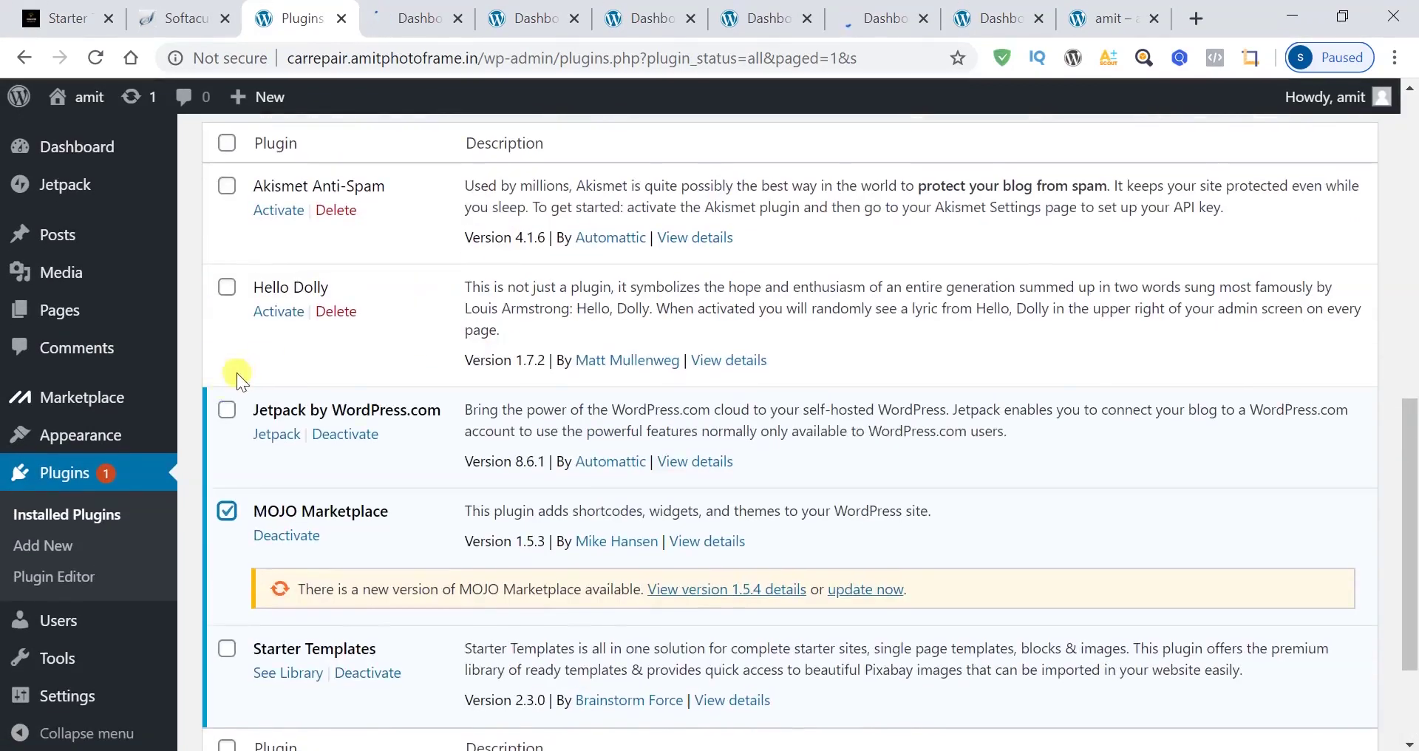
{"action": "scroll", "coordinate": [223, 295], "scroll_direction": "up", "scroll_amount": 3}
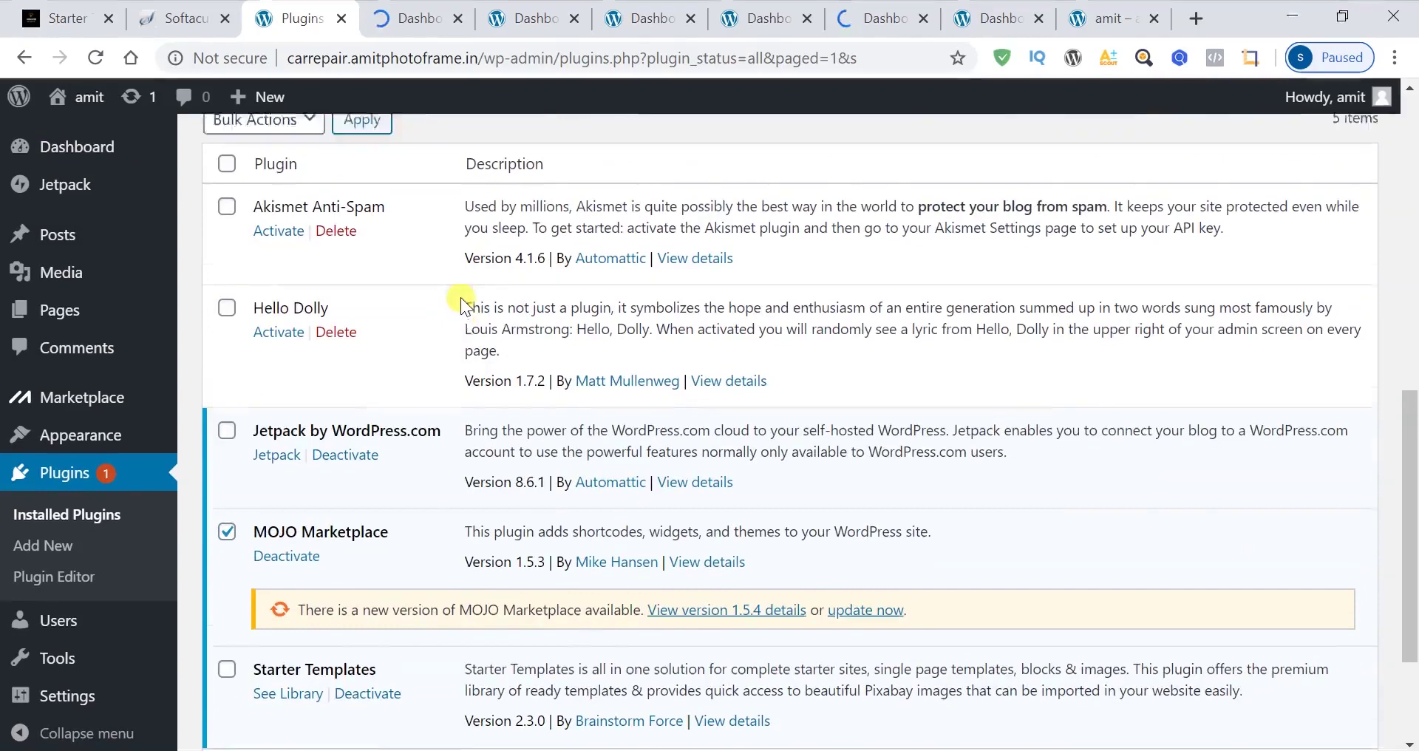
{"action": "left_click", "coordinate": [297, 282]}
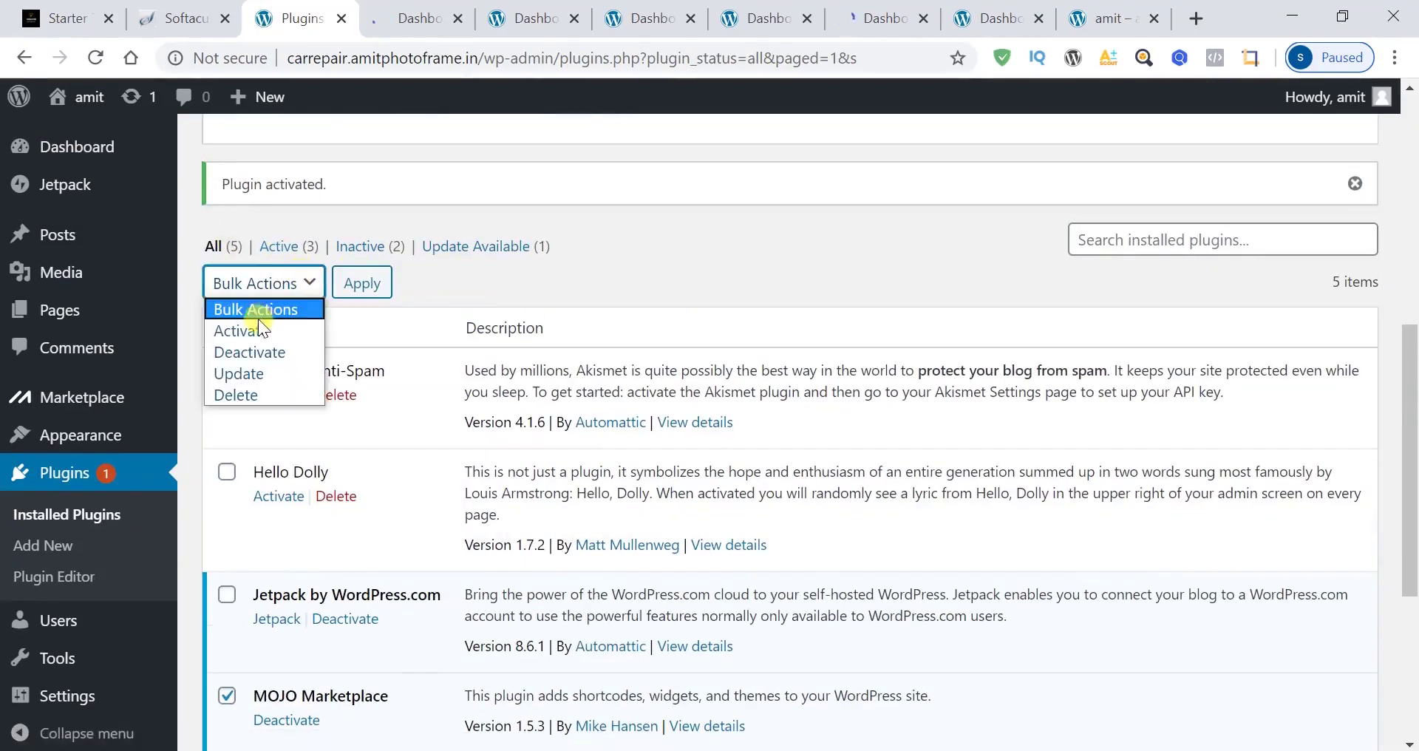
{"action": "left_click", "coordinate": [267, 352]}
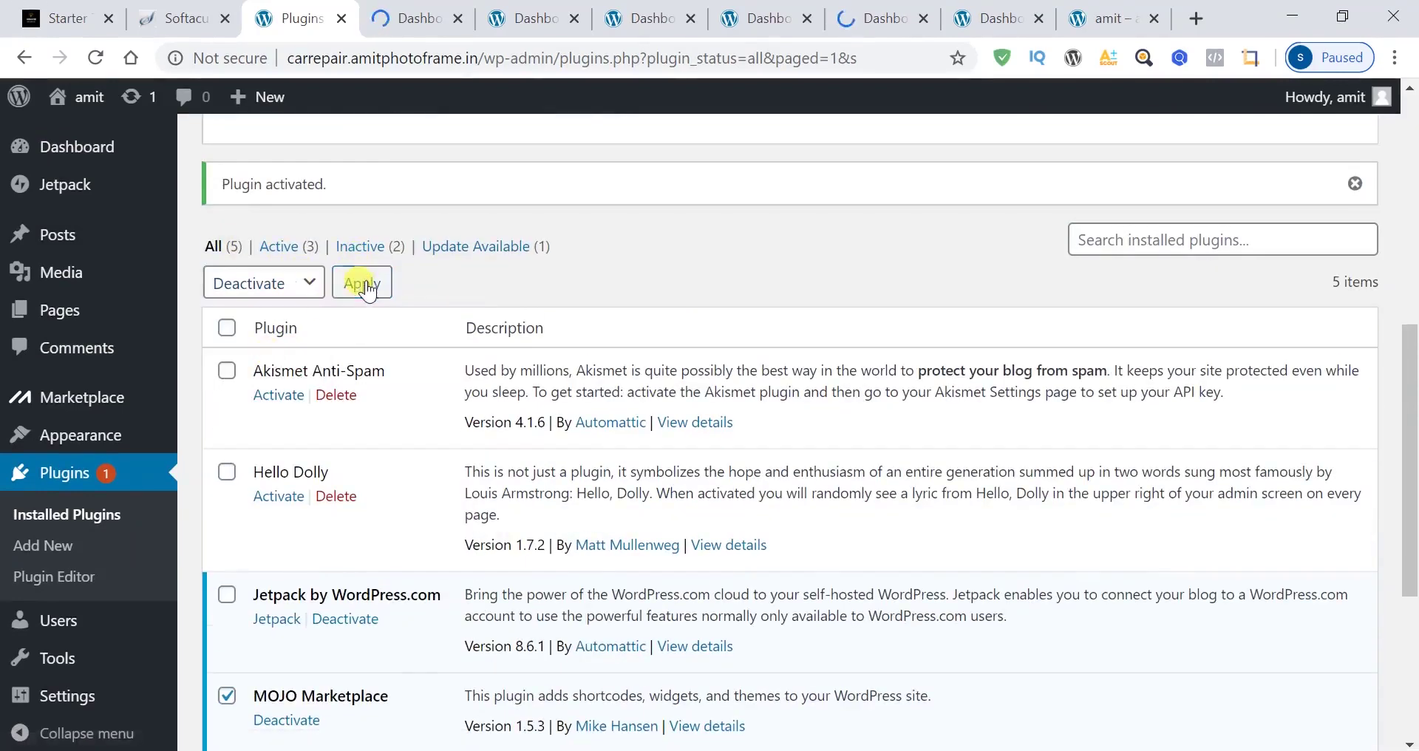
{"action": "left_click", "coordinate": [362, 283]}
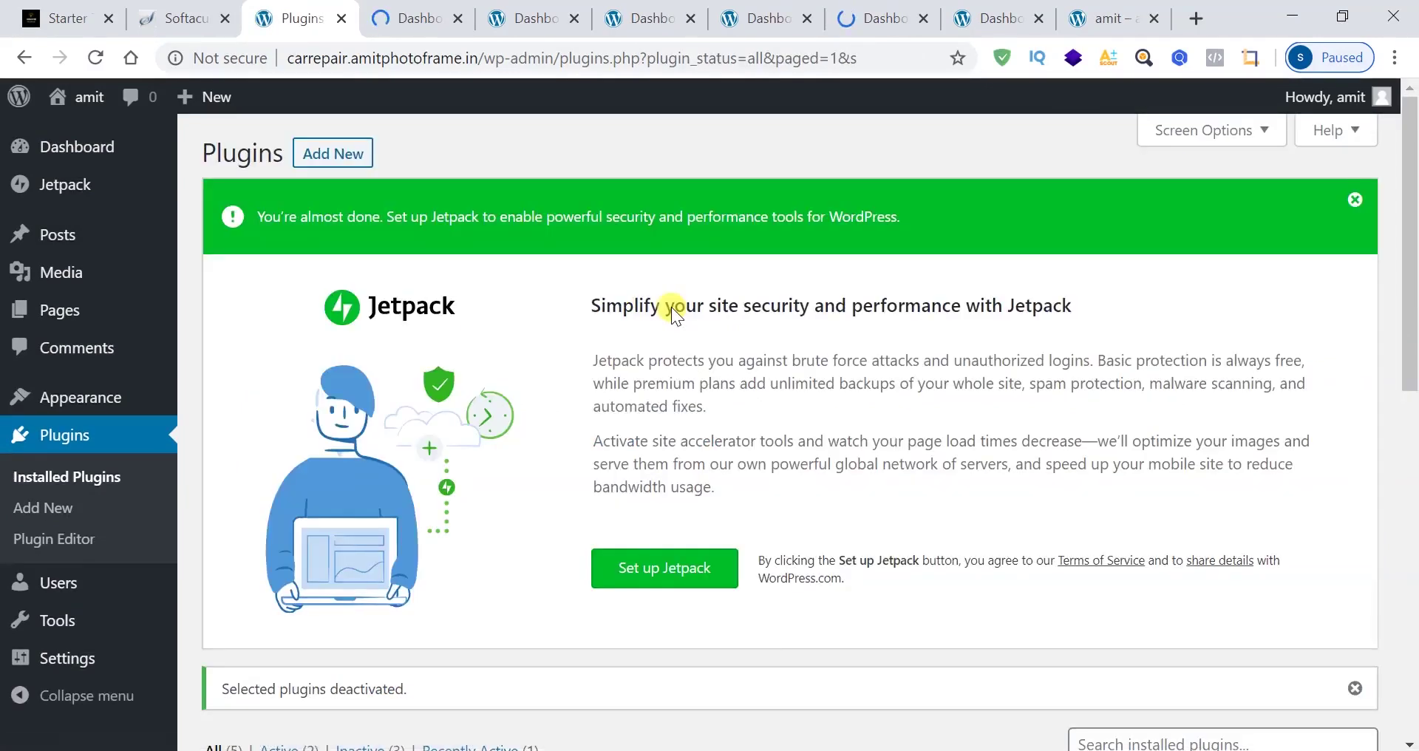
Bulk-delete MOJO Marketplace, Jetpack, Hello Dolly and Akismet Anti-Spam, confirming removal of their data
{"action": "scroll", "coordinate": [671, 307], "scroll_direction": "down", "scroll_amount": 7}
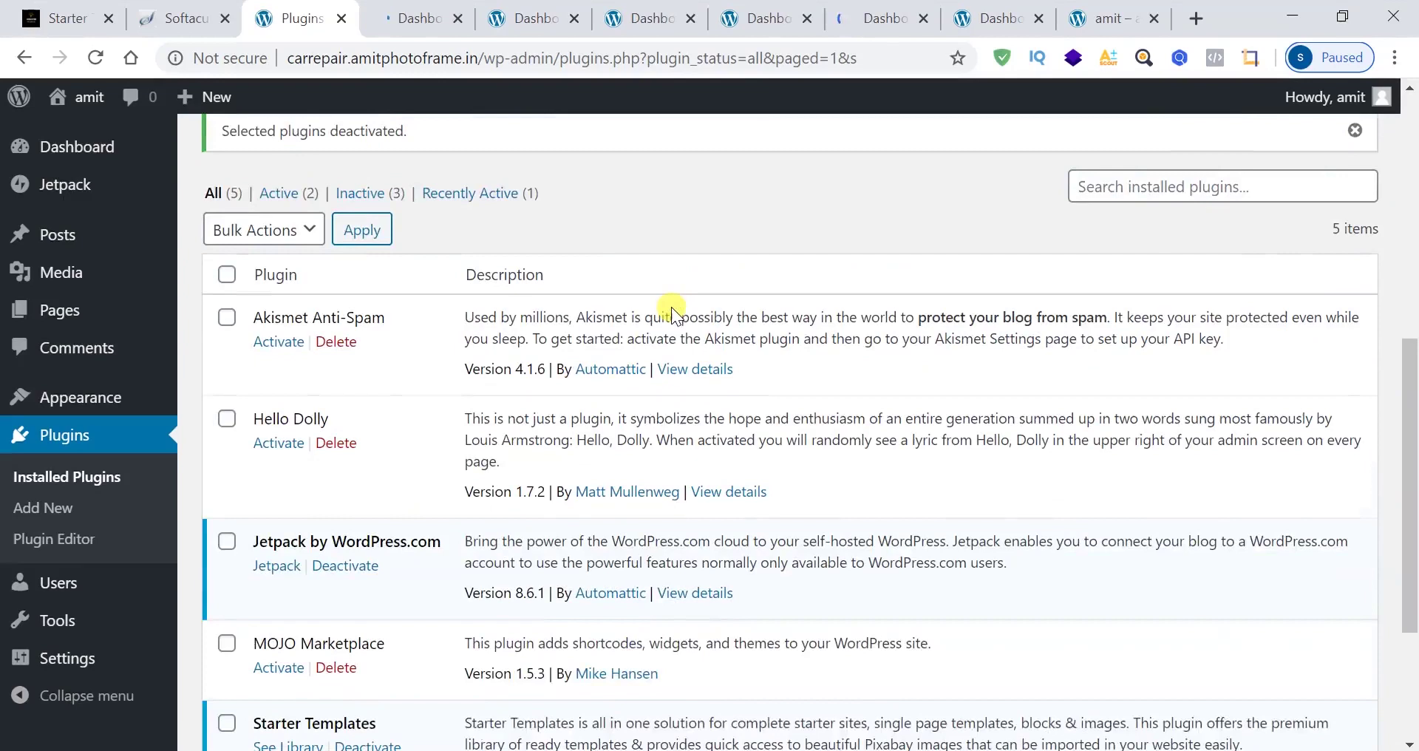
{"action": "scroll", "coordinate": [671, 308], "scroll_direction": "down", "scroll_amount": 1}
{"action": "left_click", "coordinate": [226, 458]}
{"action": "left_click", "coordinate": [226, 358]}
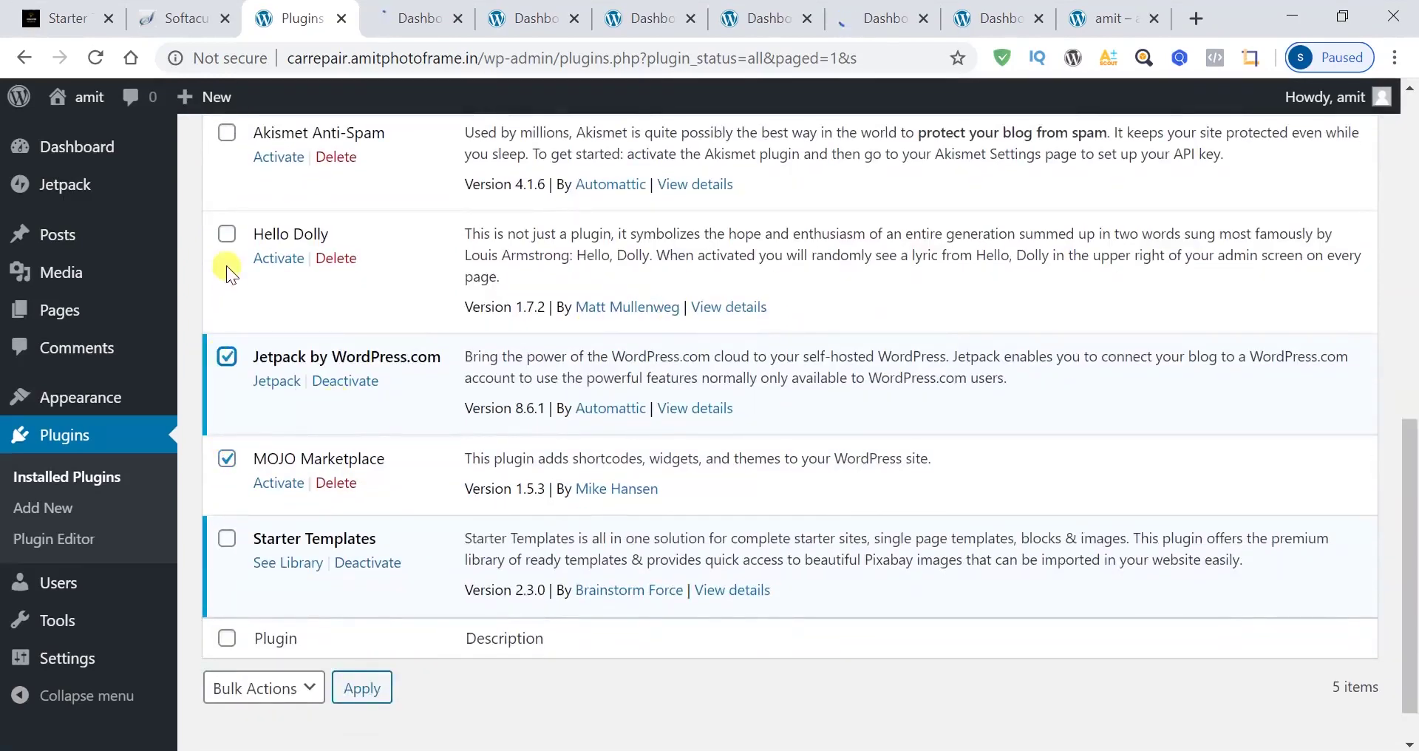
{"action": "left_click", "coordinate": [226, 236]}
{"action": "left_click", "coordinate": [226, 133]}
{"action": "scroll", "coordinate": [464, 291], "scroll_direction": "up", "scroll_amount": 1}
{"action": "scroll", "coordinate": [464, 290], "scroll_direction": "up", "scroll_amount": 2}
{"action": "left_click", "coordinate": [270, 319]}
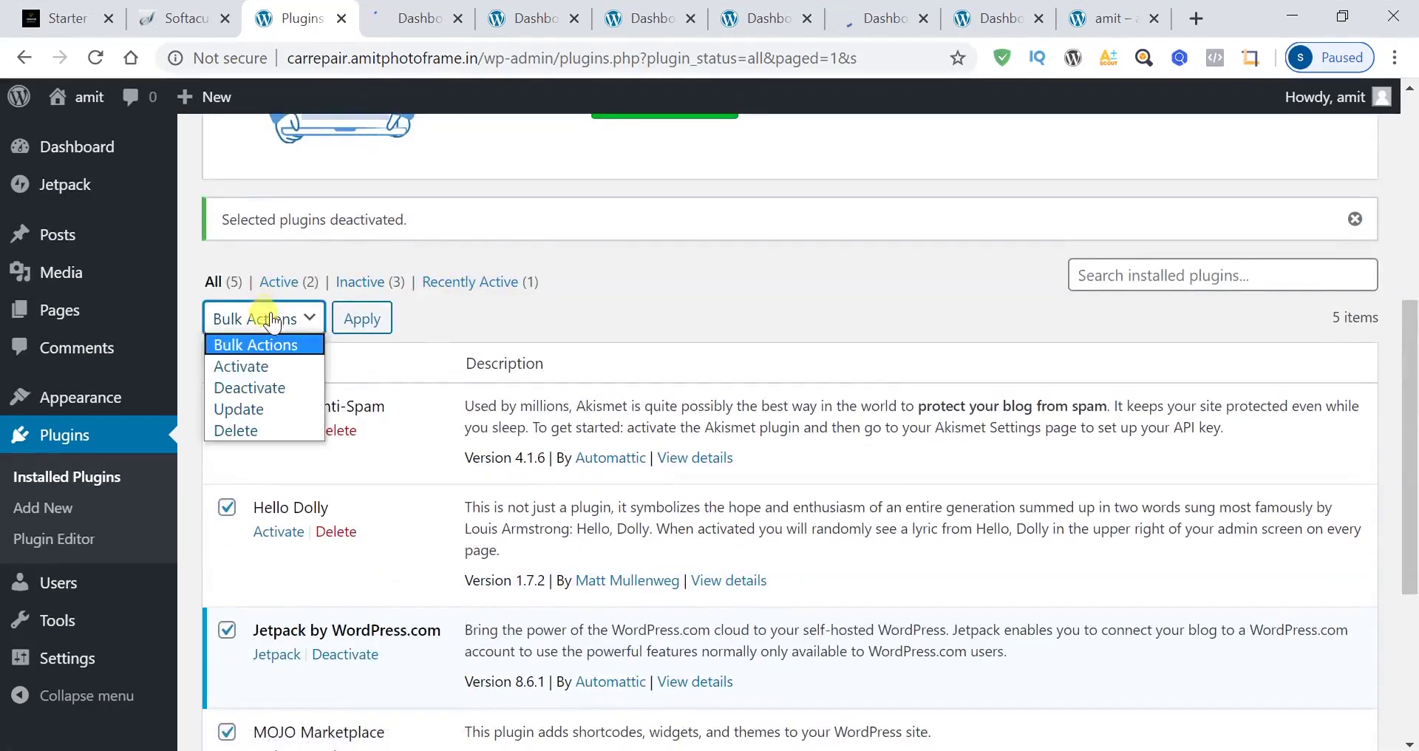
{"action": "left_click", "coordinate": [268, 427]}
{"action": "left_click", "coordinate": [354, 332]}
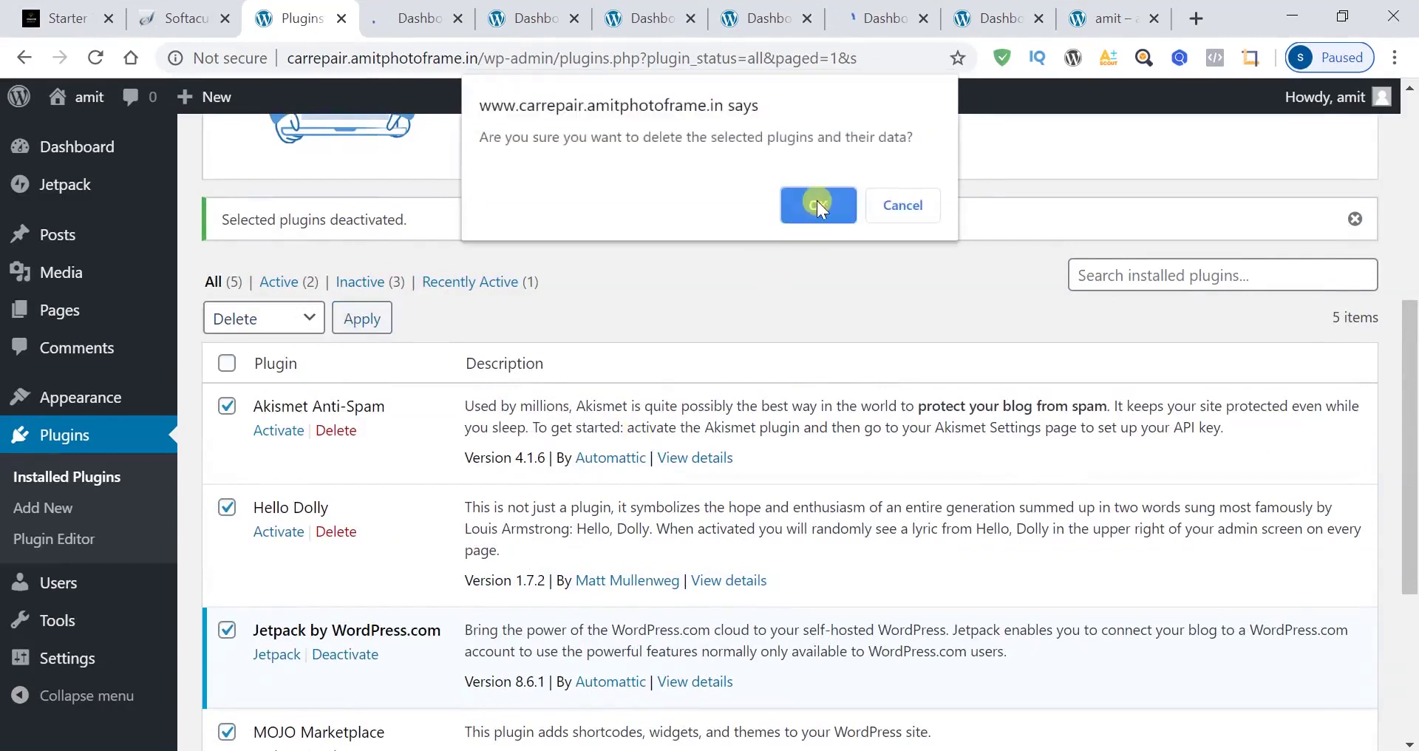
{"action": "left_click", "coordinate": [814, 201]}
Deactivate Jetpack and delete it along with its data
{"action": "scroll", "coordinate": [651, 488], "scroll_direction": "down", "scroll_amount": 4}
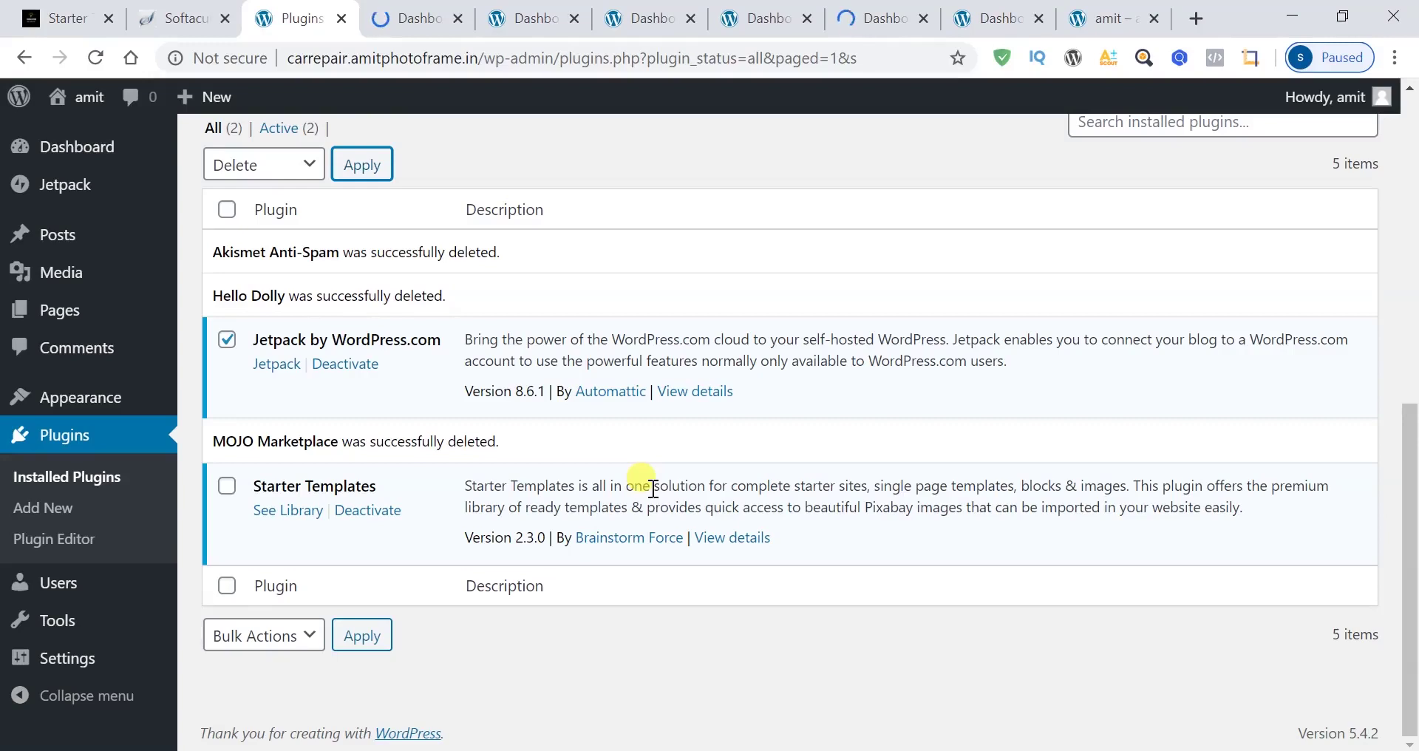
{"action": "left_click", "coordinate": [345, 363]}
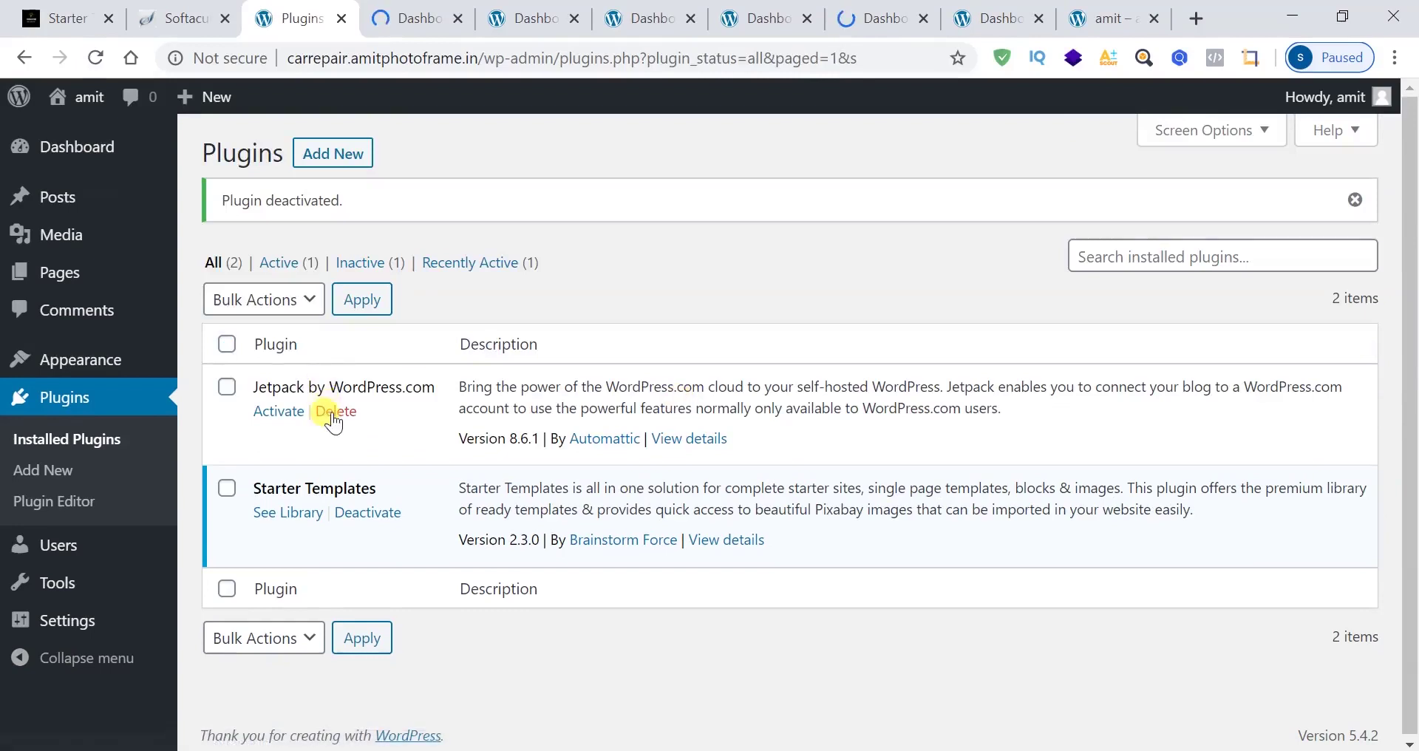
{"action": "left_click", "coordinate": [333, 414]}
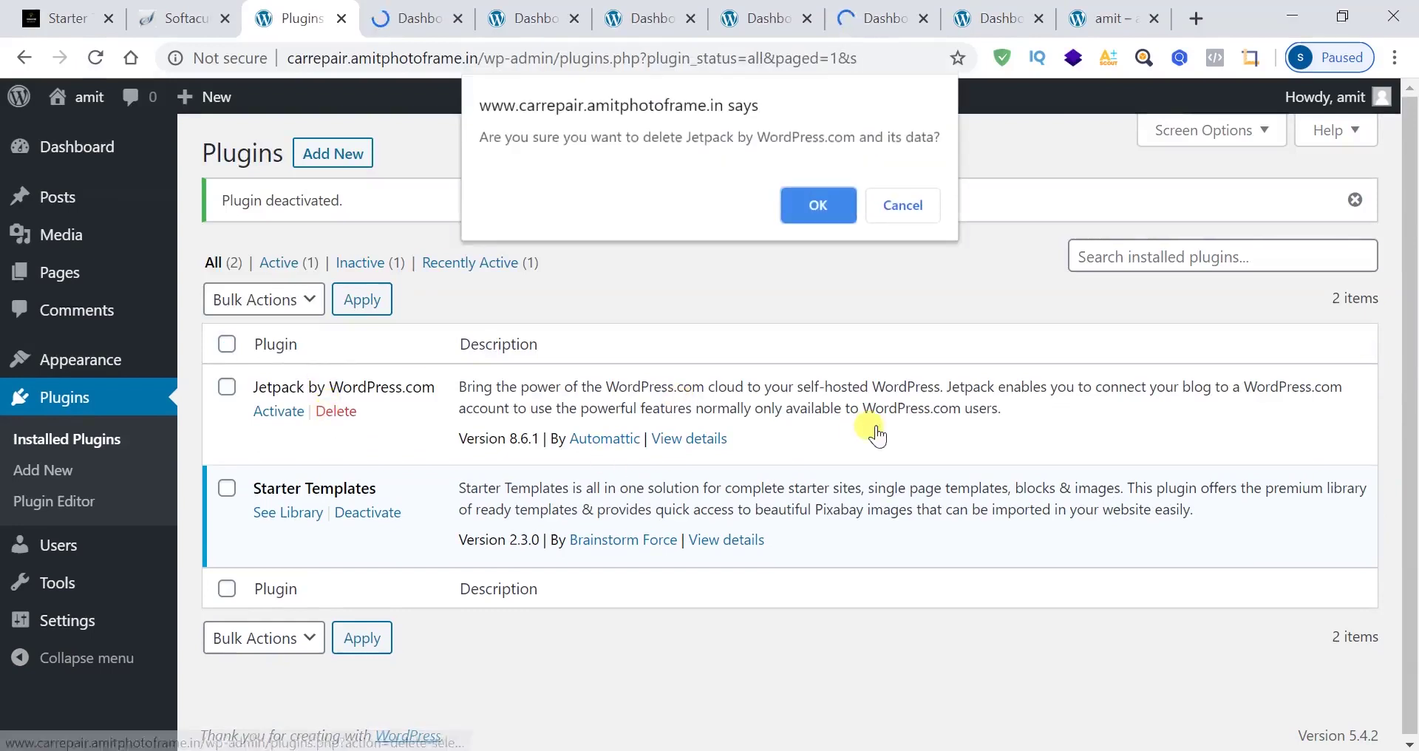
{"action": "left_click", "coordinate": [819, 204]}
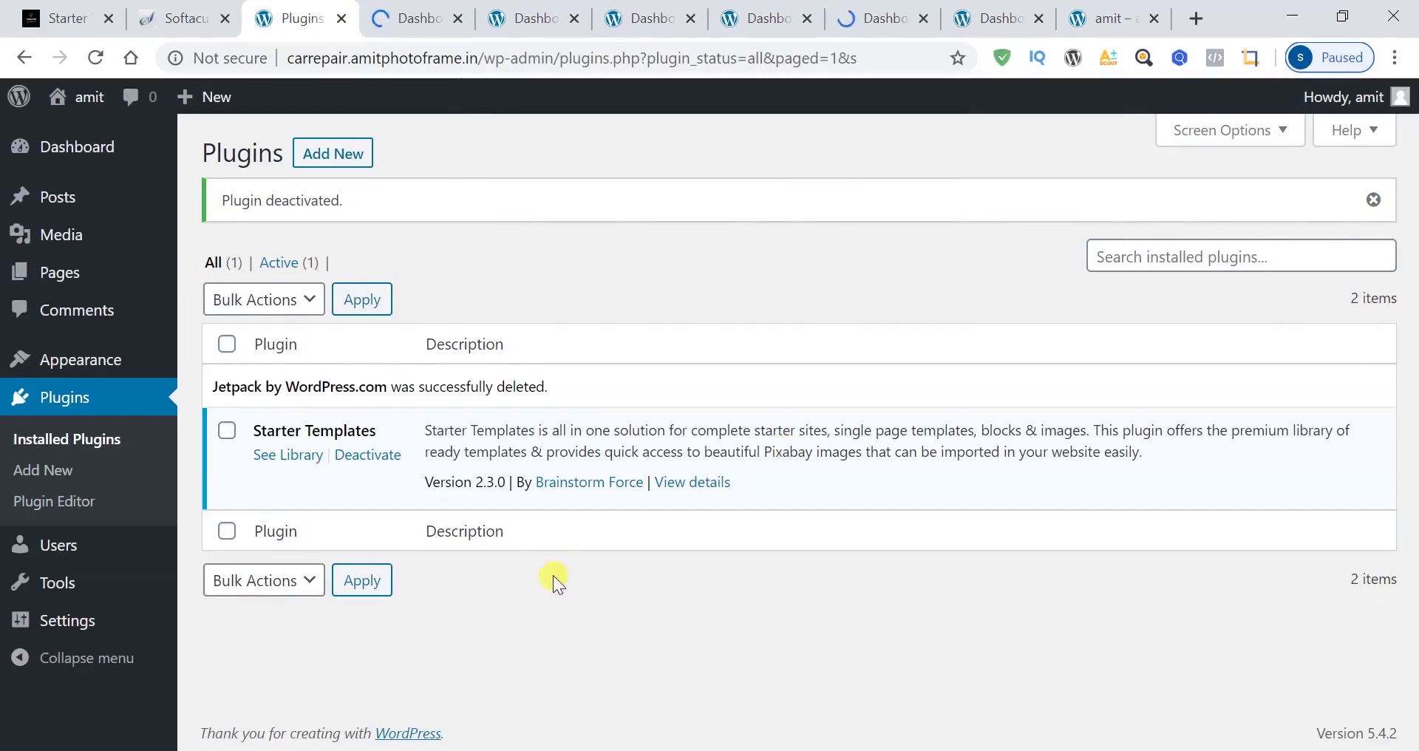
Open the Starter Templates library, choosing Elementor and filtering to Free templates
{"action": "left_click", "coordinate": [285, 457]}
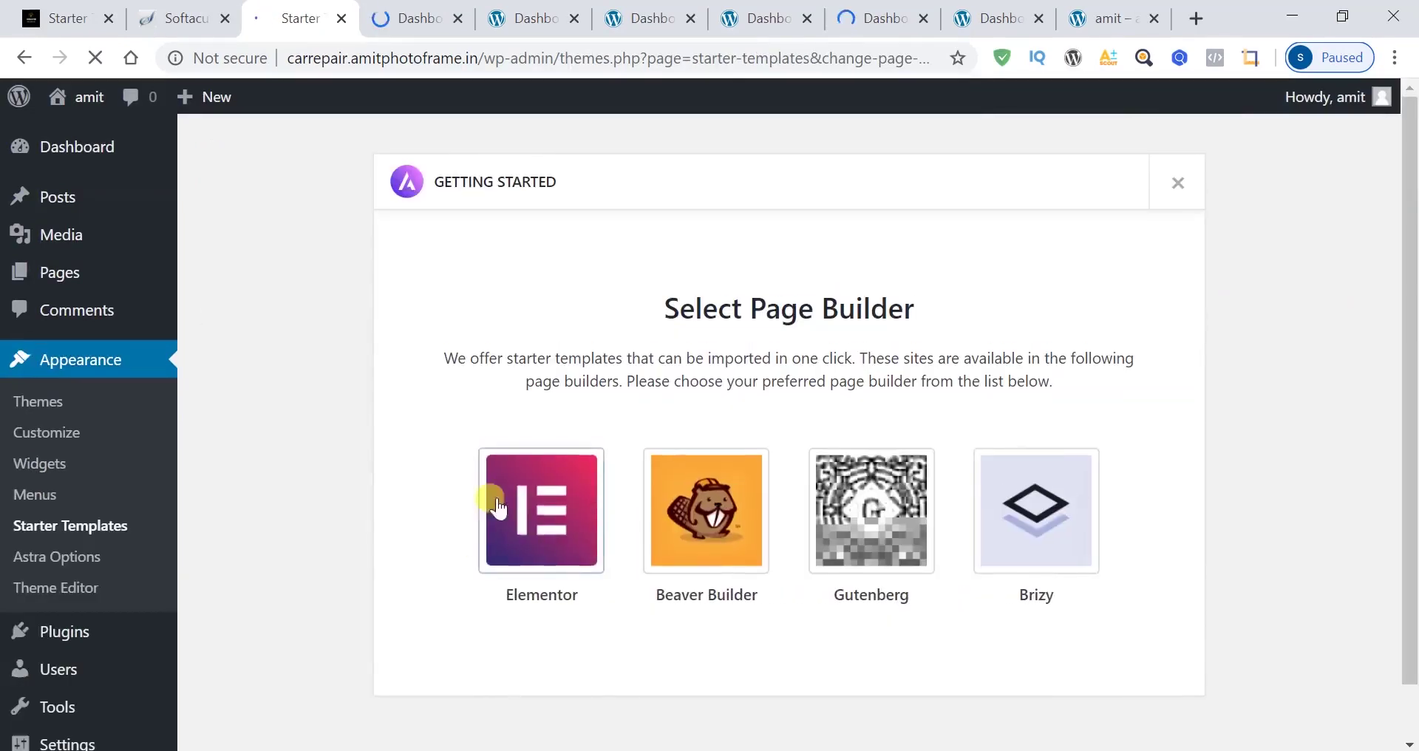
{"action": "left_click", "coordinate": [538, 507]}
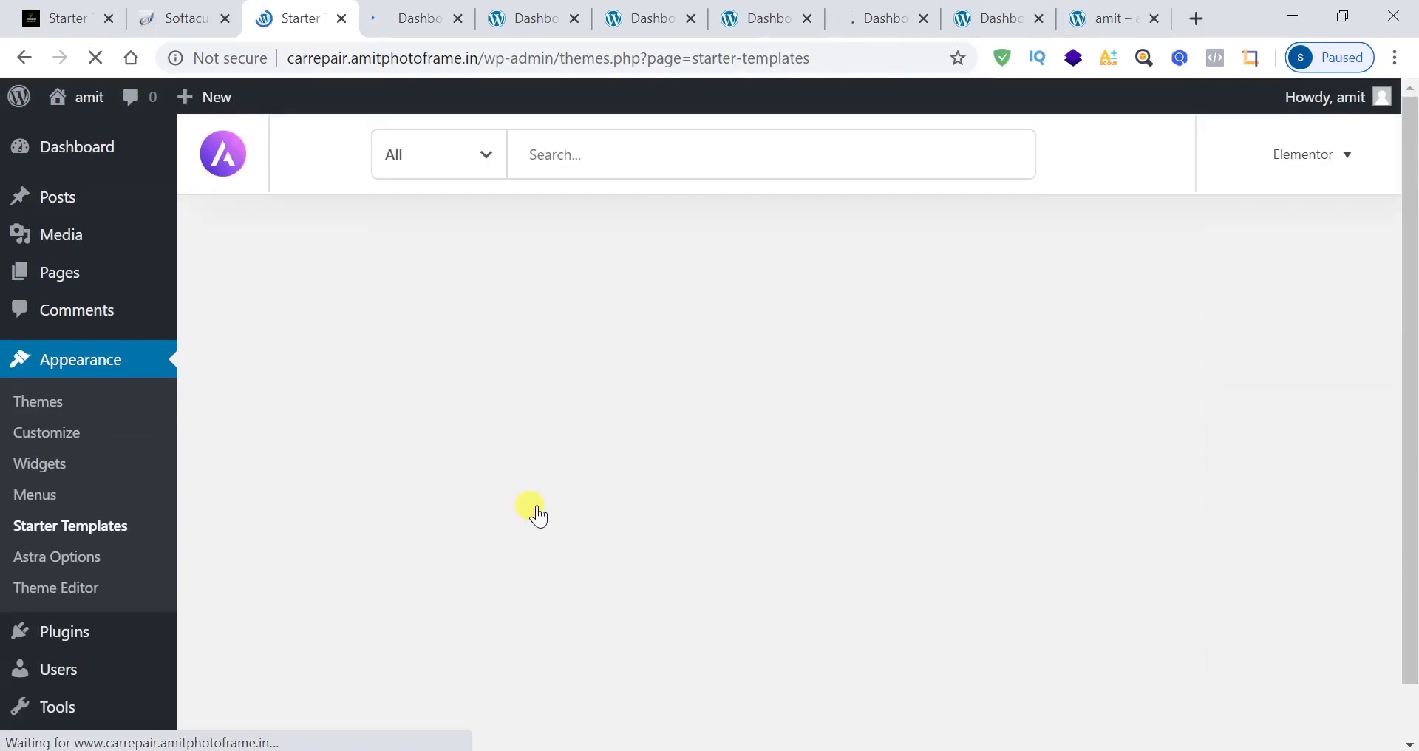
{"action": "left_click", "coordinate": [481, 156]}
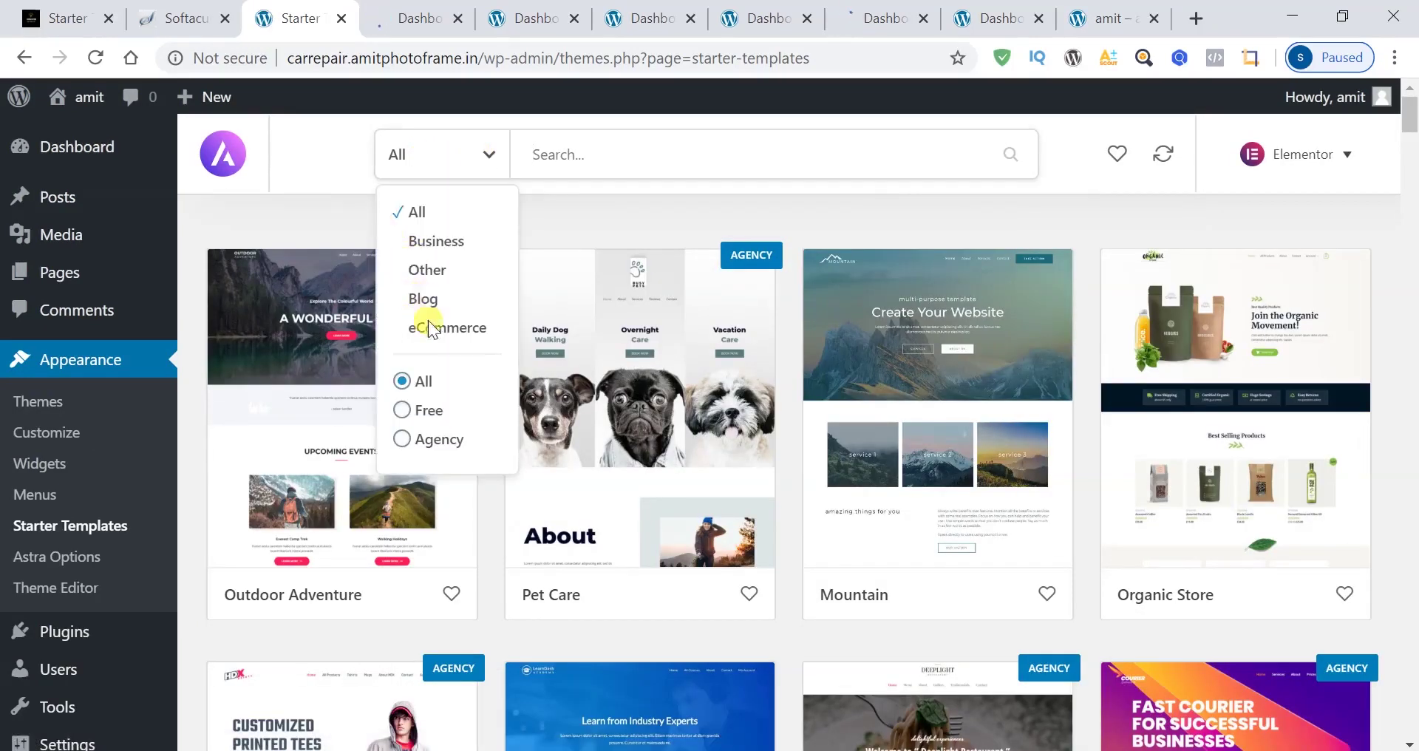
{"action": "left_click", "coordinate": [419, 411]}
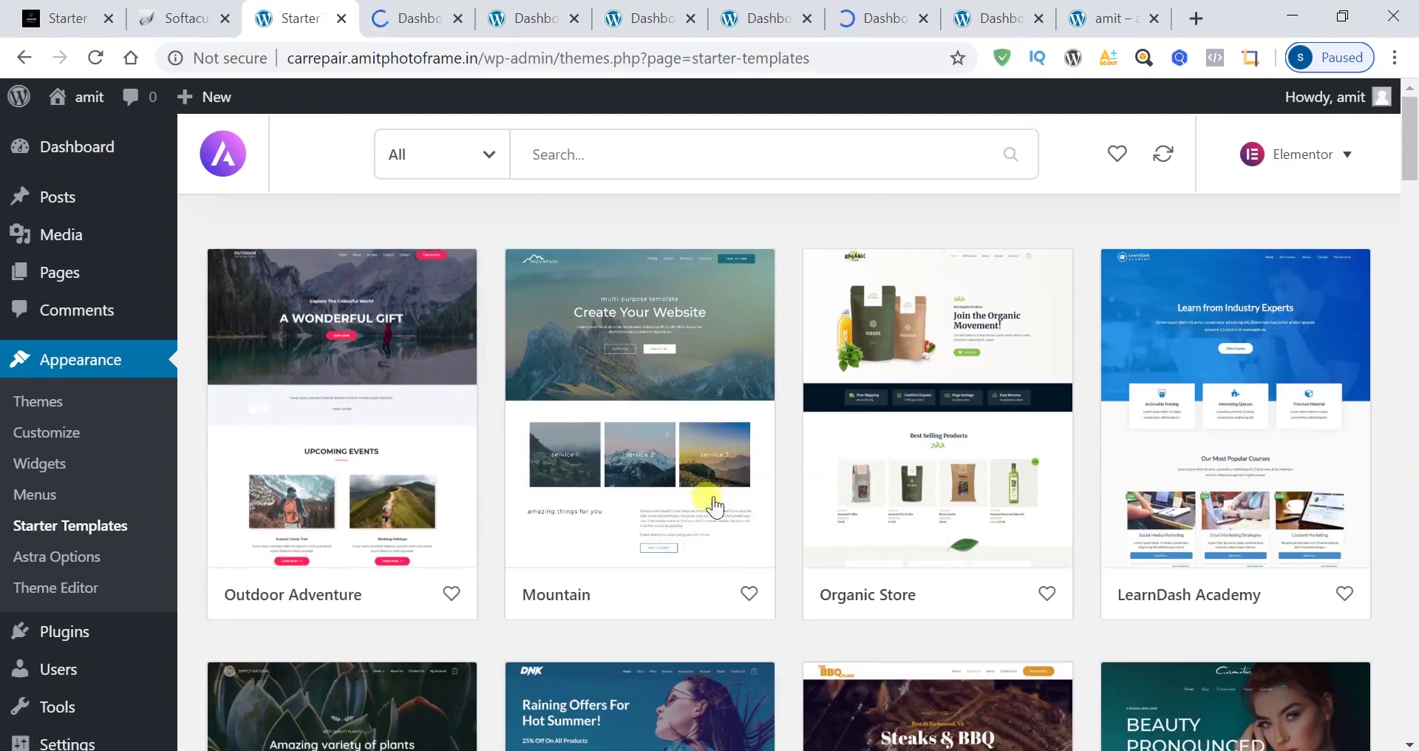
Scroll down the free templates and open the Car Repair template
{"action": "scroll", "coordinate": [797, 544], "scroll_direction": "down", "scroll_amount": 6}
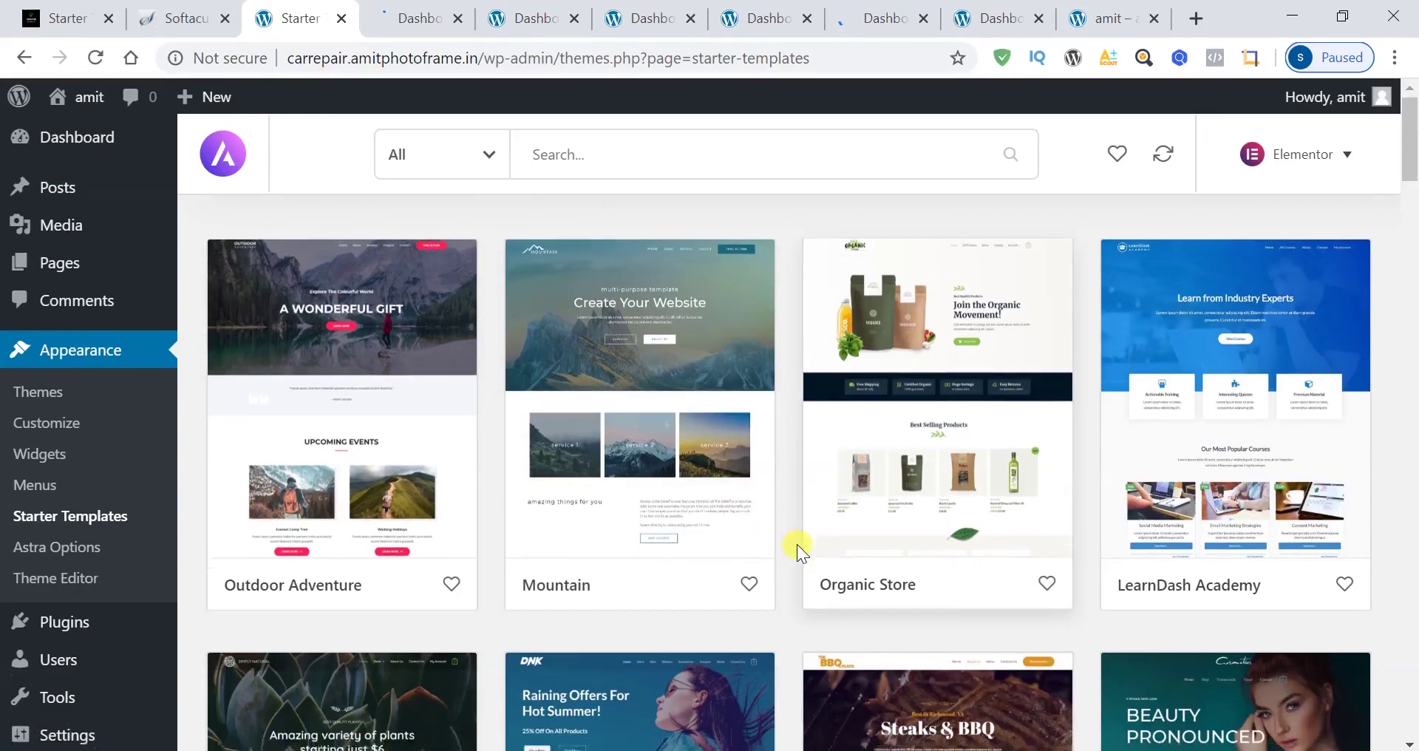
{"action": "scroll", "coordinate": [797, 544], "scroll_direction": "down", "scroll_amount": 5}
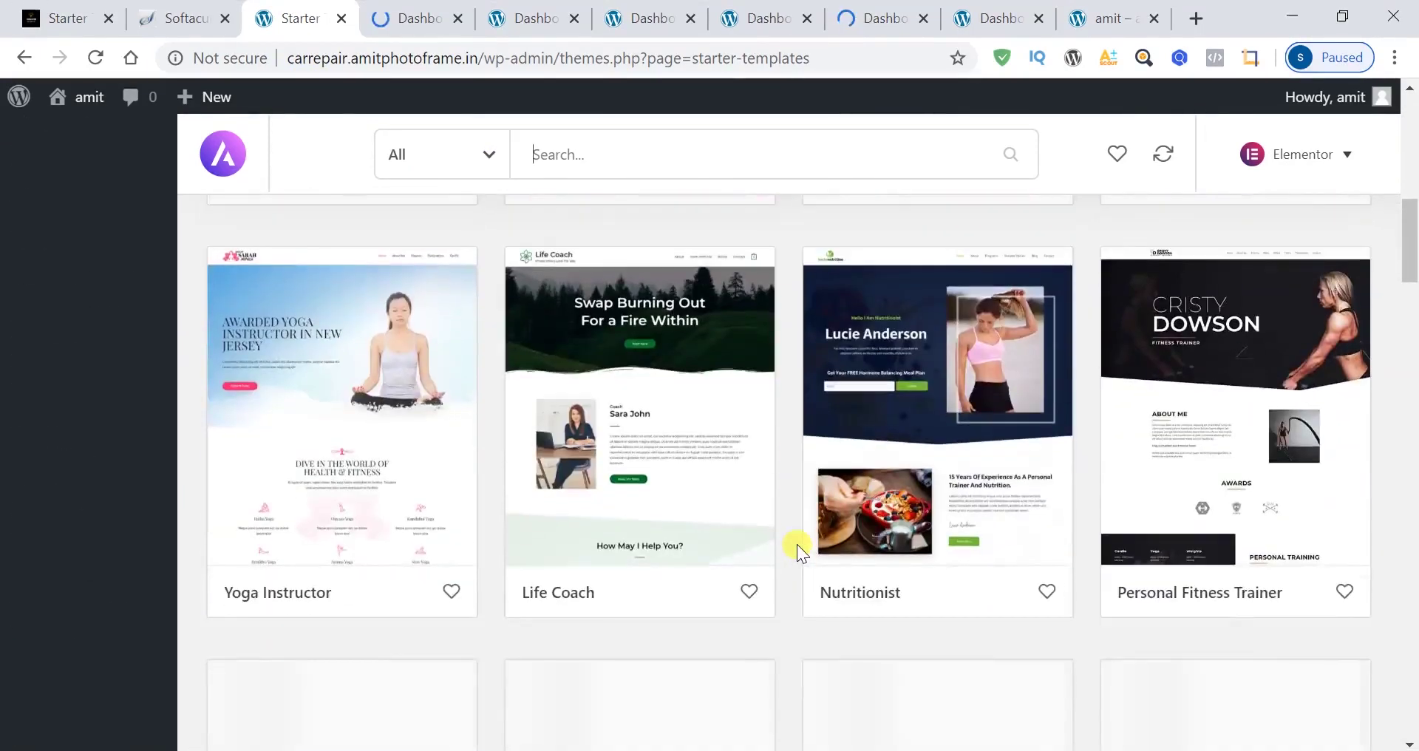
{"action": "scroll", "coordinate": [797, 544], "scroll_direction": "down", "scroll_amount": 5}
{"action": "scroll", "coordinate": [797, 544], "scroll_direction": "down", "scroll_amount": 5}
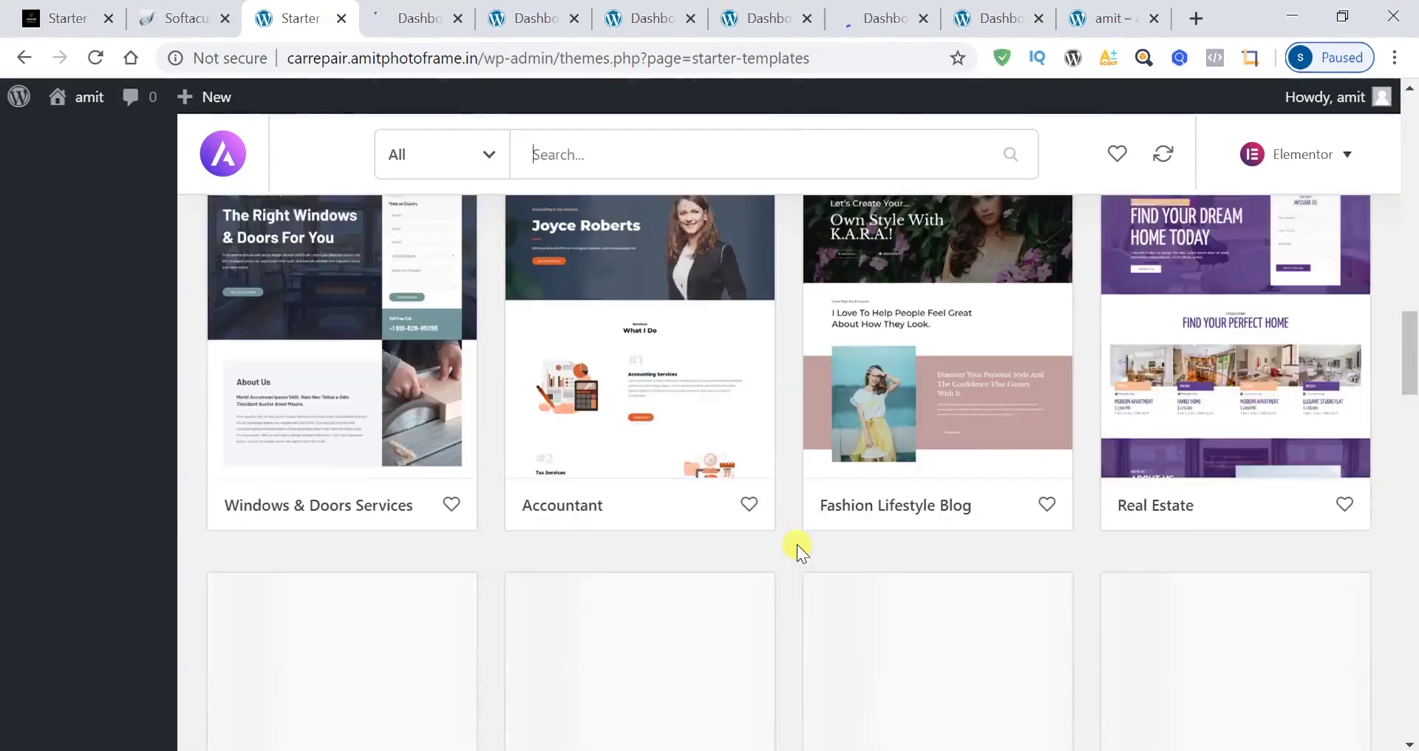
{"action": "scroll", "coordinate": [797, 544], "scroll_direction": "down", "scroll_amount": 5}
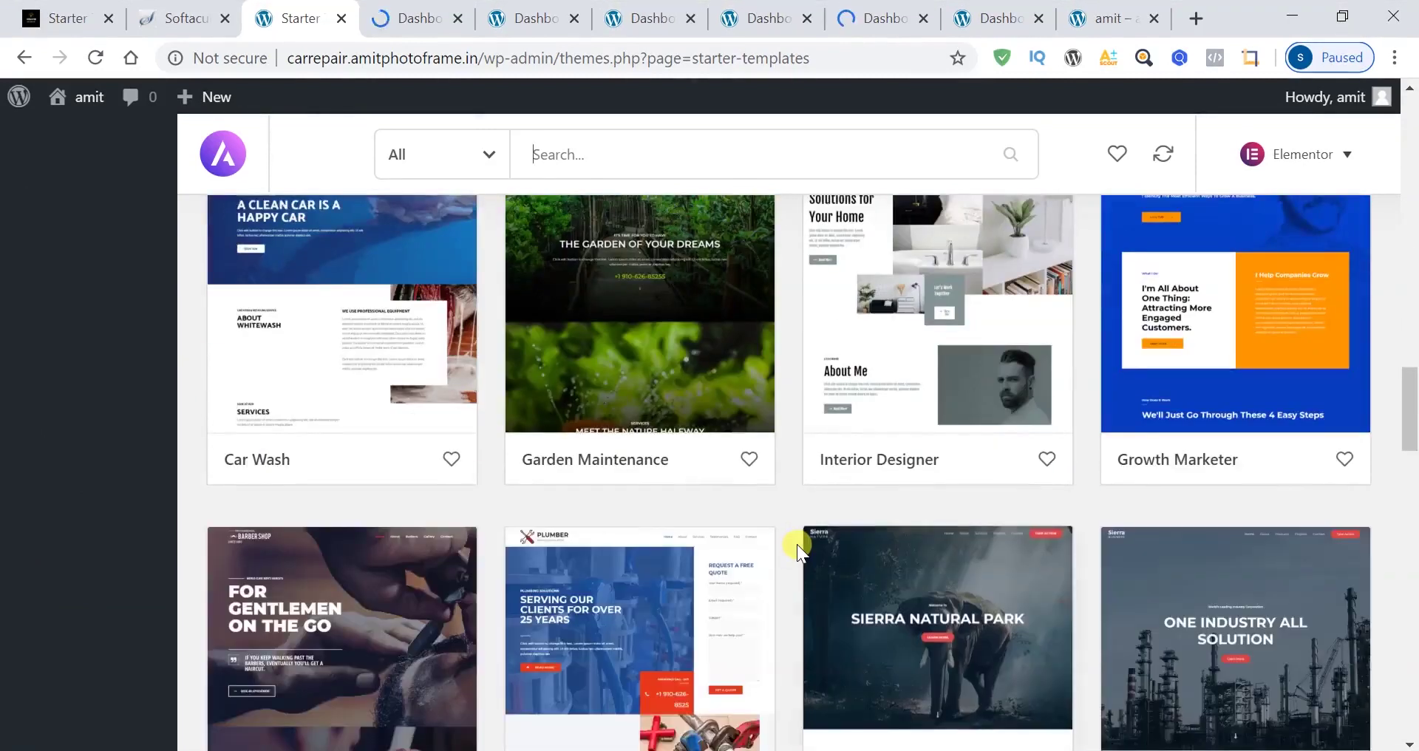
{"action": "scroll", "coordinate": [797, 545], "scroll_direction": "down", "scroll_amount": 5}
{"action": "scroll", "coordinate": [797, 547], "scroll_direction": "down", "scroll_amount": 10}
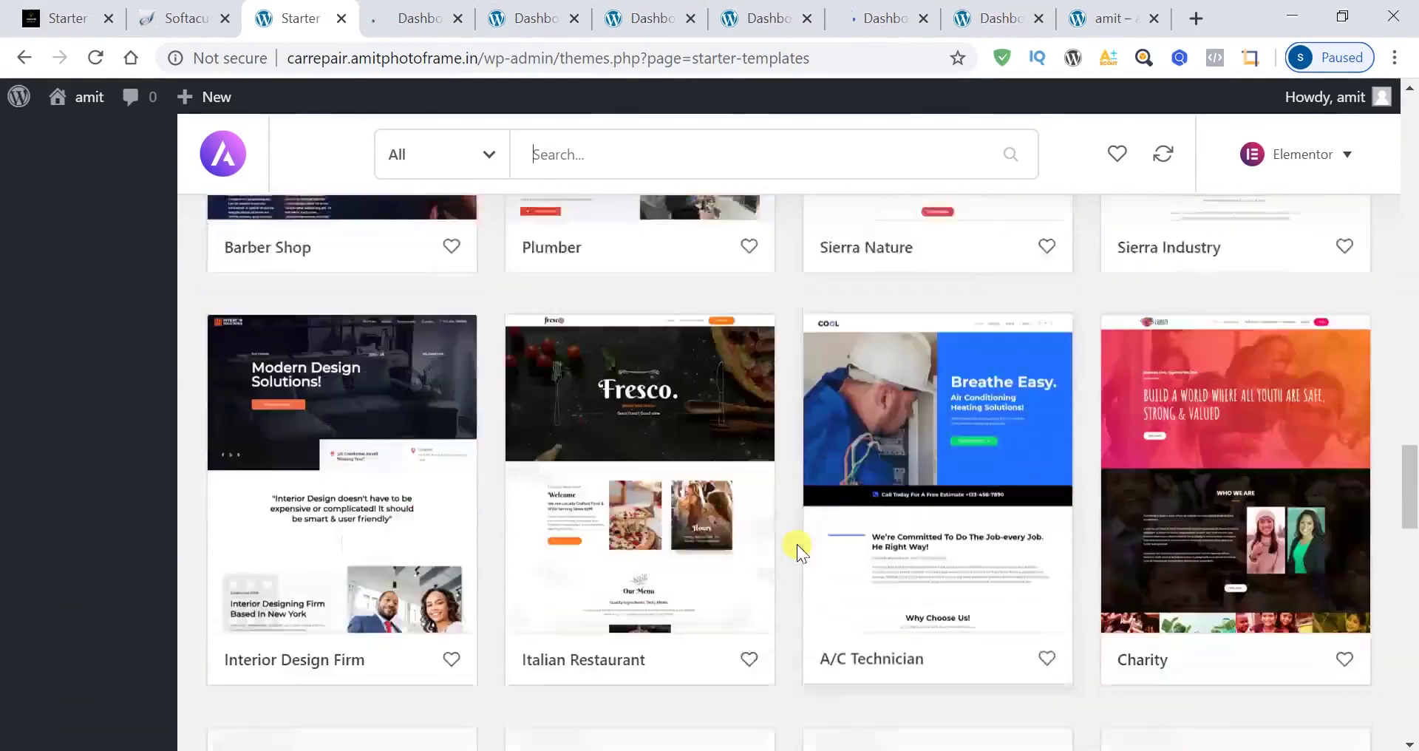
{"action": "scroll", "coordinate": [797, 544], "scroll_direction": "down", "scroll_amount": 5}
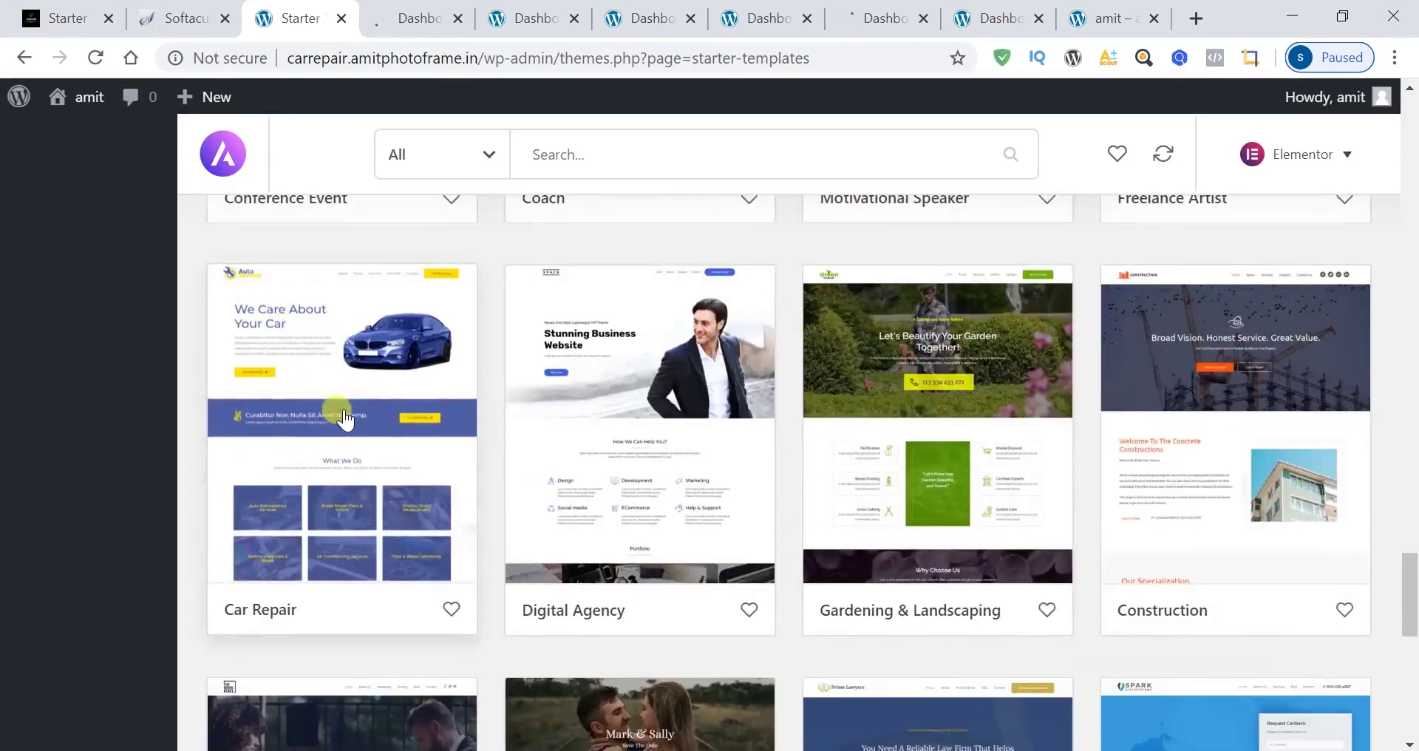
{"action": "left_click", "coordinate": [342, 427]}
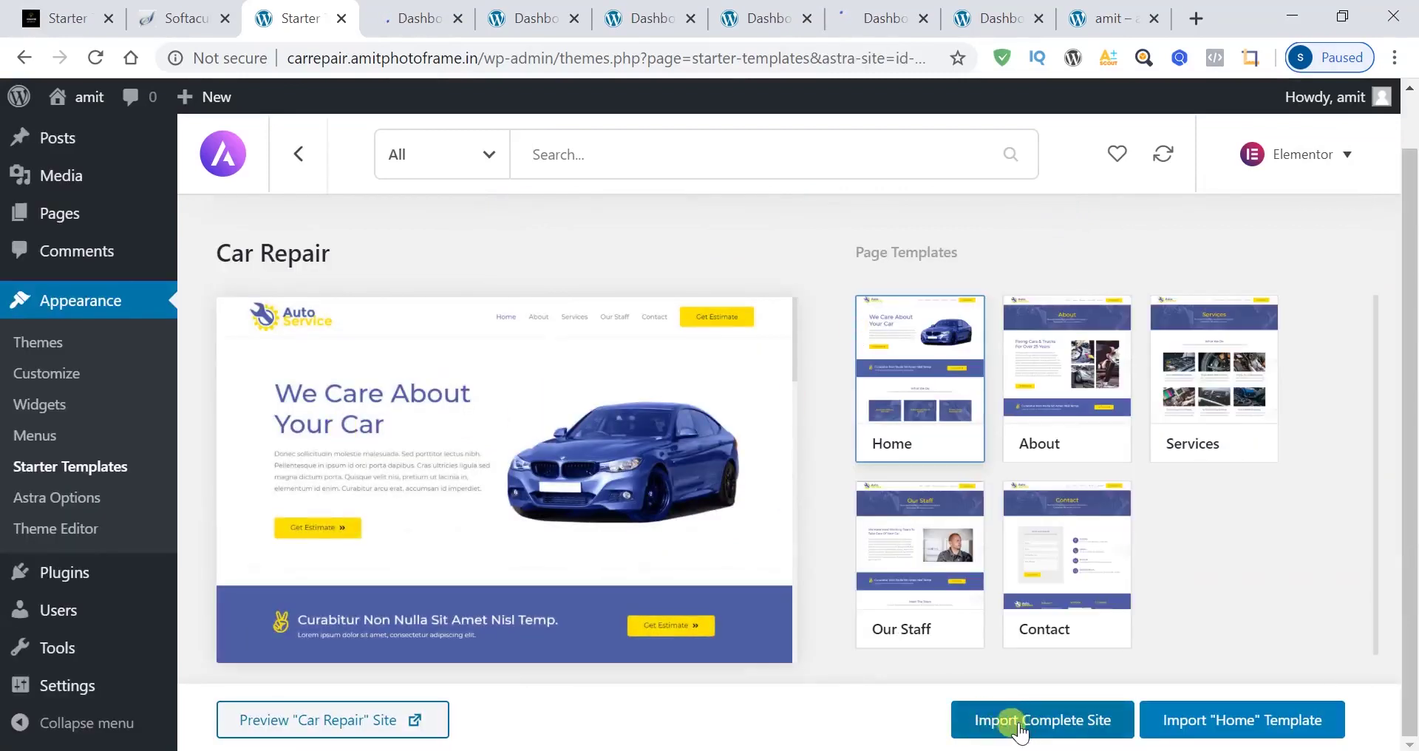
Import the complete Car Repair site, deleting the previously imported site, then view it
{"action": "left_click", "coordinate": [1064, 732]}
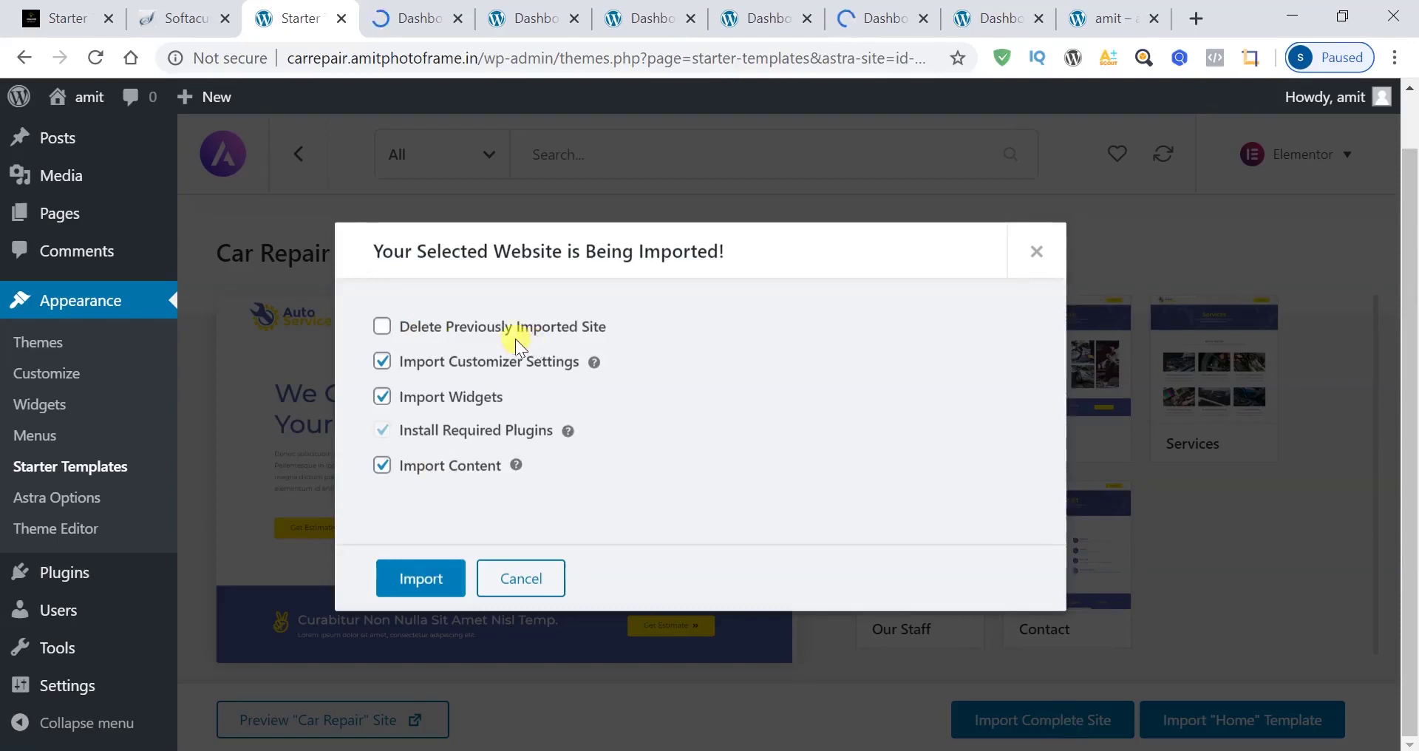
{"action": "left_click", "coordinate": [383, 329]}
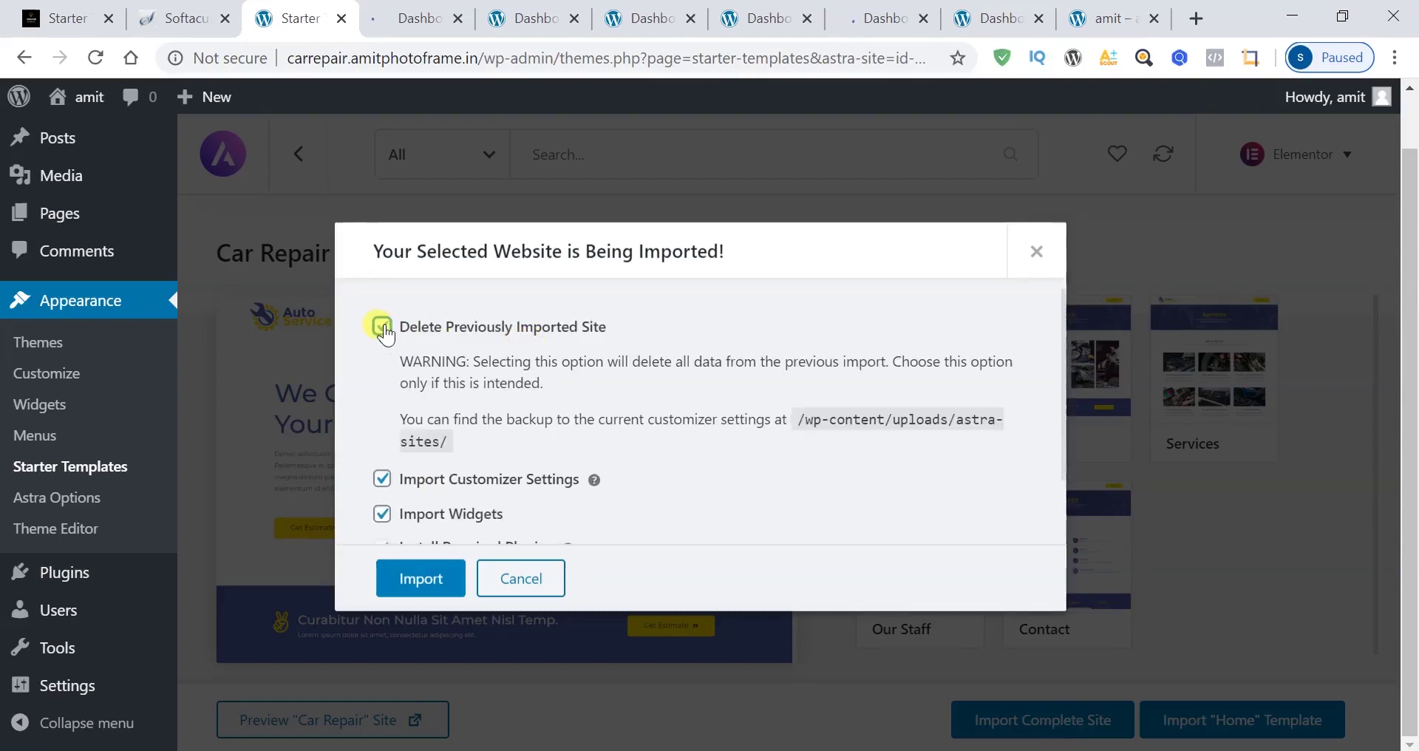
{"action": "left_click", "coordinate": [395, 578]}
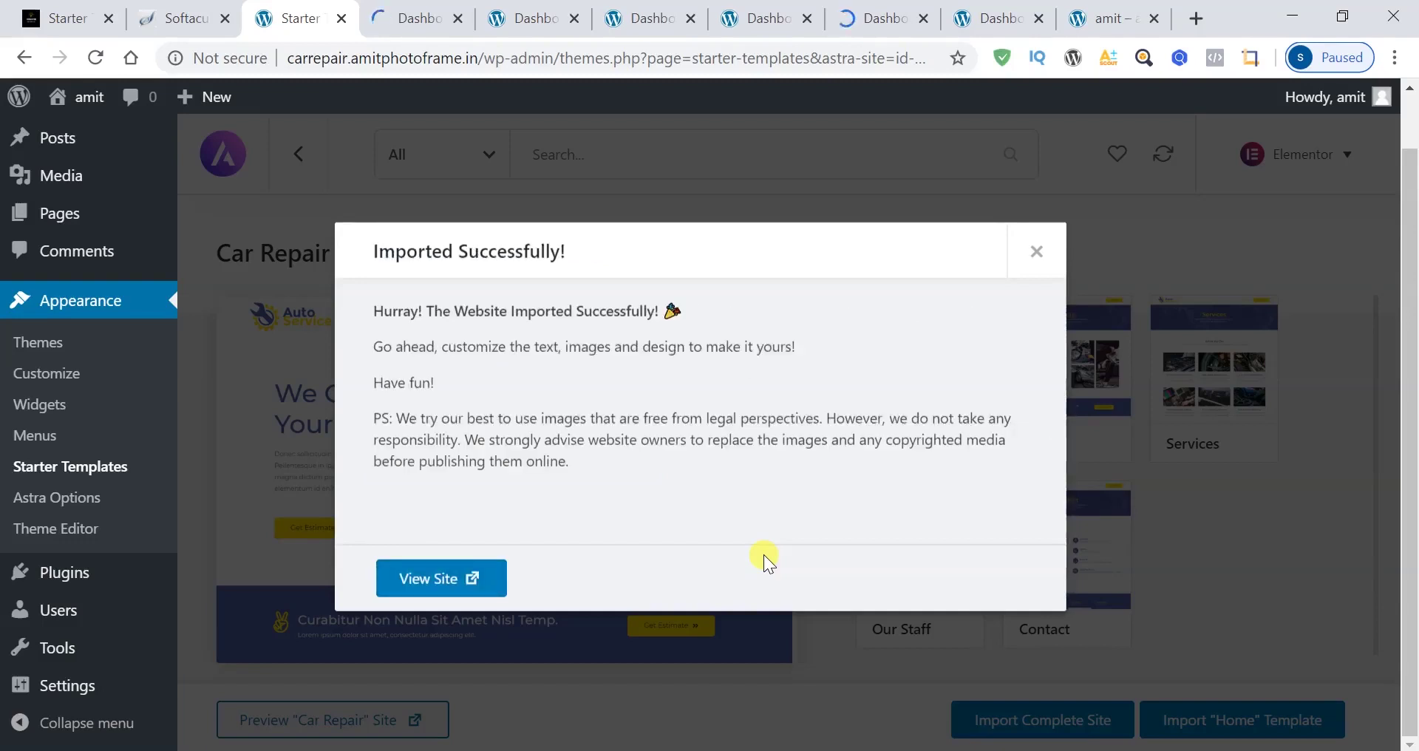
{"action": "left_click", "coordinate": [450, 582]}
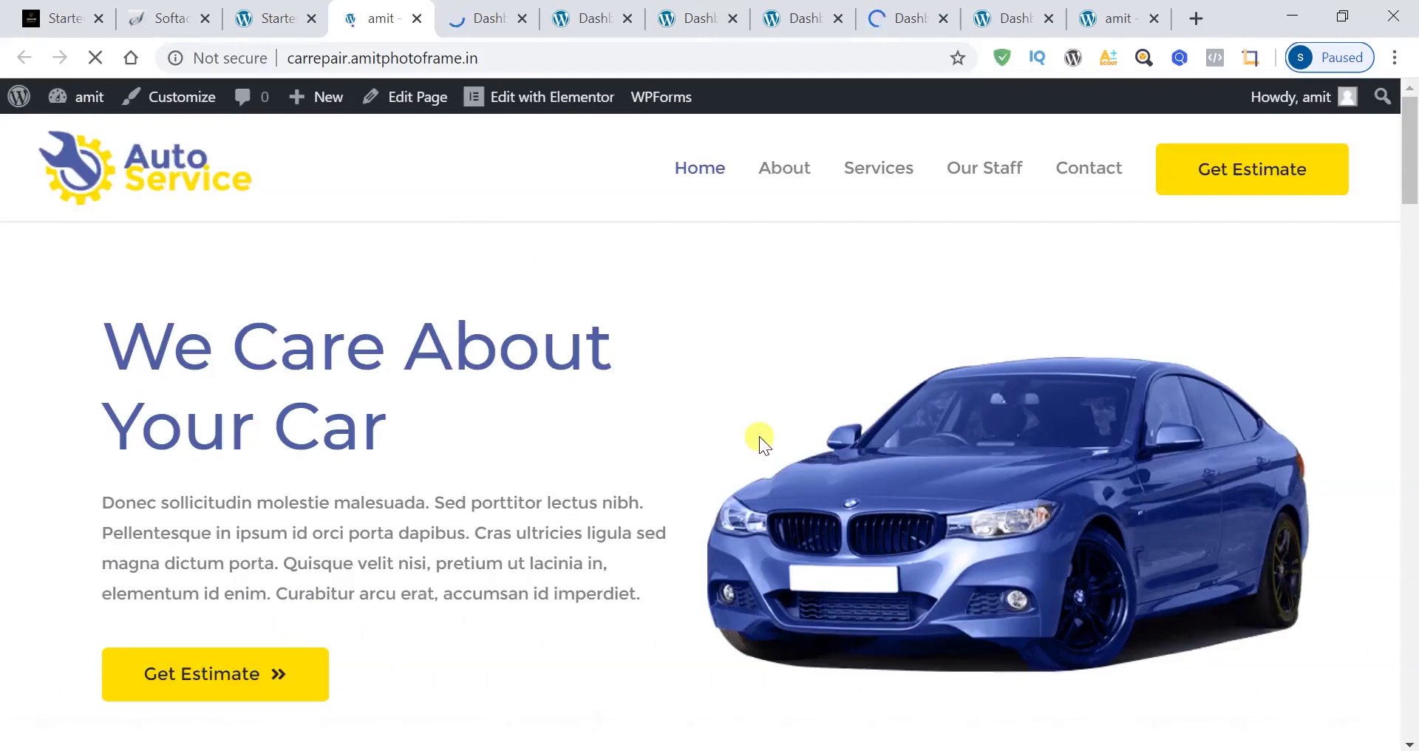
Scroll through the Auto Service homepage to the footer and back, reviewing its services
{"action": "scroll", "coordinate": [760, 436], "scroll_direction": "down", "scroll_amount": 6}
{"action": "scroll", "coordinate": [760, 436], "scroll_direction": "down", "scroll_amount": 12}
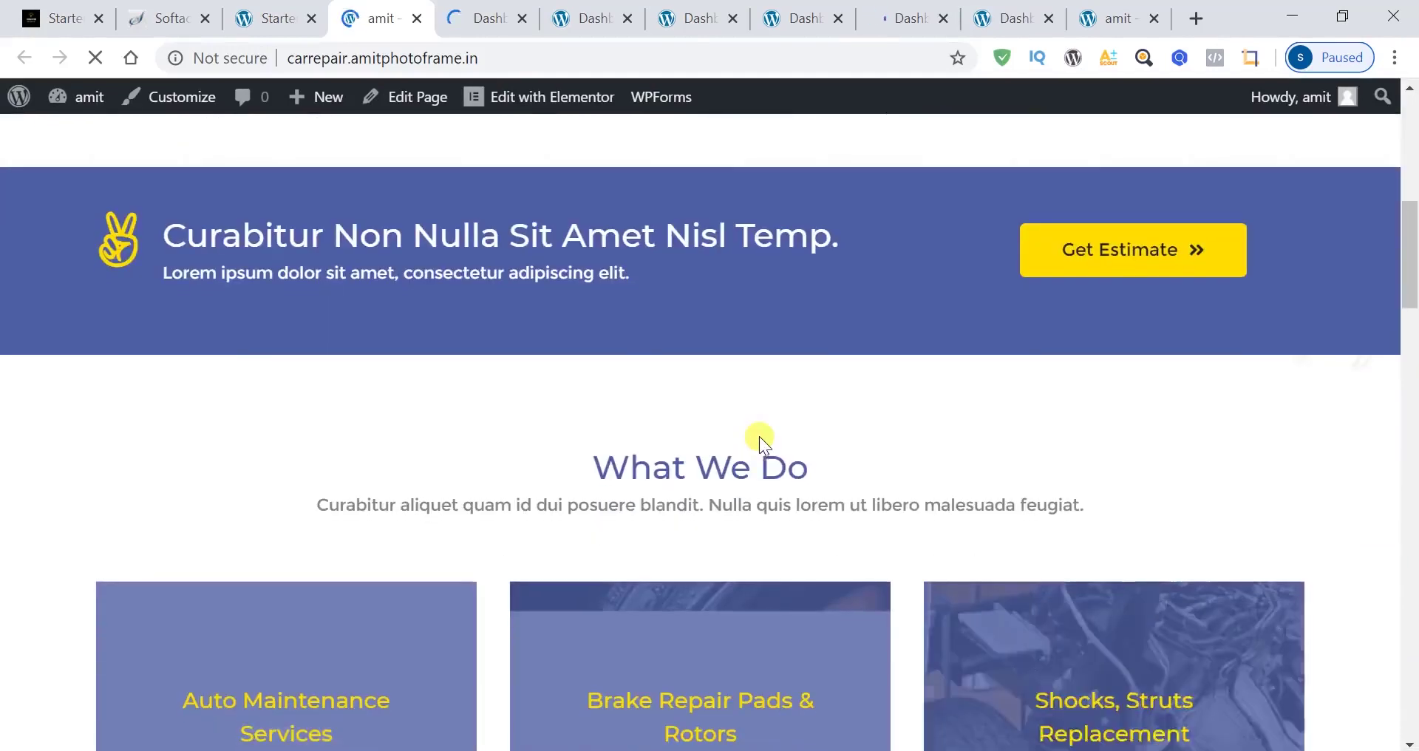
{"action": "scroll", "coordinate": [760, 436], "scroll_direction": "down", "scroll_amount": 10}
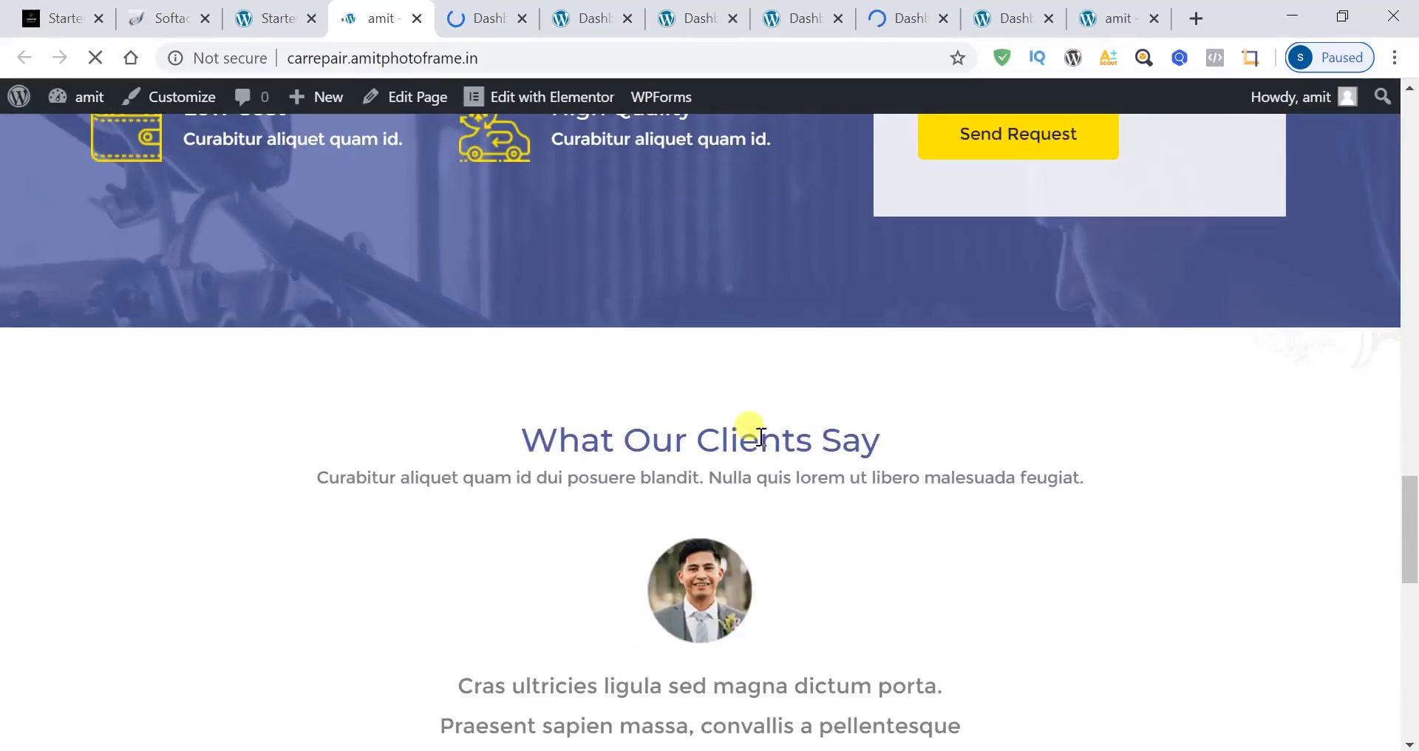
{"action": "scroll", "coordinate": [760, 436], "scroll_direction": "down", "scroll_amount": 12}
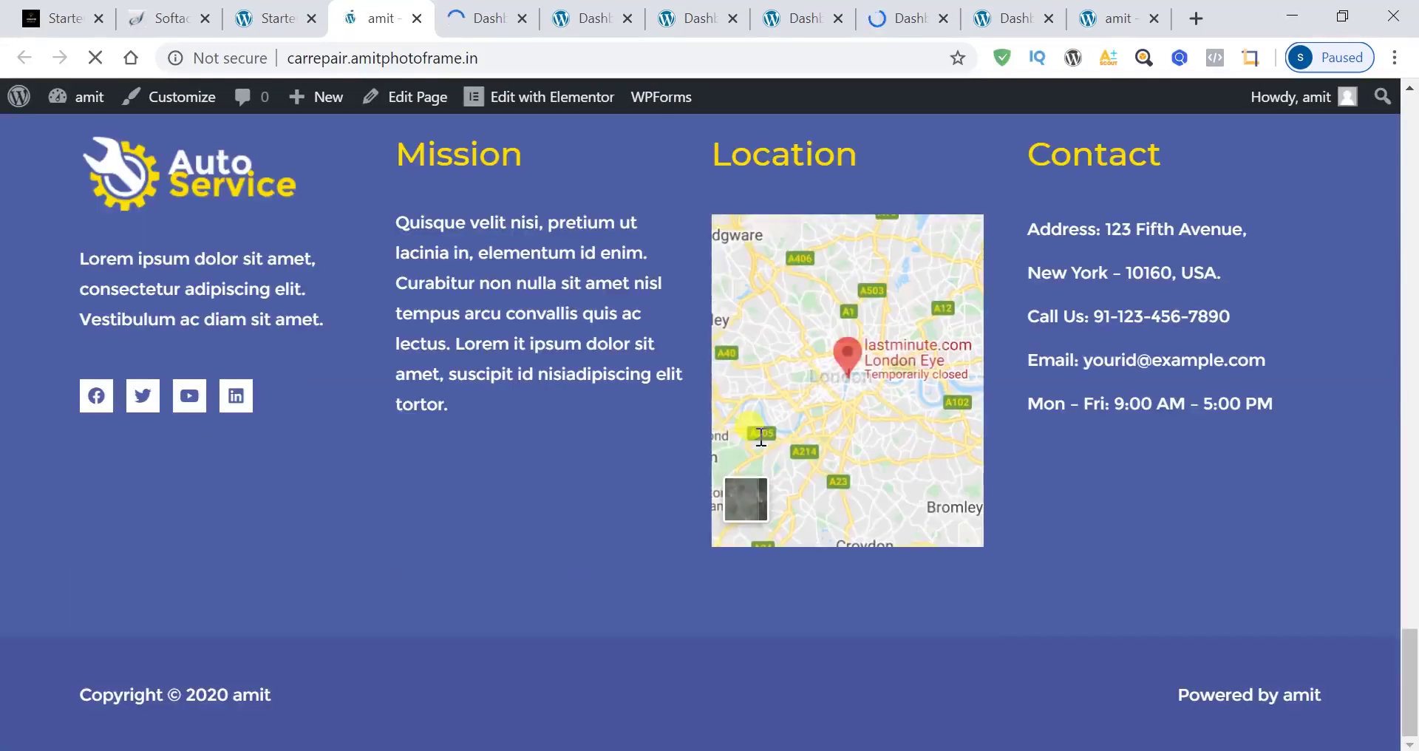
{"action": "scroll", "coordinate": [602, 278], "scroll_direction": "up", "scroll_amount": 15}
{"action": "scroll", "coordinate": [600, 279], "scroll_direction": "up", "scroll_amount": 5}
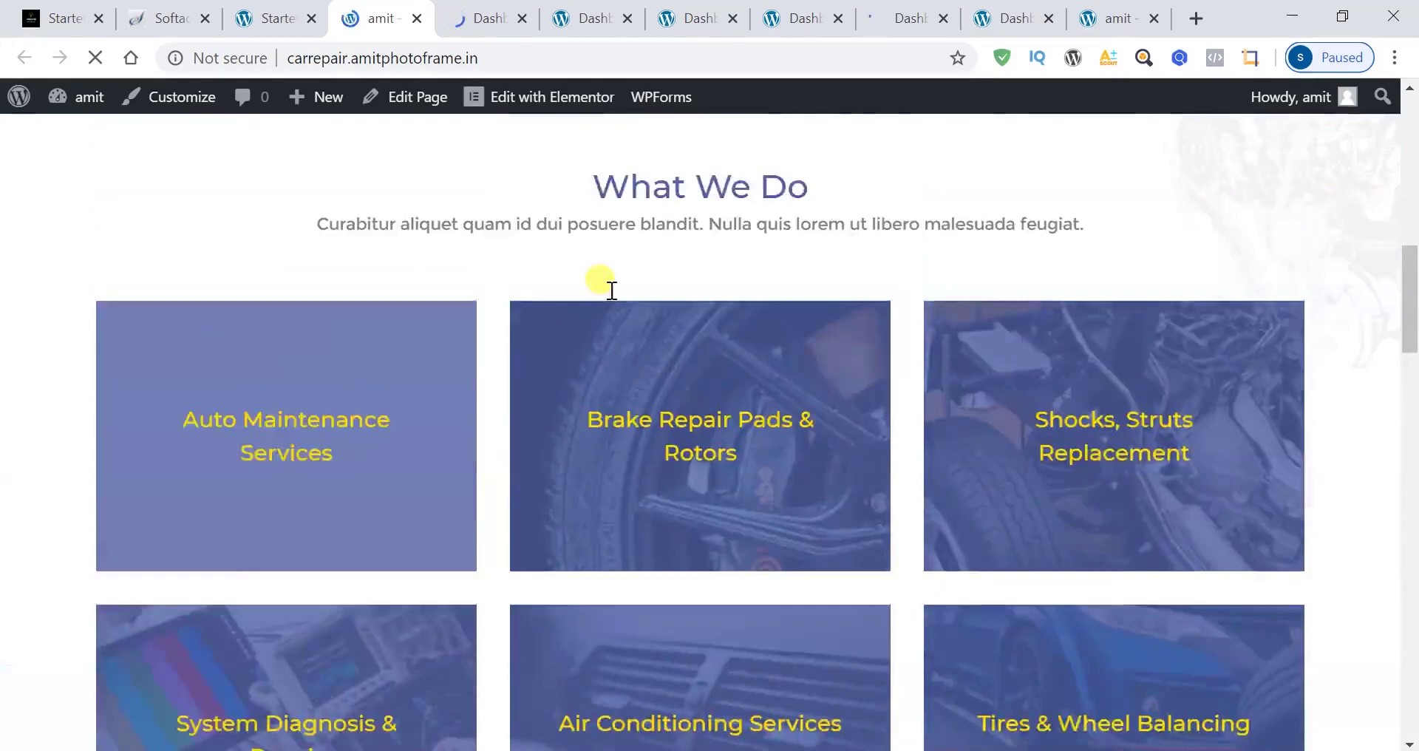
{"action": "scroll", "coordinate": [602, 285], "scroll_direction": "down", "scroll_amount": 15}
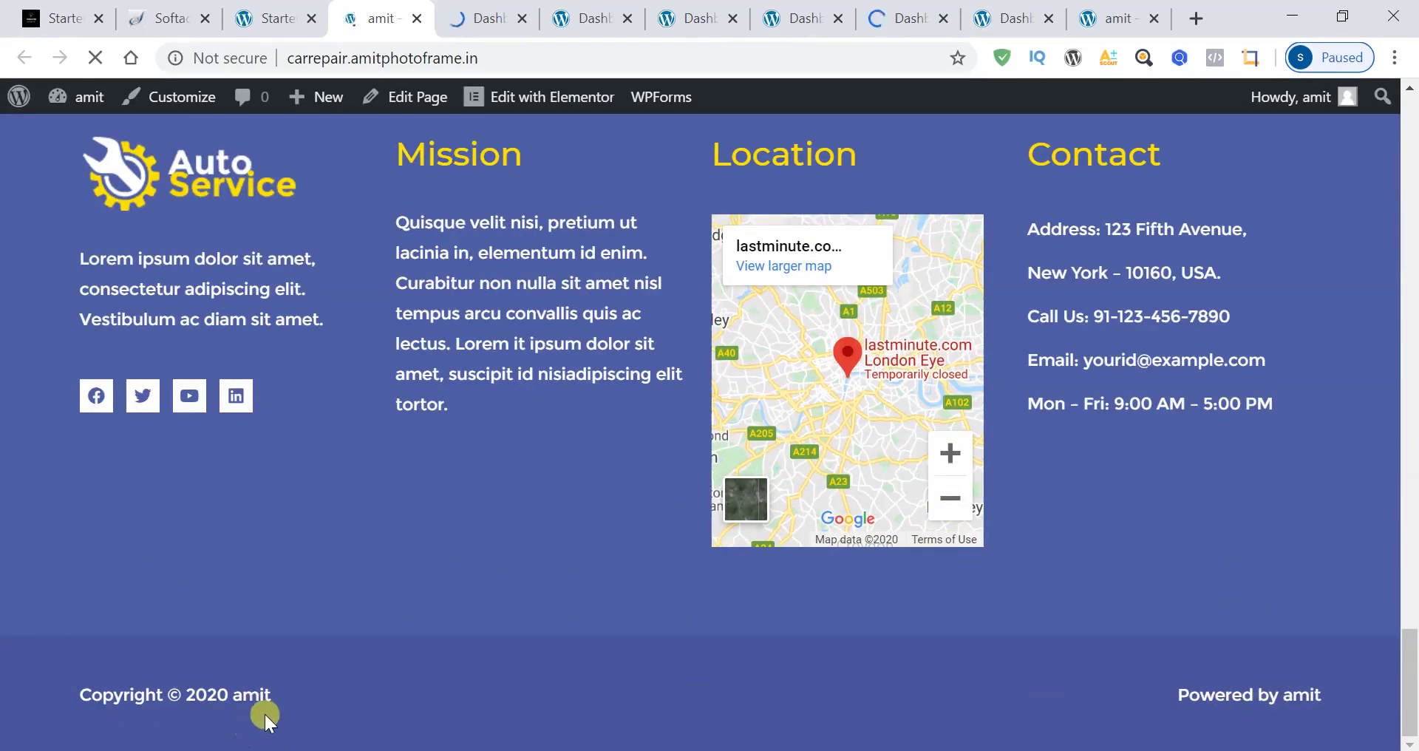
{"action": "scroll", "coordinate": [379, 570], "scroll_direction": "up", "scroll_amount": 15}
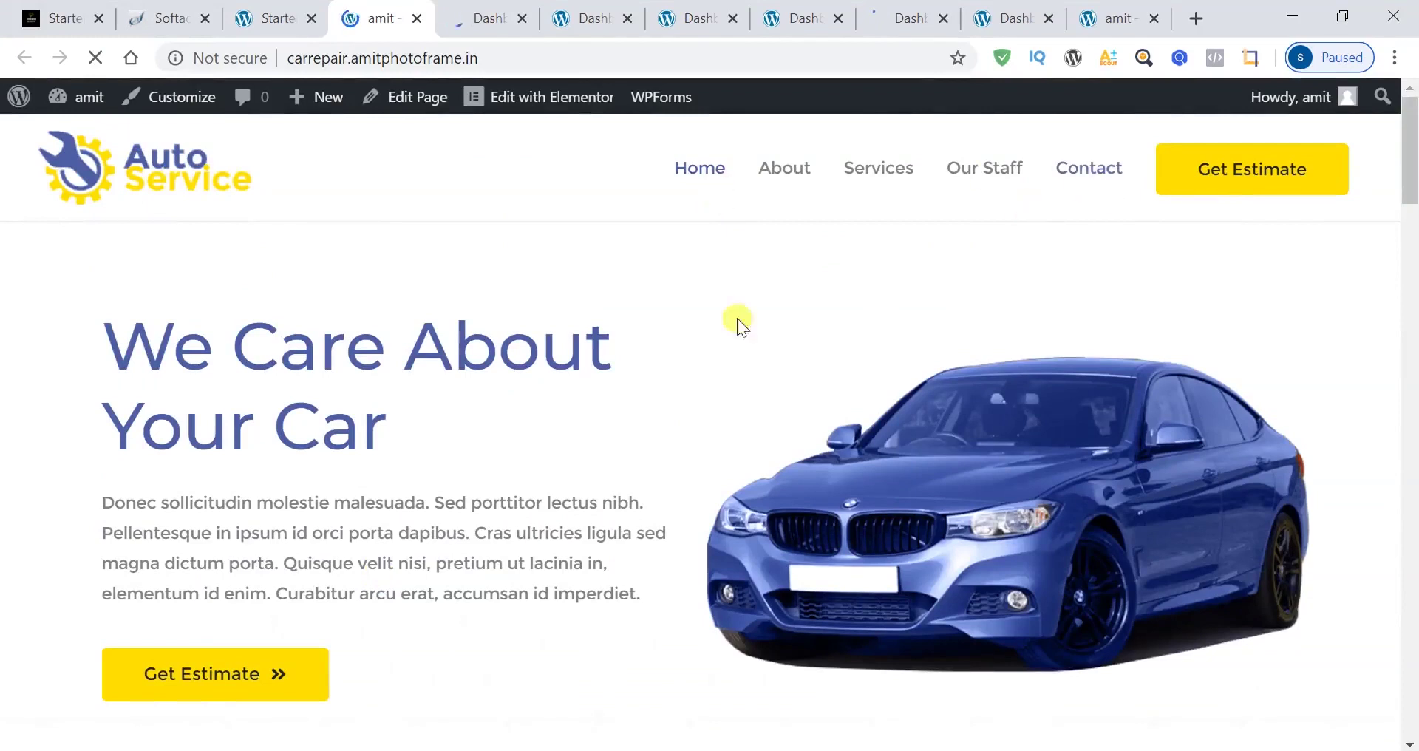
{"action": "scroll", "coordinate": [644, 376], "scroll_direction": "down", "scroll_amount": 10}
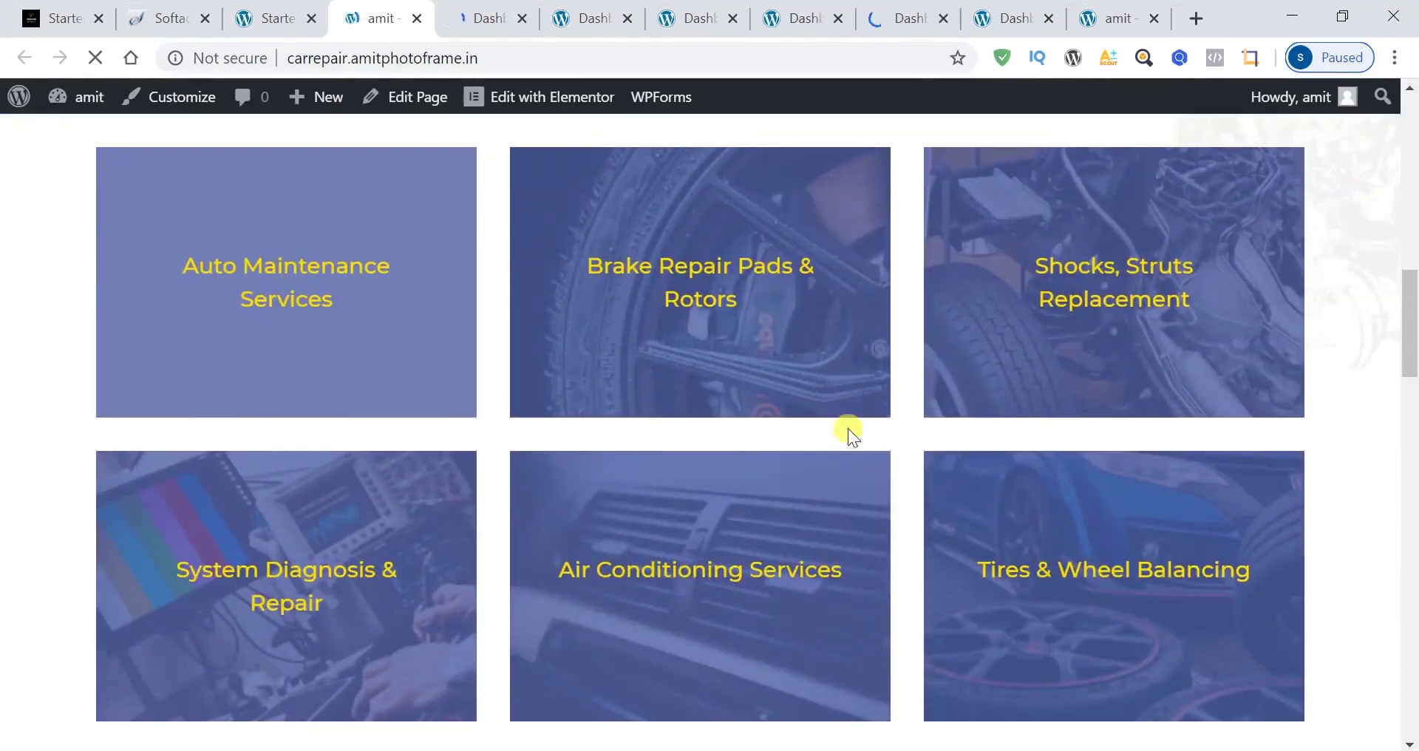